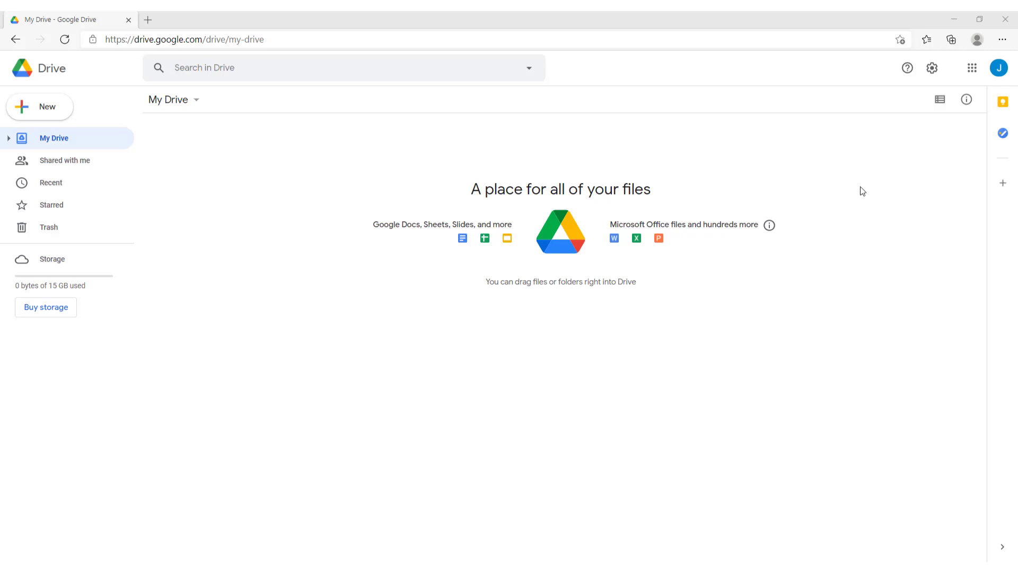
Step: Open Google Drive from the list of Google apps
{"action": "left_click", "coordinate": [973, 70]}
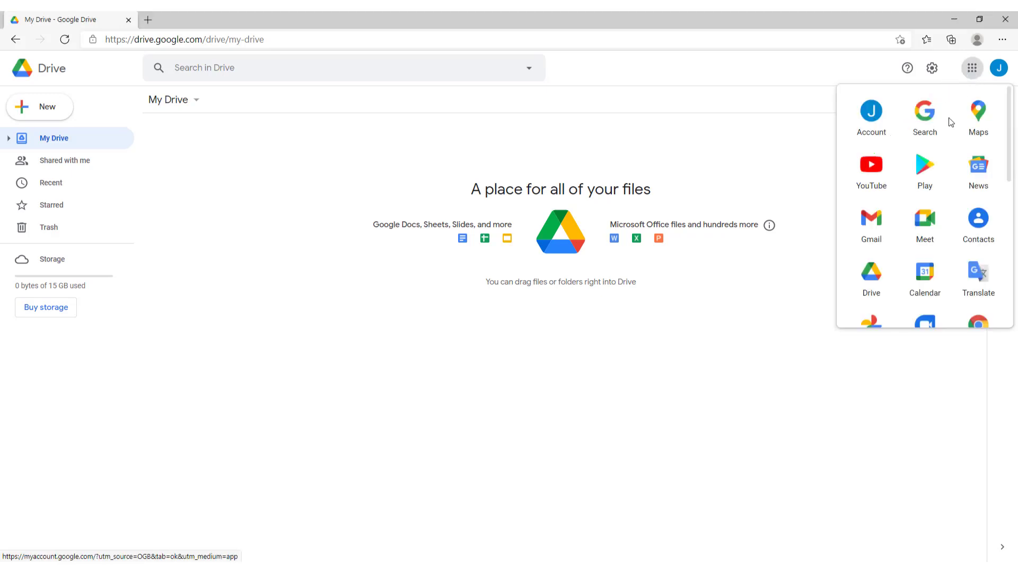
{"action": "left_click", "coordinate": [870, 274]}
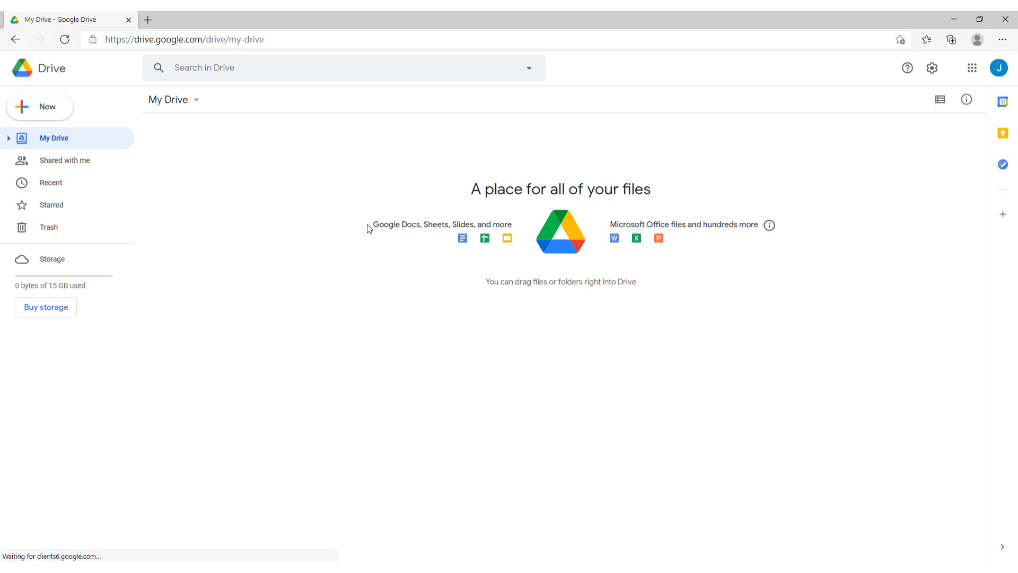
{"action": "left_click", "coordinate": [40, 109]}
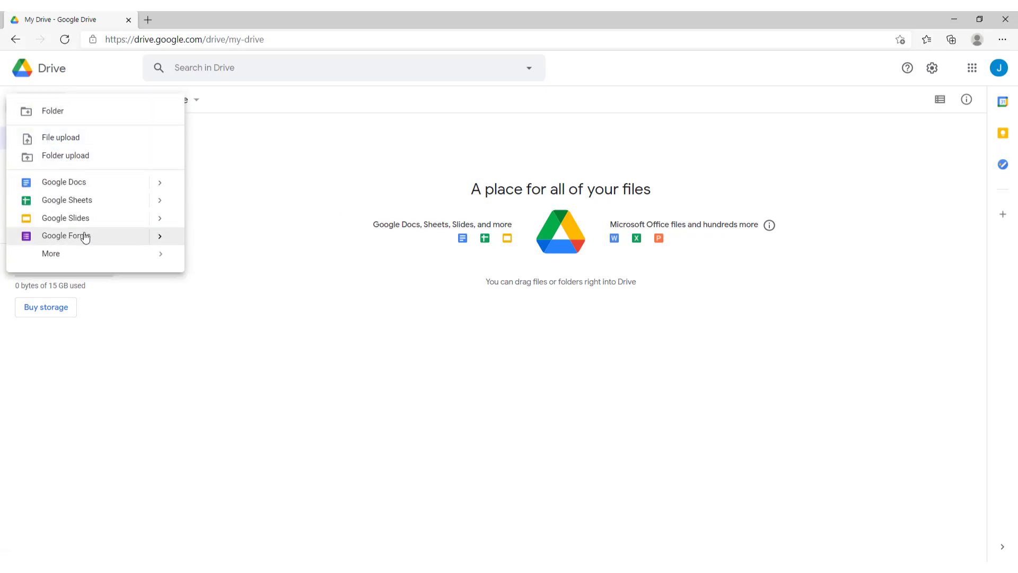
{"action": "left_click", "coordinate": [160, 237]}
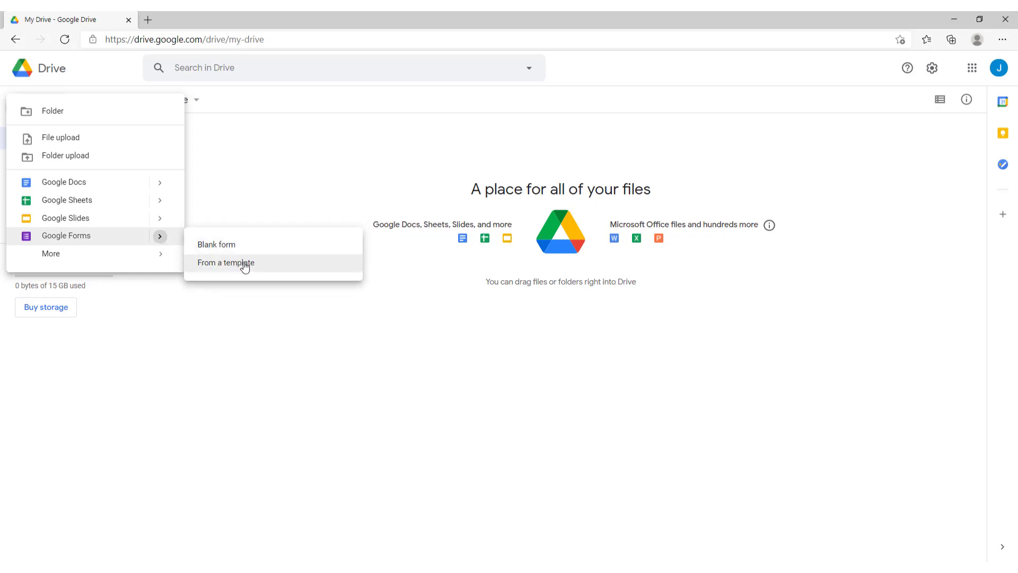
{"action": "left_click", "coordinate": [263, 171]}
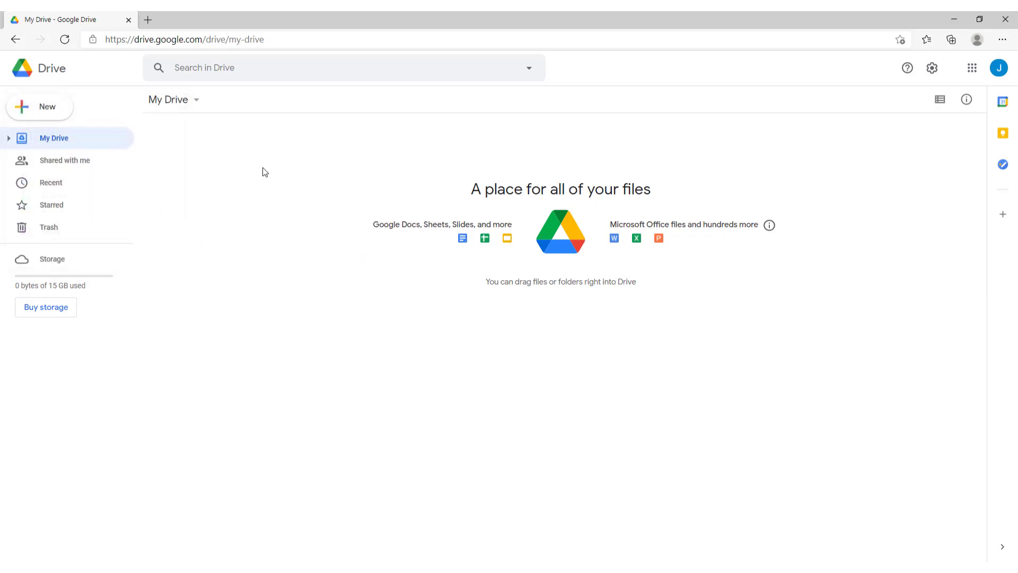
{"action": "right_click", "coordinate": [254, 181]}
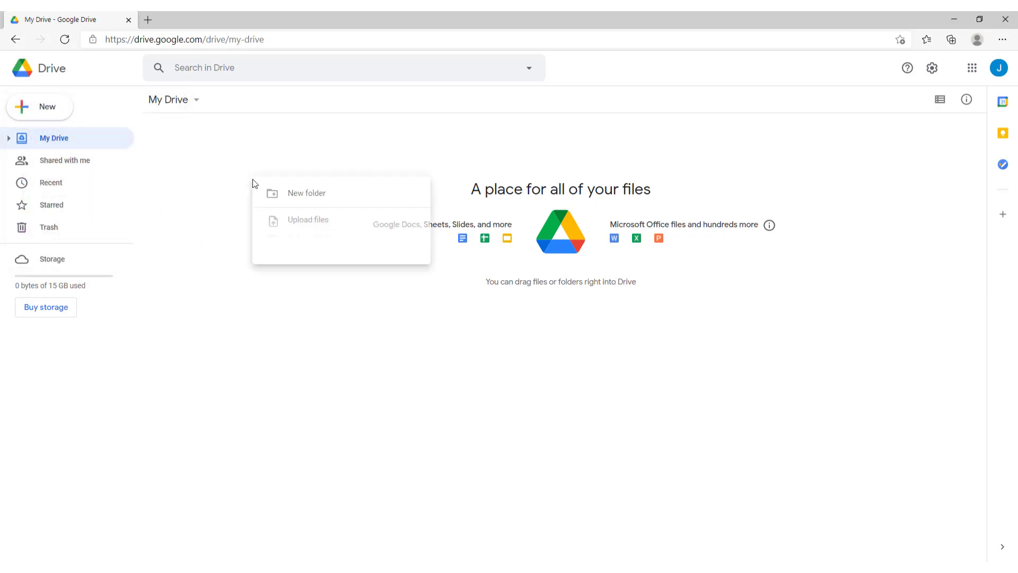
{"action": "mouse_move", "coordinate": [406, 329]}
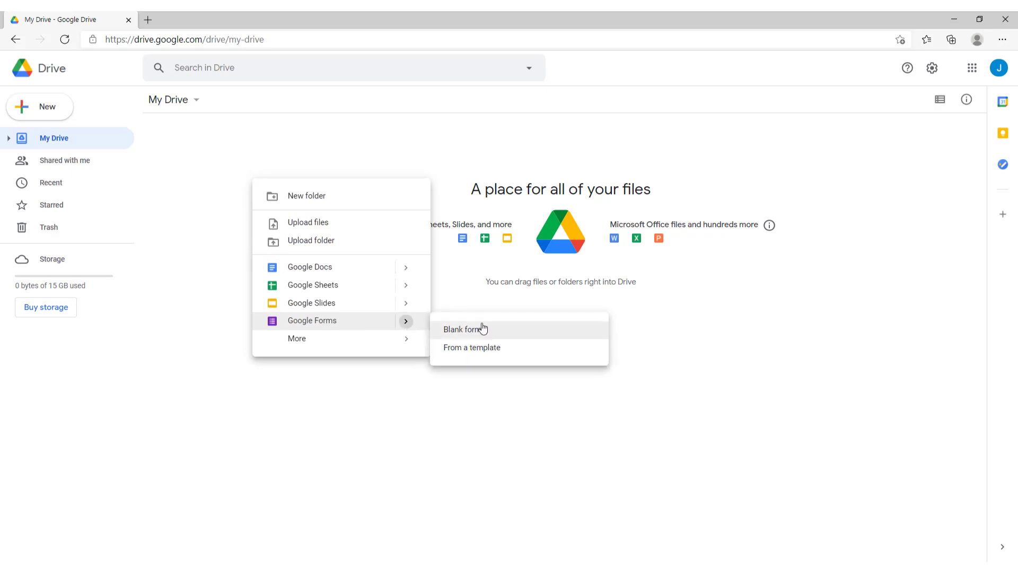
{"action": "left_click", "coordinate": [212, 186]}
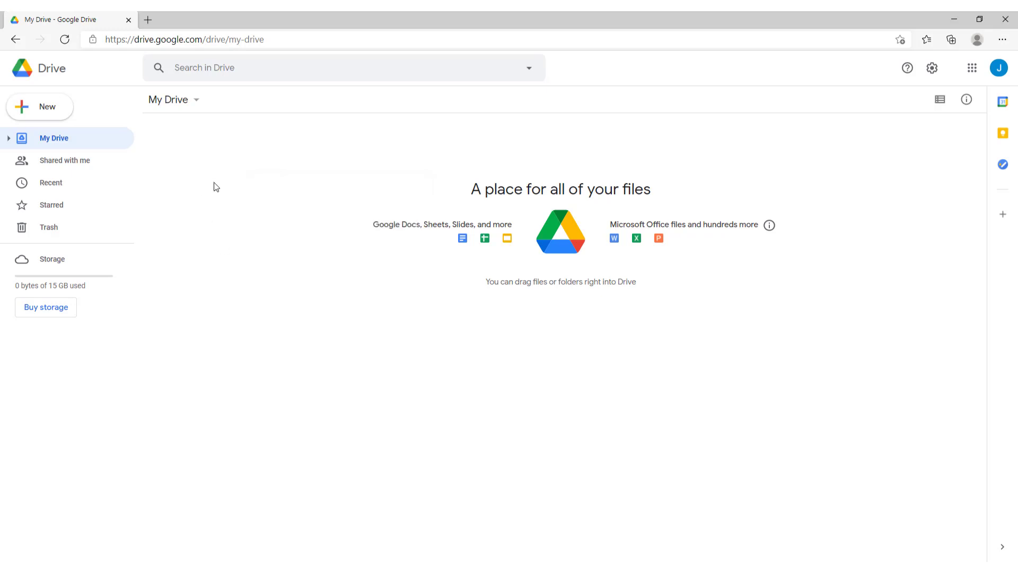
Step: Browse the Google Forms template gallery from the personal to the education templates, and close it without choosing one
{"action": "left_click", "coordinate": [33, 110]}
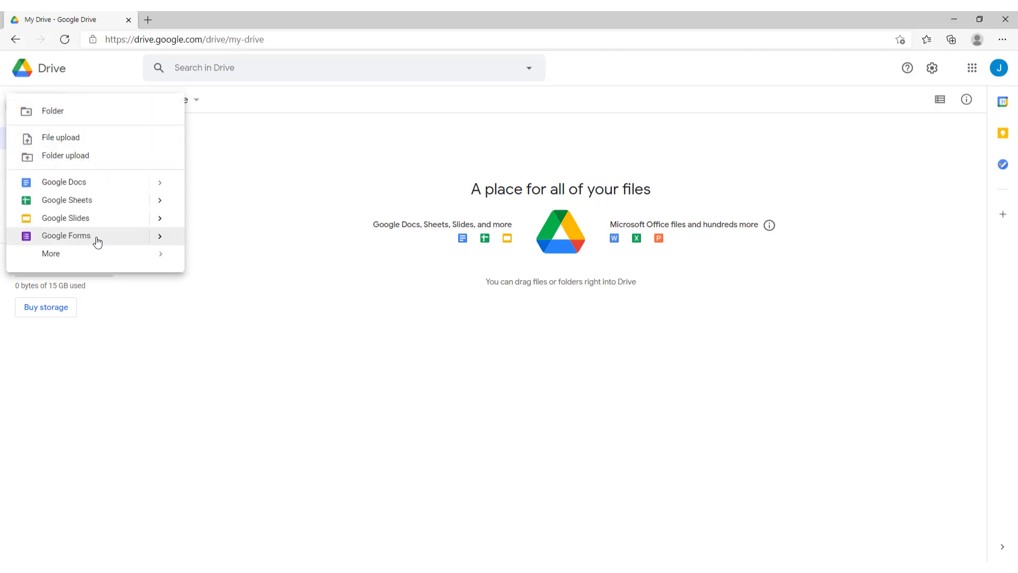
{"action": "mouse_move", "coordinate": [159, 237]}
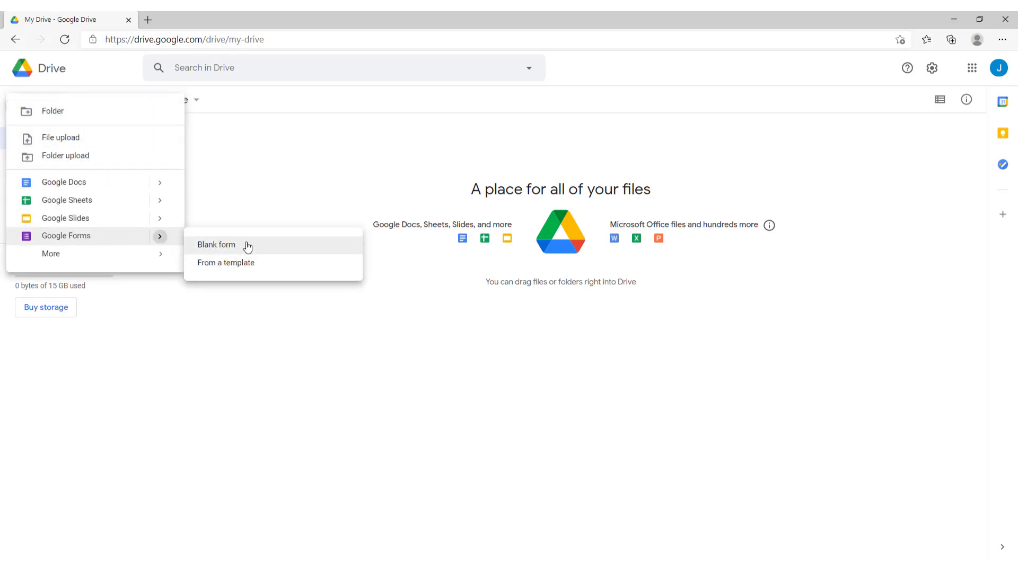
{"action": "left_click", "coordinate": [239, 269]}
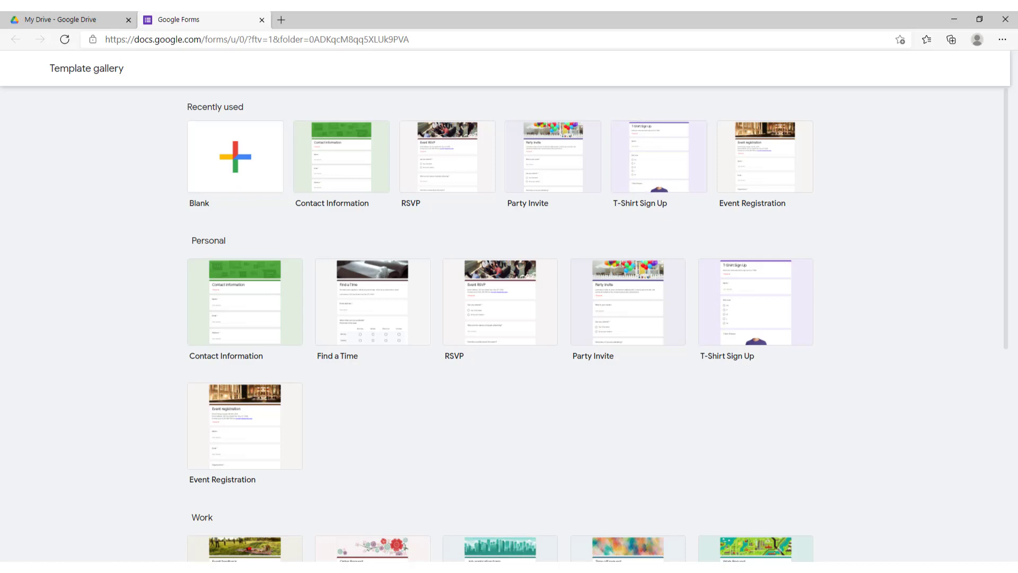
{"action": "left_click_drag", "start_coordinate": [1007, 133], "coordinate": [1007, 354]}
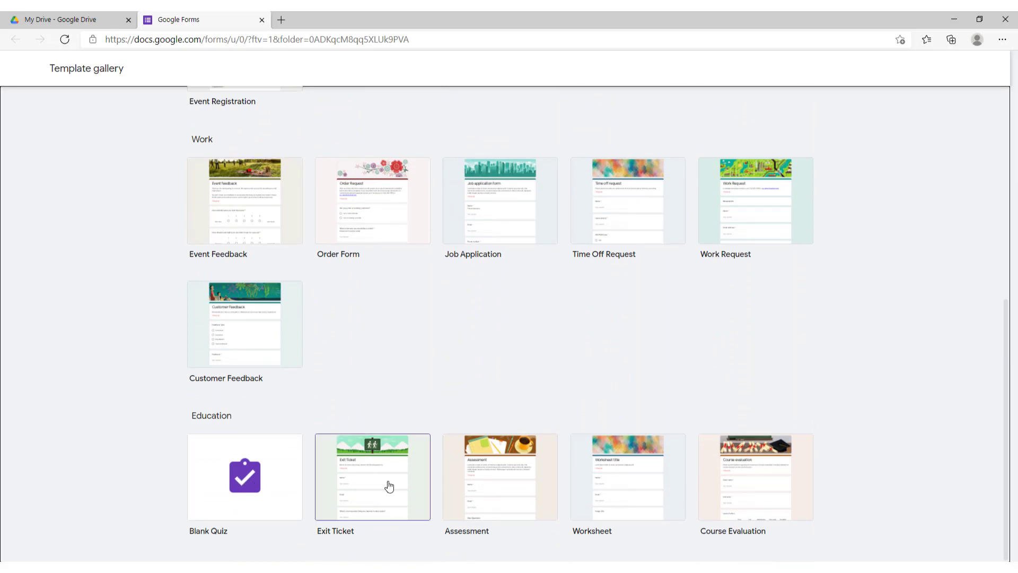
{"action": "left_click_drag", "start_coordinate": [1008, 431], "coordinate": [1013, 175]}
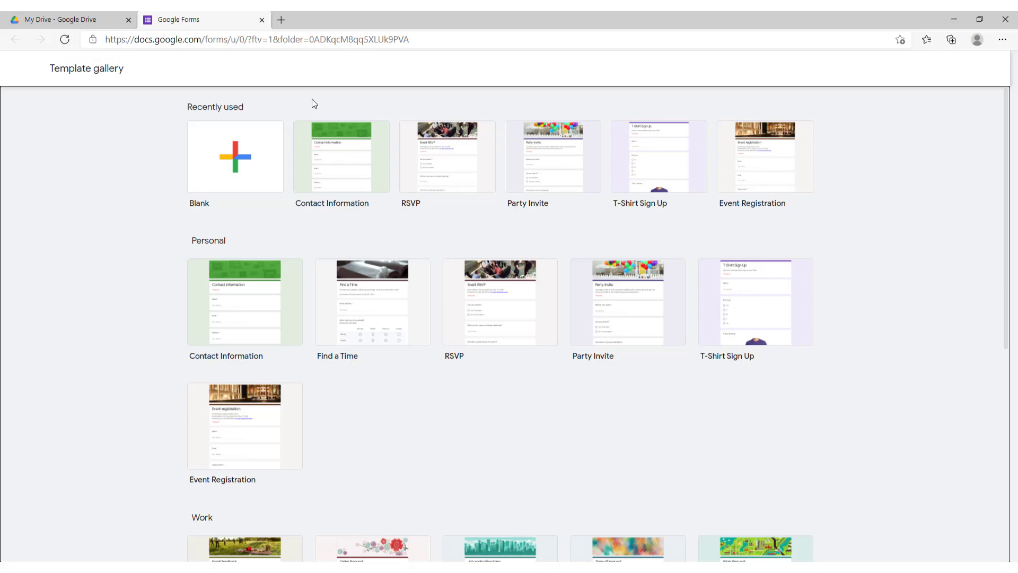
{"action": "left_click", "coordinate": [261, 20]}
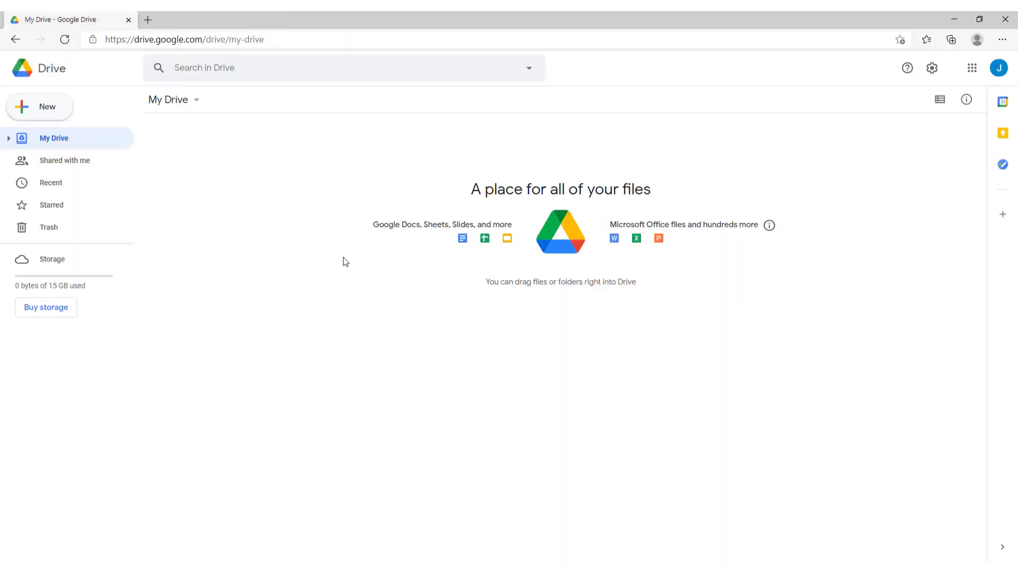
Step: Create a new blank Google Form in My Drive and dismiss its introductory tour
{"action": "right_click", "coordinate": [244, 197]}
{"action": "left_click", "coordinate": [300, 338]}
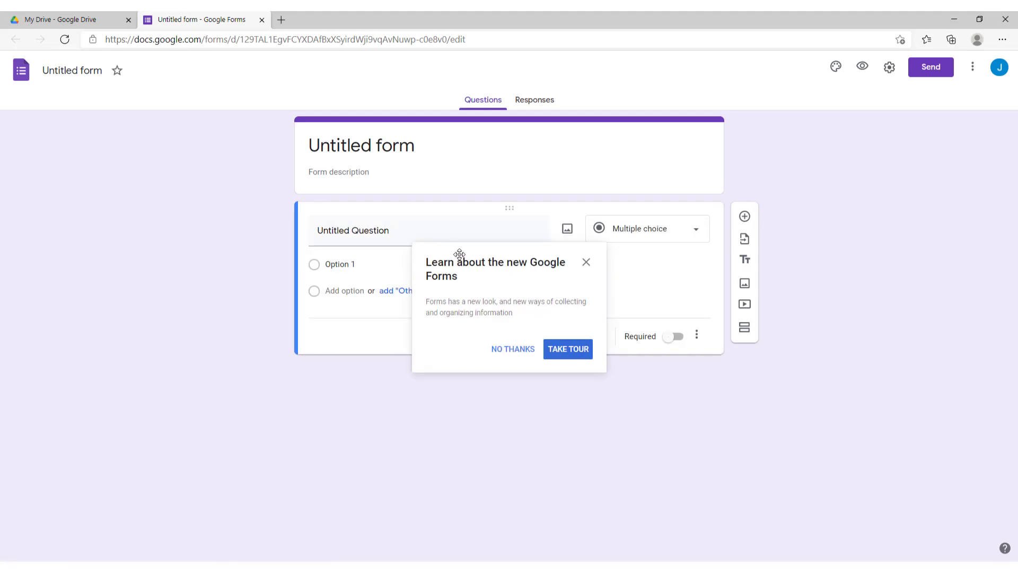
{"action": "left_click", "coordinate": [563, 354]}
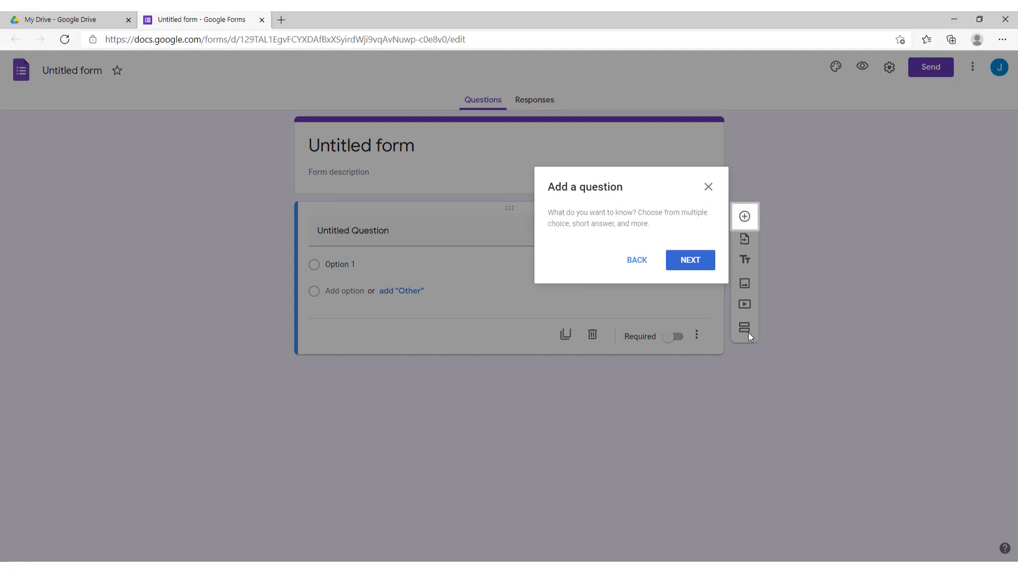
{"action": "left_click", "coordinate": [672, 255]}
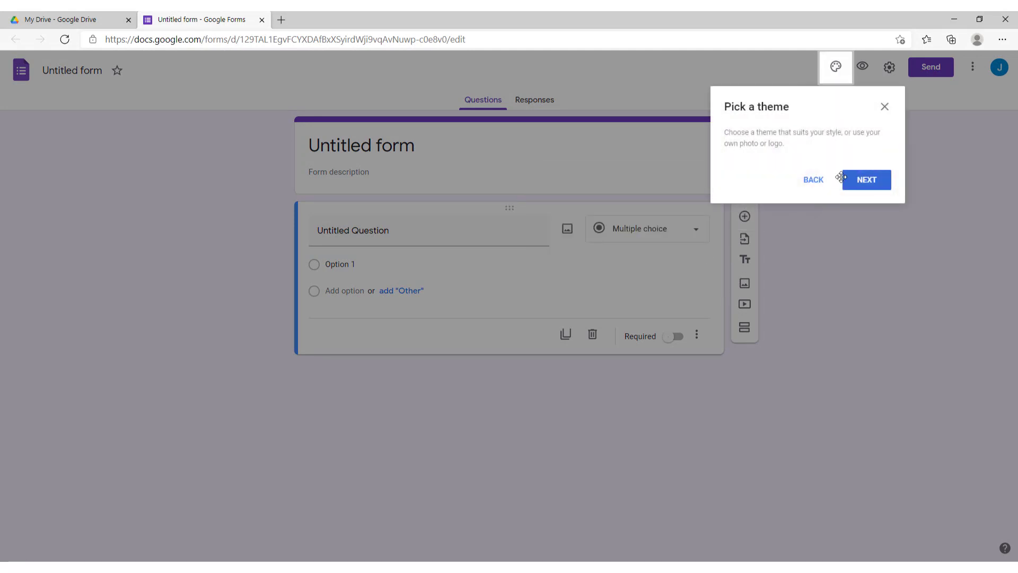
{"action": "left_click", "coordinate": [884, 106]}
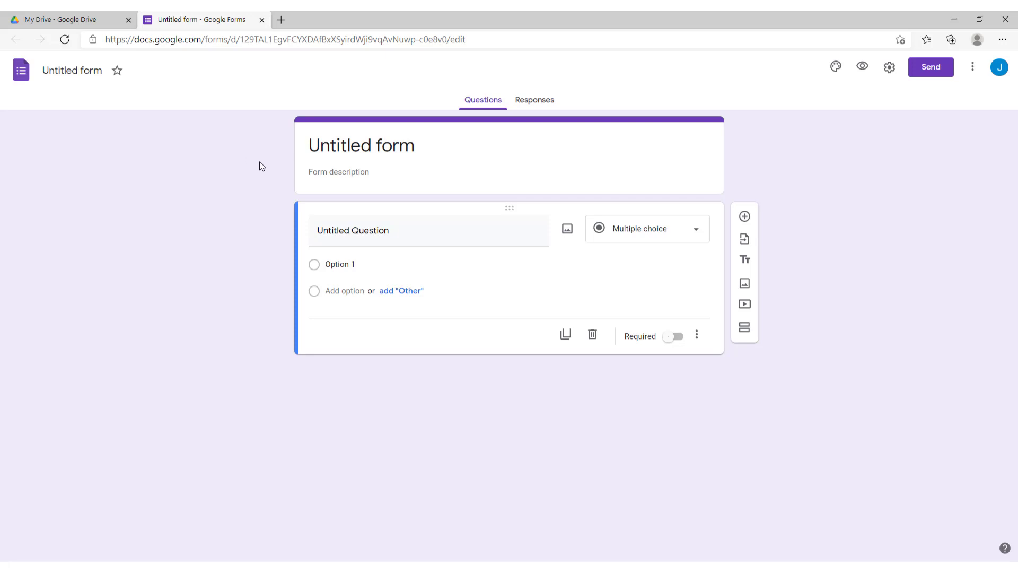
Step: Rename the form file as "Form example 1"
{"action": "left_click", "coordinate": [103, 71]}
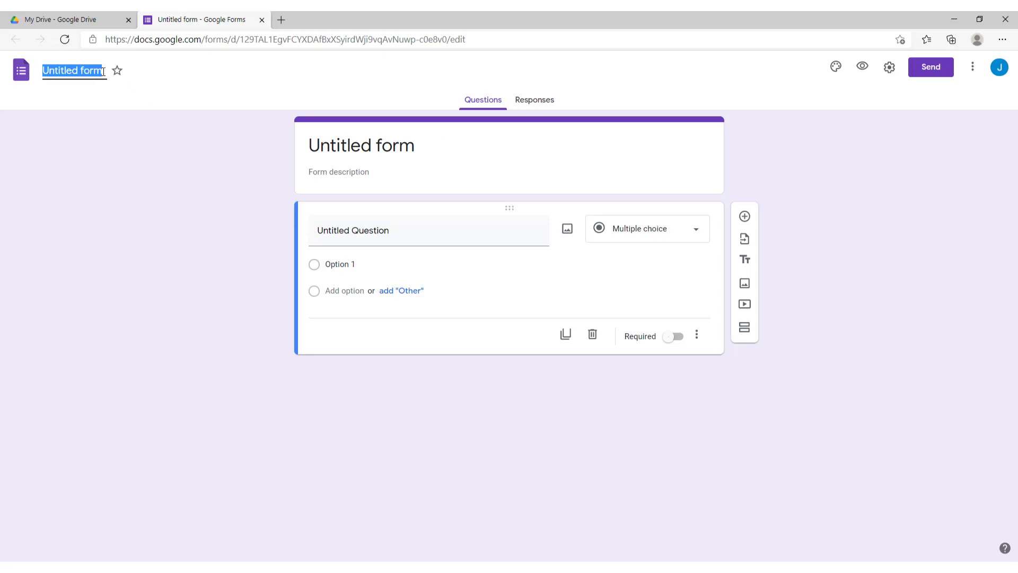
{"action": "type", "text": "F"}
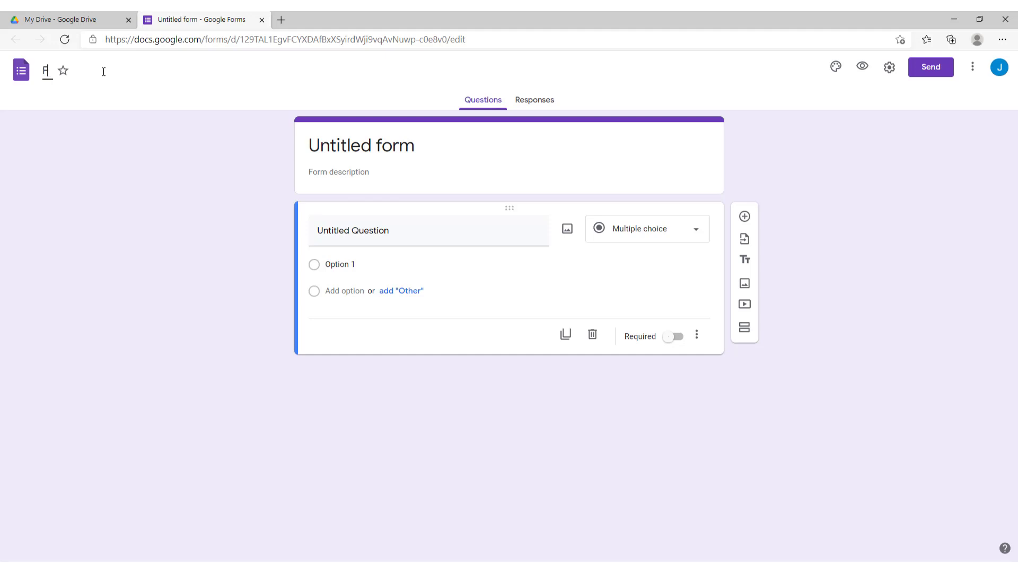
{"action": "type", "text": "orm example 1"}
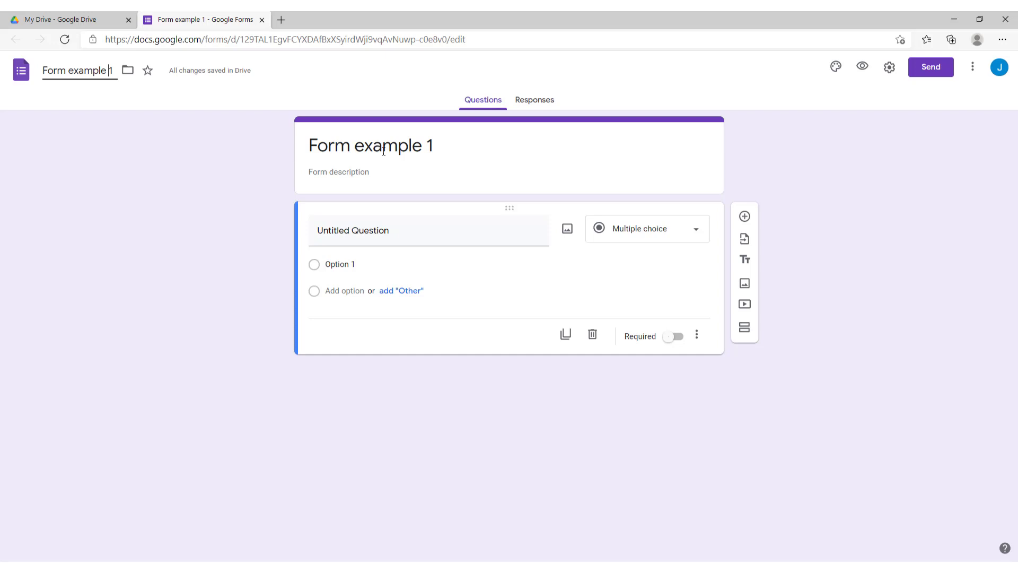
Step: Compare the form's heading with its file name in My Drive and return to the form
{"action": "left_click", "coordinate": [423, 146]}
{"action": "left_click_drag", "start_coordinate": [452, 146], "coordinate": [311, 146]}
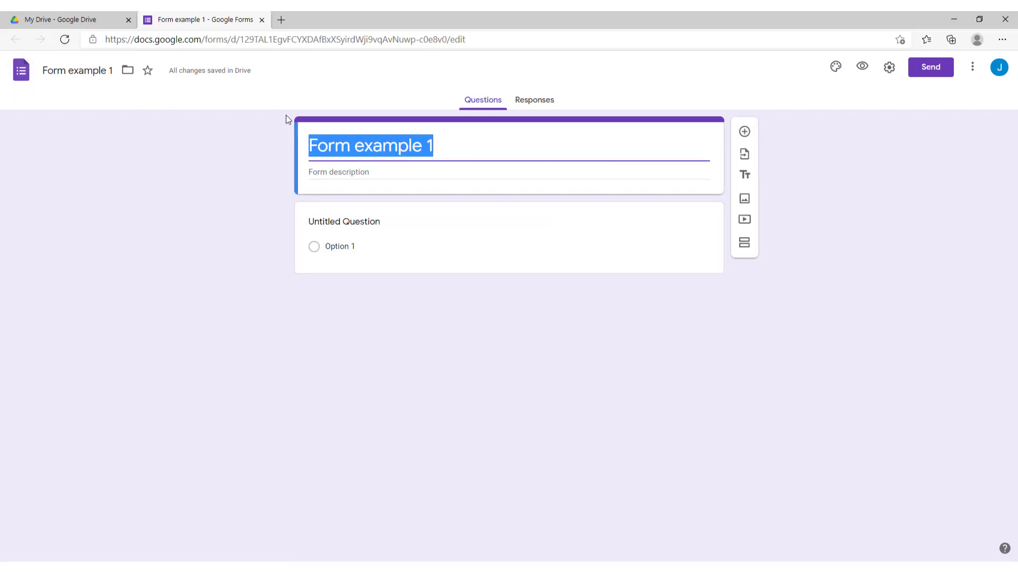
{"action": "left_click_drag", "start_coordinate": [457, 147], "coordinate": [284, 149]}
{"action": "left_click", "coordinate": [72, 21]}
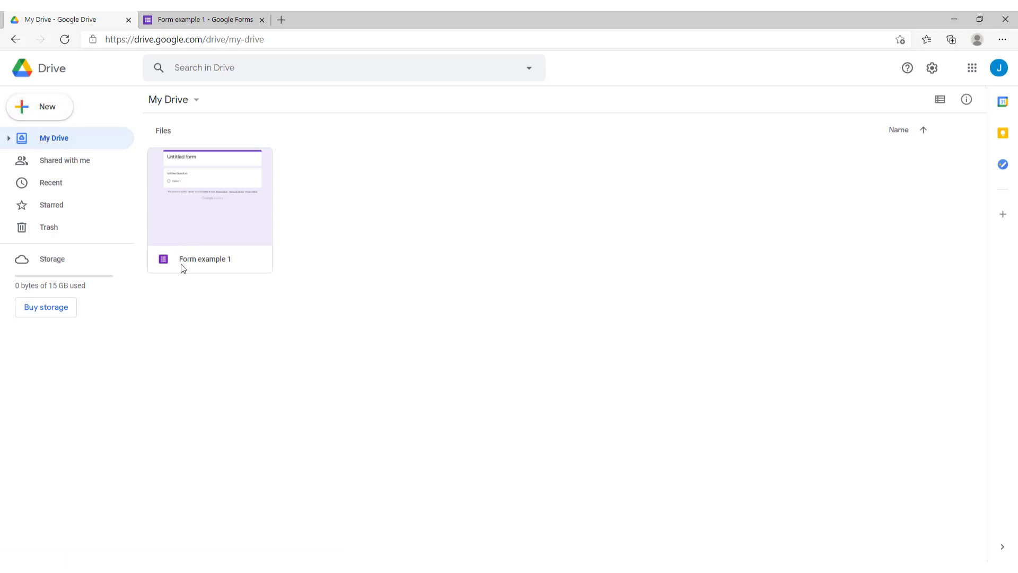
{"action": "left_click", "coordinate": [234, 19]}
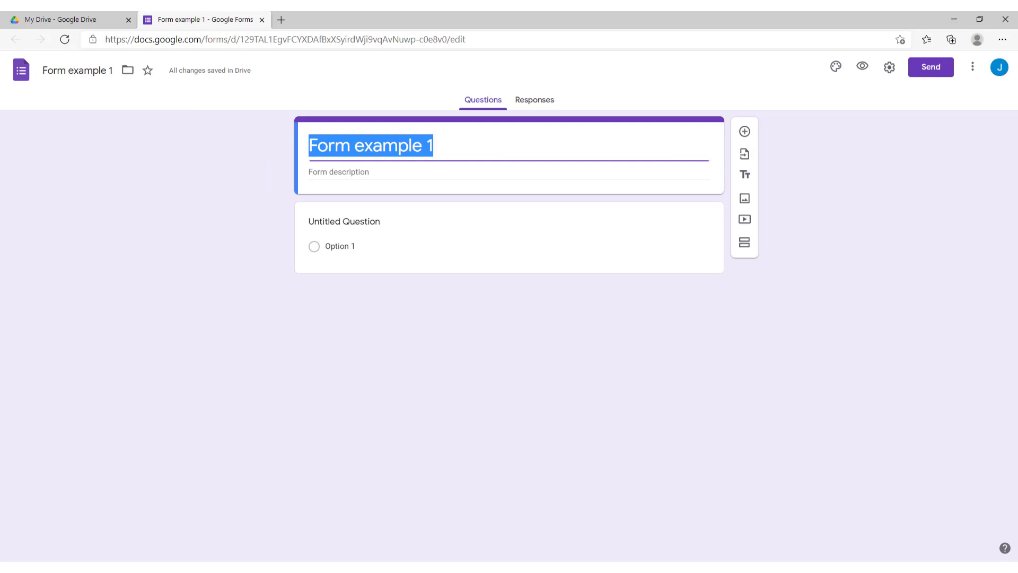
Step: Change the form's heading to "Simple Form", separately from the file name
{"action": "left_click", "coordinate": [59, 66]}
{"action": "left_click_drag", "start_coordinate": [40, 70], "coordinate": [114, 70]}
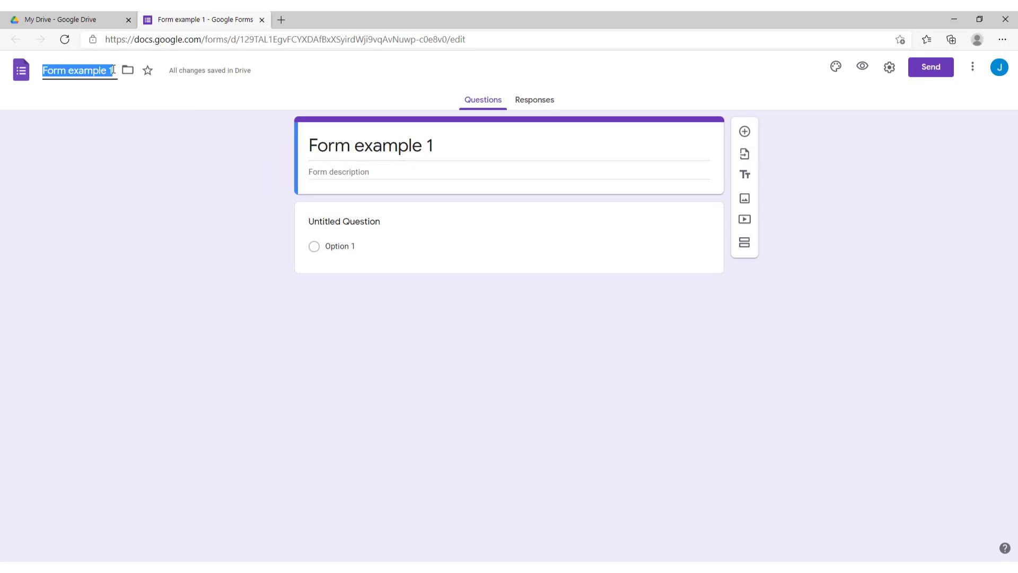
{"action": "triple_click", "coordinate": [470, 142]}
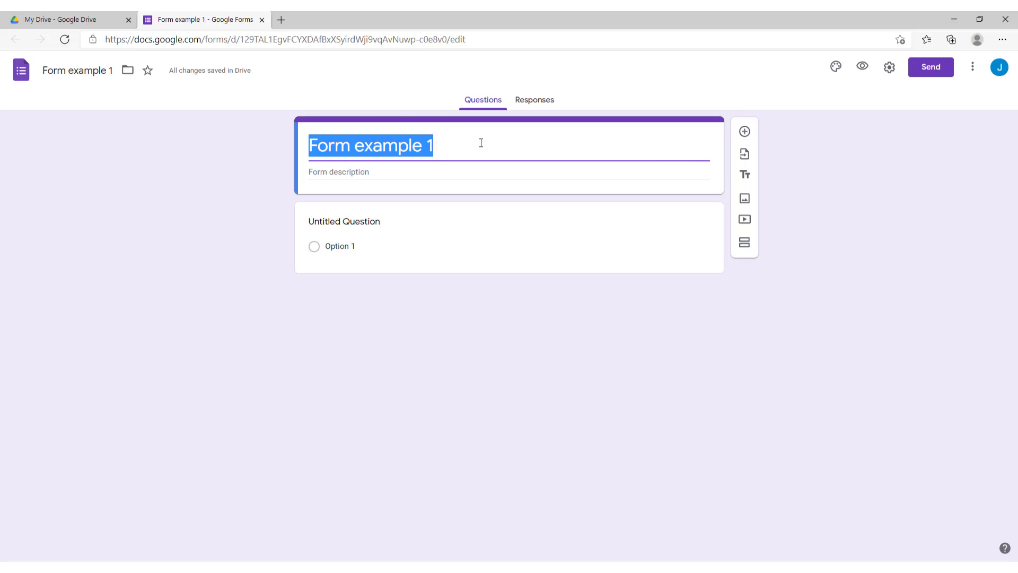
{"action": "type", "text": "Simple"}
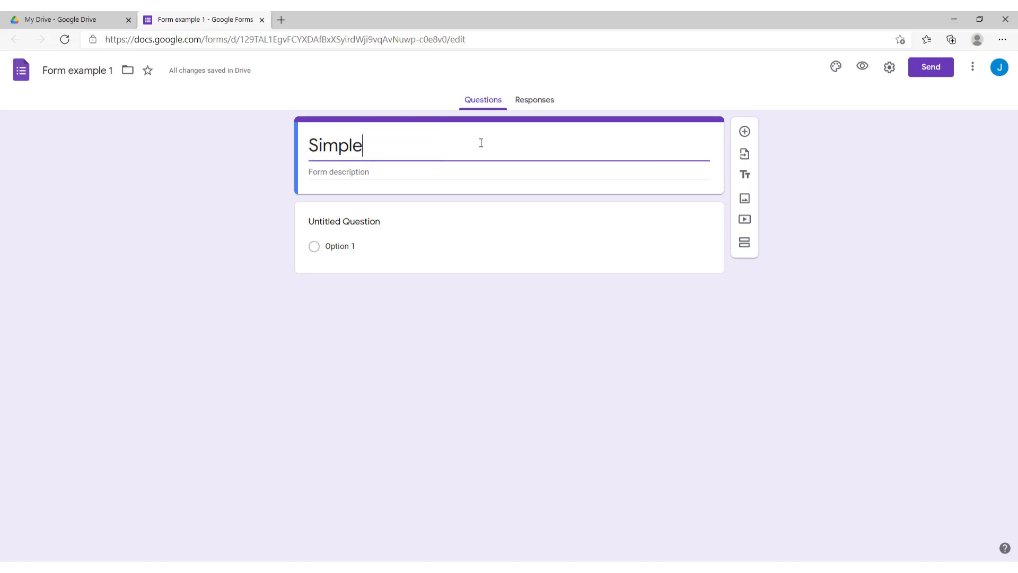
{"action": "type", "text": " Form"}
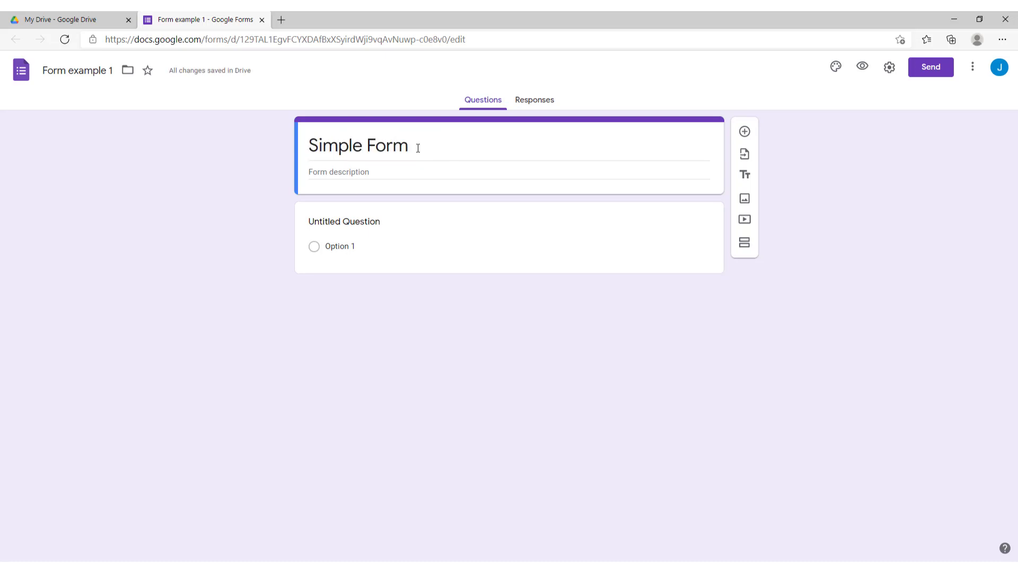
Step: Check the form's file name in My Drive against the new heading and return to the form
{"action": "triple_click", "coordinate": [417, 148]}
{"action": "left_click", "coordinate": [88, 18]}
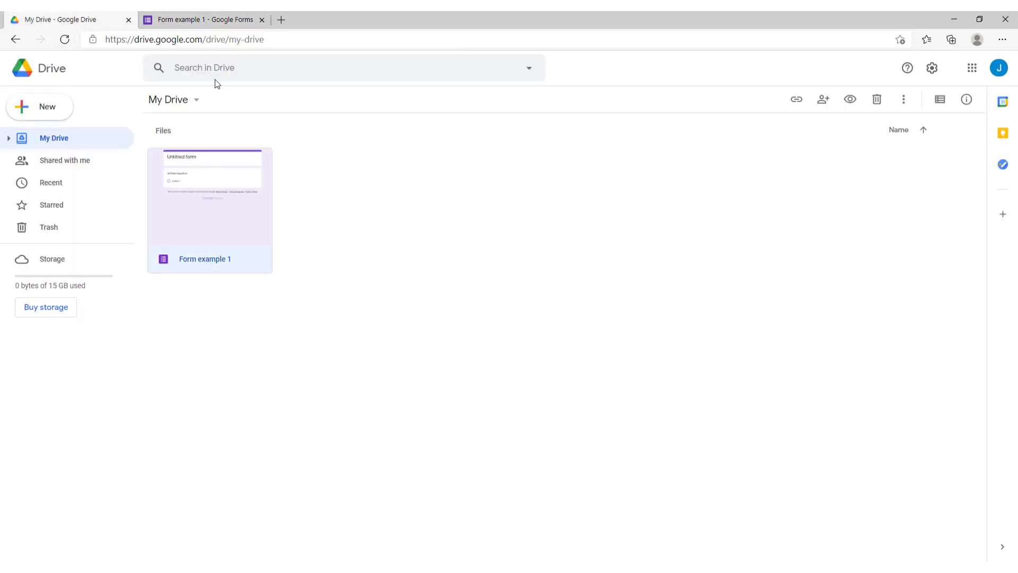
{"action": "left_click", "coordinate": [200, 22]}
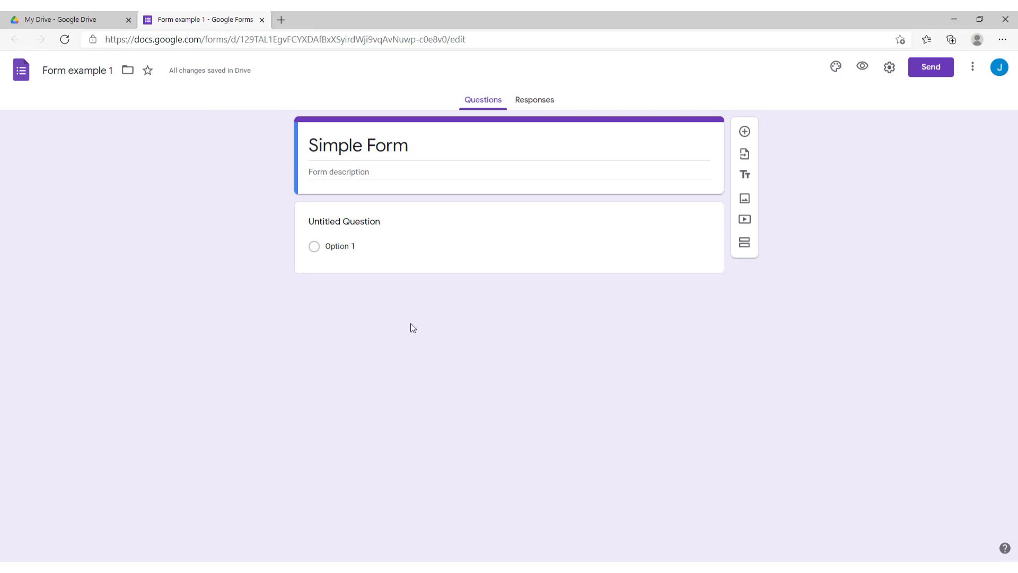
Step: Enter "Simple form or quiz" as the form description
{"action": "left_click", "coordinate": [339, 172]}
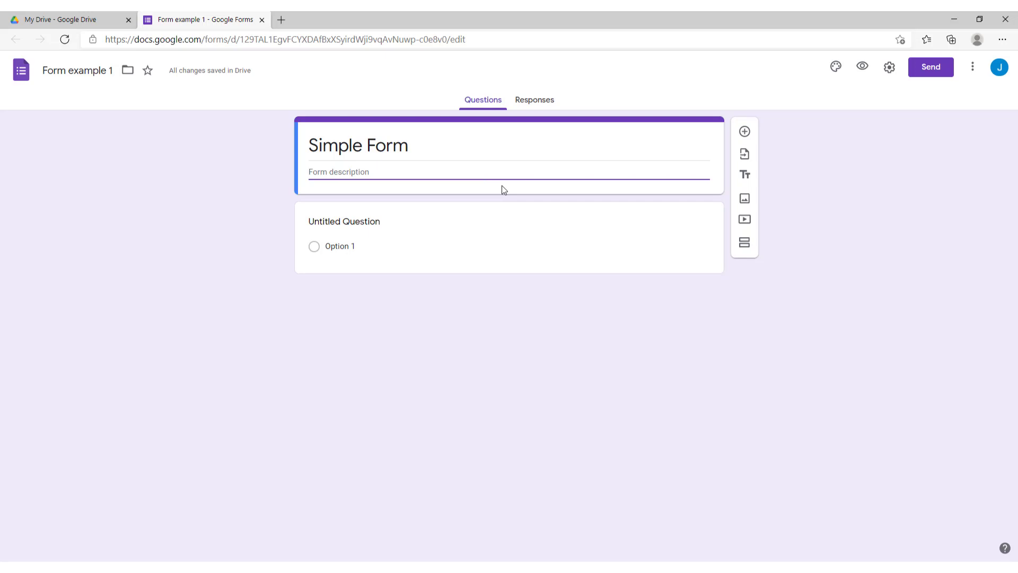
{"action": "type", "text": "Simple form or quiz"}
{"action": "left_click", "coordinate": [450, 295]}
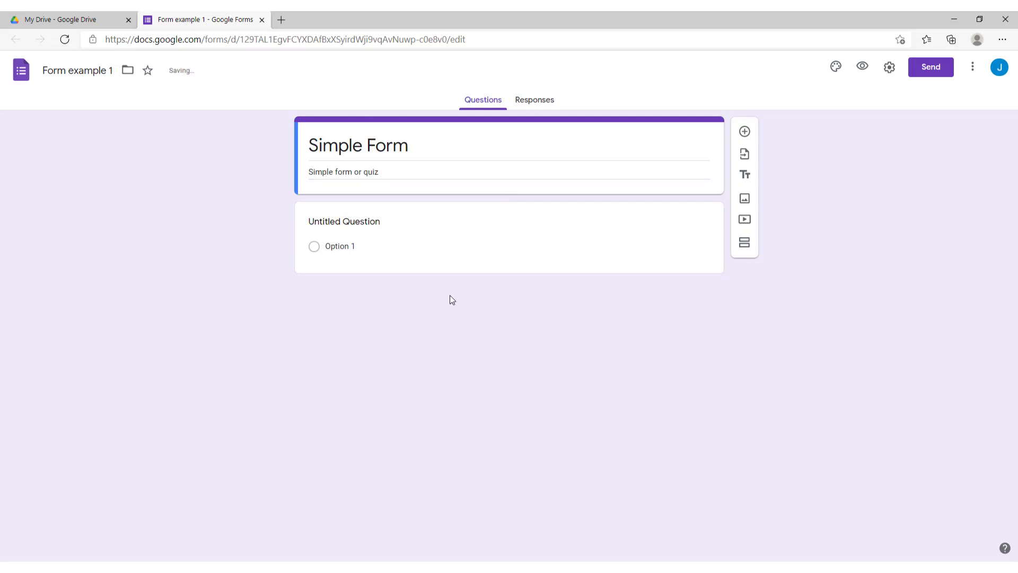
Step: Set the first question's text to "How old are you?"
{"action": "left_click", "coordinate": [367, 223]}
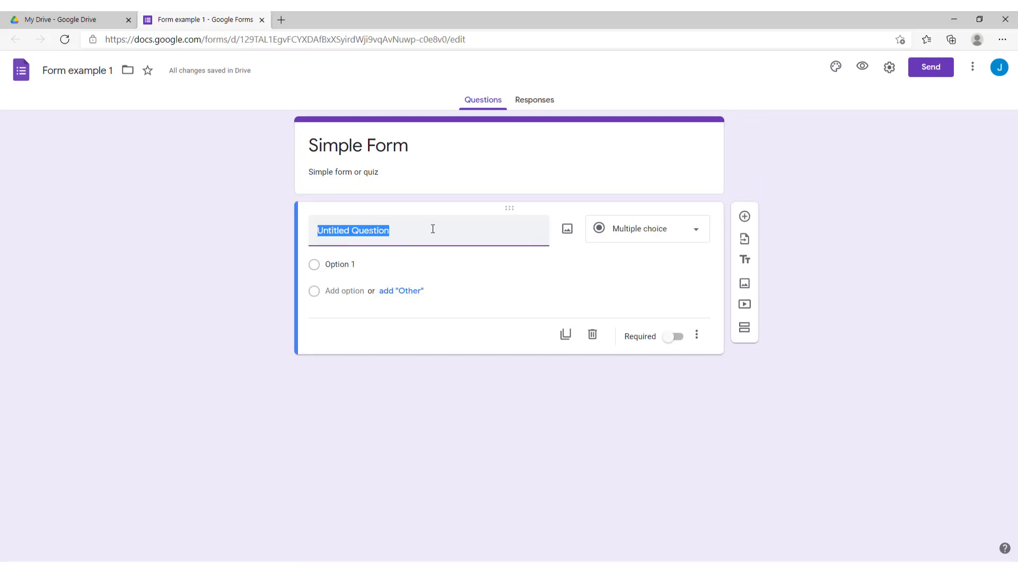
{"action": "left_click", "coordinate": [456, 227]}
{"action": "left_click", "coordinate": [261, 234]}
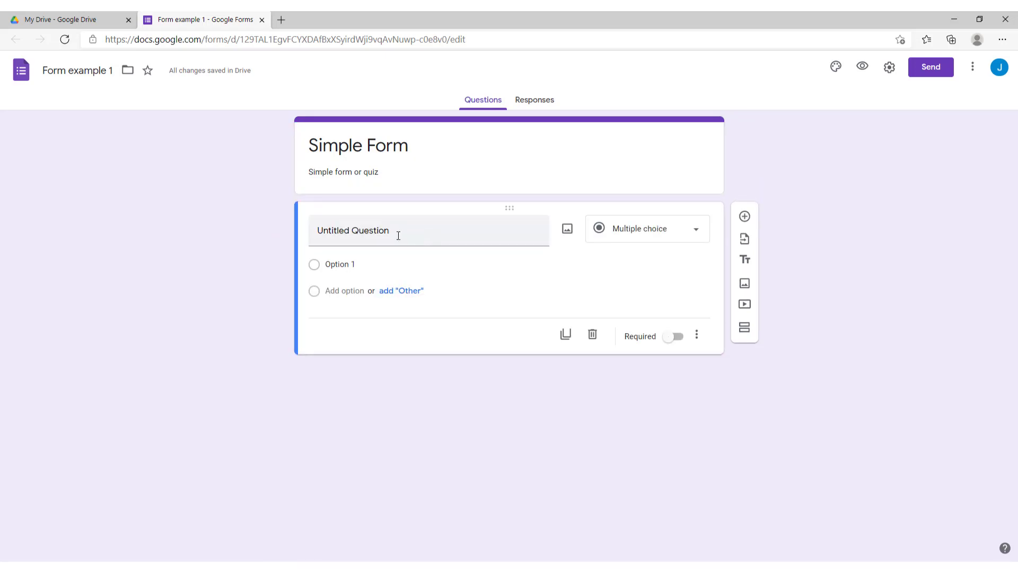
{"action": "left_click", "coordinate": [329, 230]}
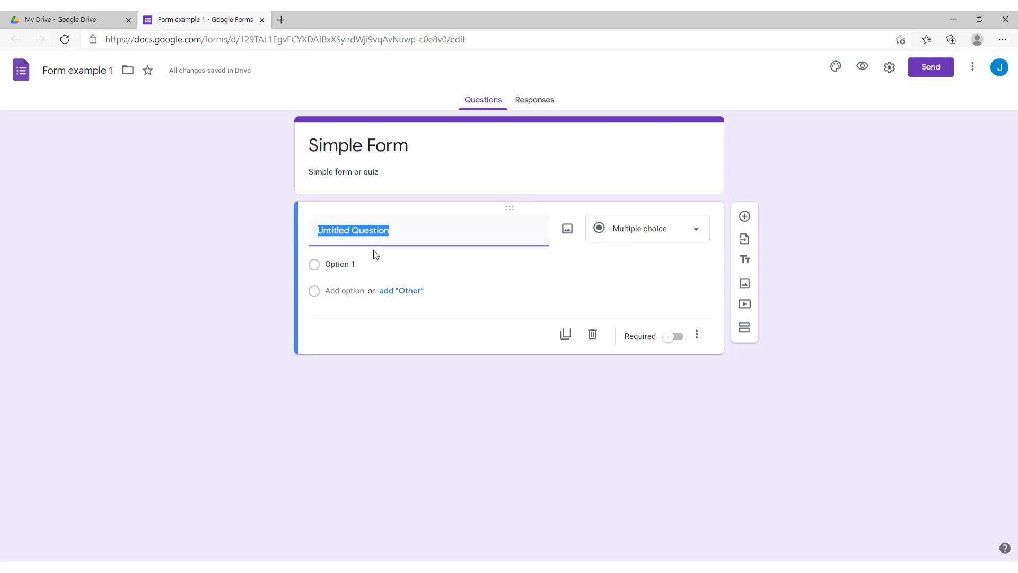
{"action": "type", "text": "How old are you?"}
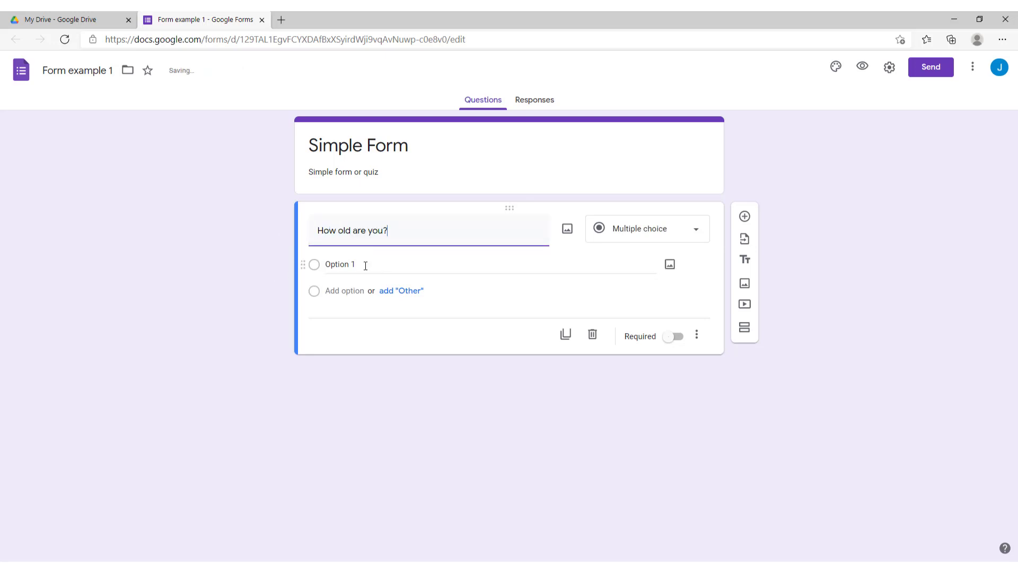
Step: Give the age question three multiple-choice answer options: 34, 55 and 66
{"action": "left_click", "coordinate": [366, 266]}
{"action": "type", "text": "34"}
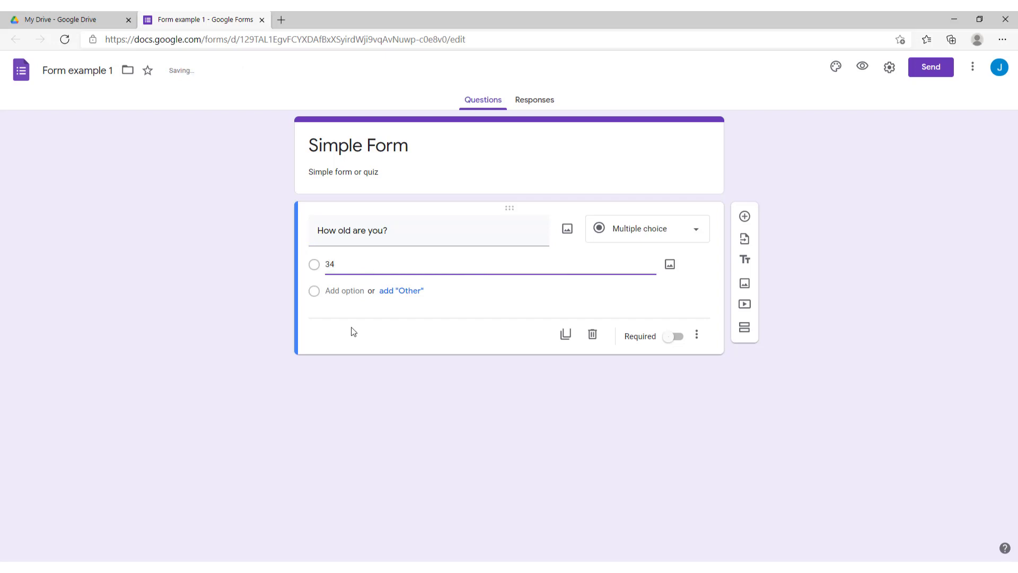
{"action": "left_click", "coordinate": [348, 291]}
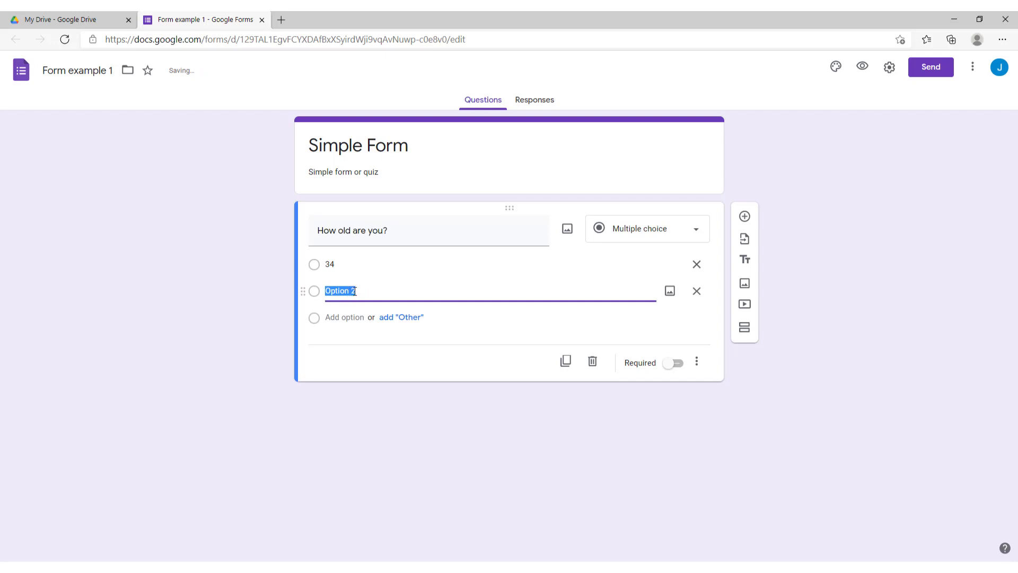
{"action": "type", "text": "55"}
{"action": "left_click", "coordinate": [340, 317]}
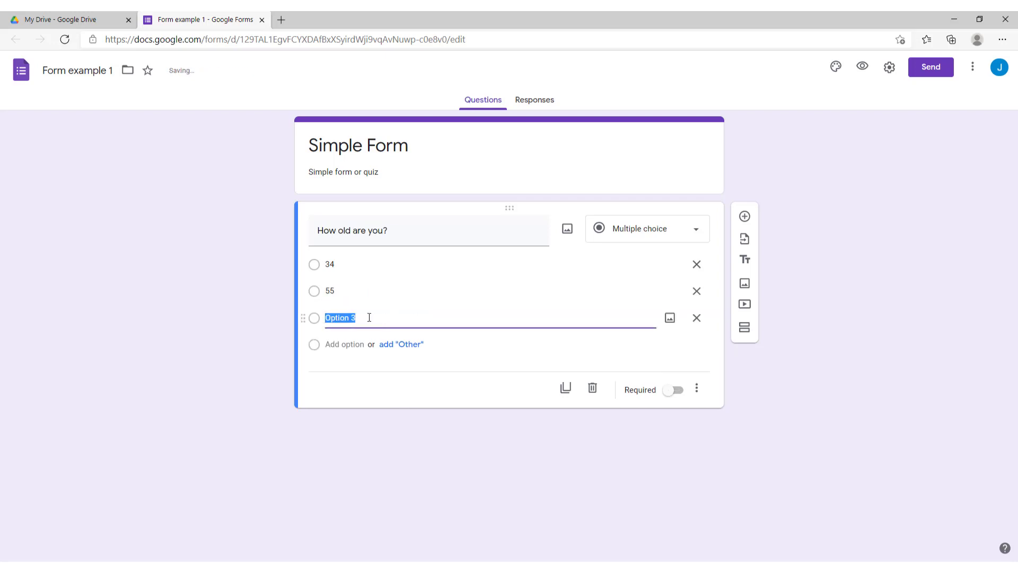
{"action": "type", "text": "66"}
{"action": "left_click", "coordinate": [394, 454]}
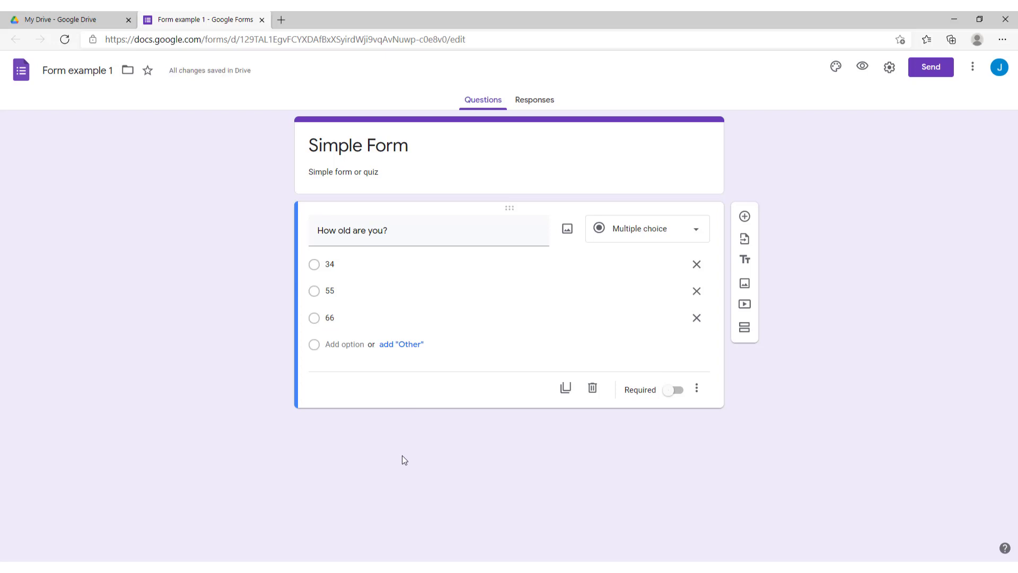
Step: Reorder the age question's answers so that option 66 comes first, above 34
{"action": "left_click", "coordinate": [345, 229]}
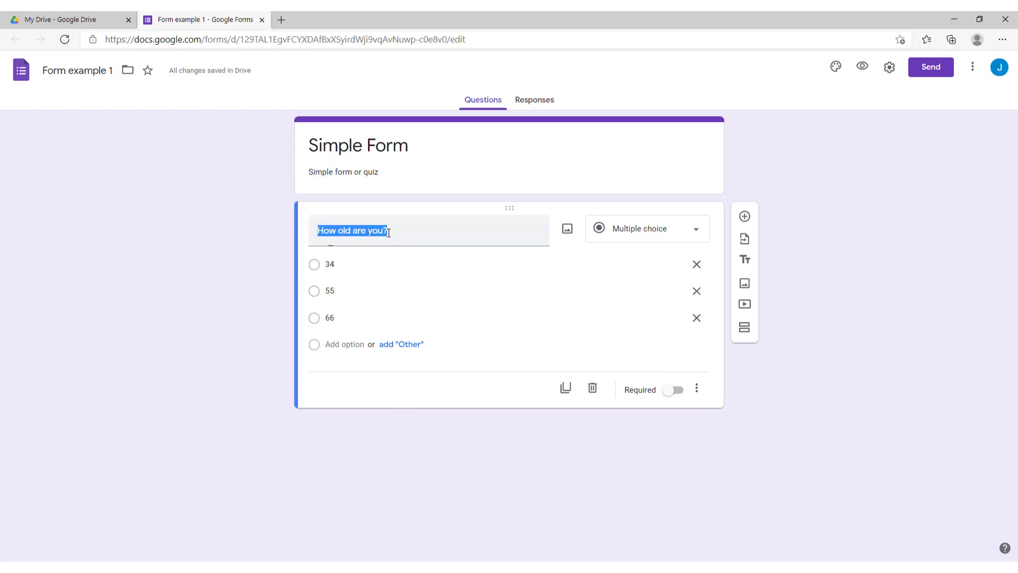
{"action": "left_click", "coordinate": [355, 264]}
{"action": "left_click", "coordinate": [359, 290]}
{"action": "left_click", "coordinate": [360, 315]}
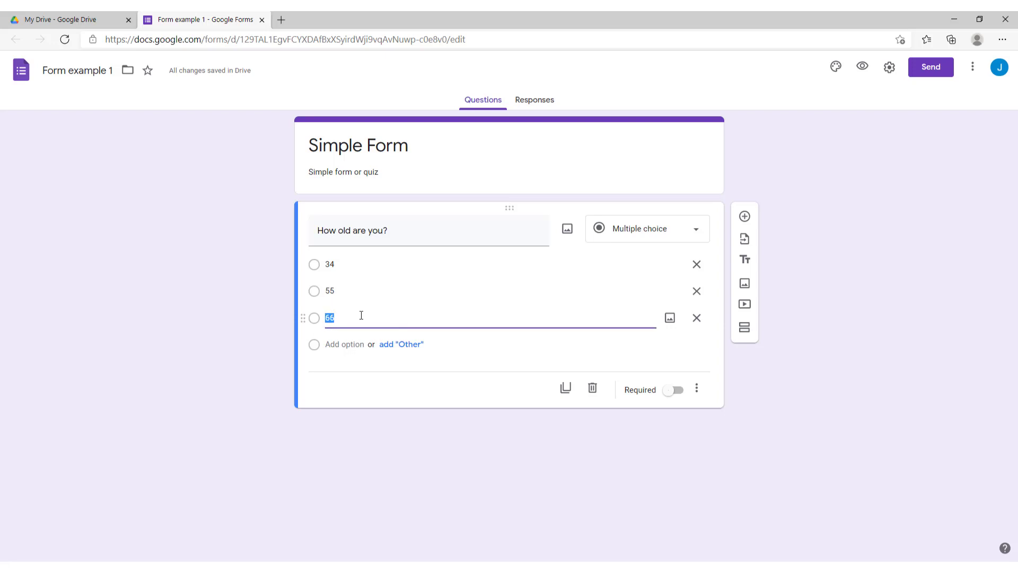
{"action": "left_click_drag", "start_coordinate": [302, 317], "coordinate": [303, 263]}
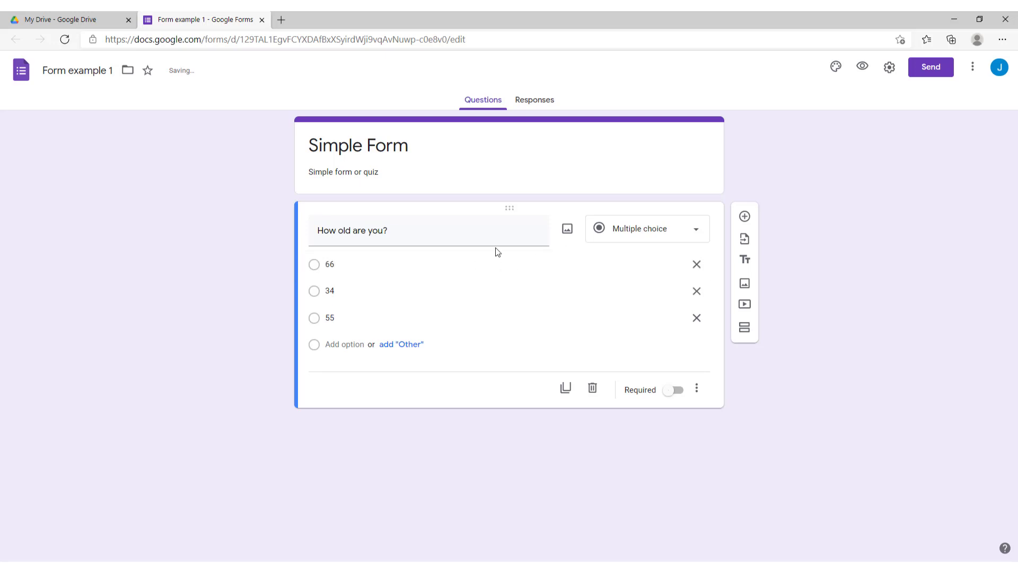
Step: Review the question types available for the age question, keeping it as Multiple choice
{"action": "left_click", "coordinate": [688, 233]}
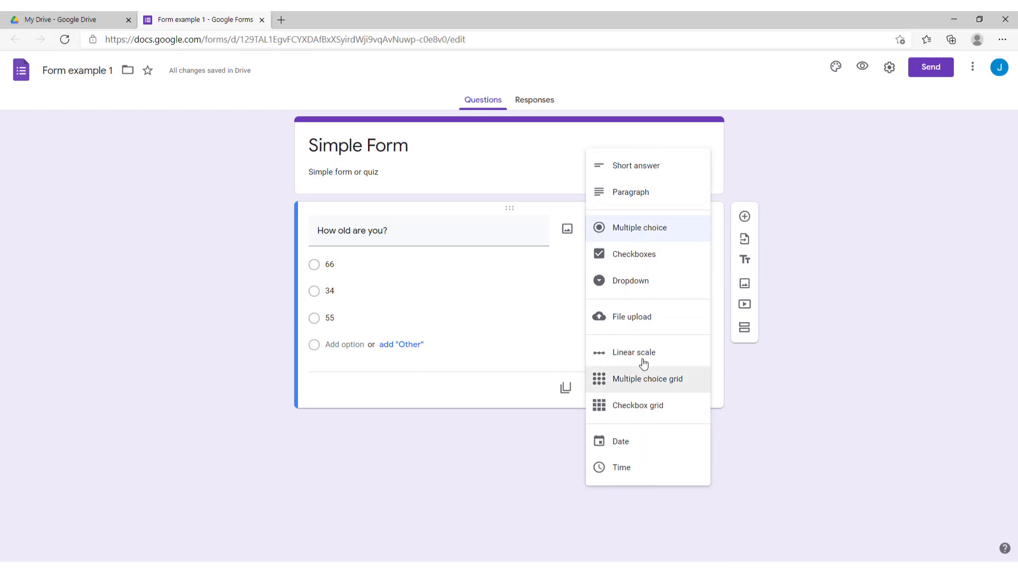
{"action": "left_click", "coordinate": [541, 320]}
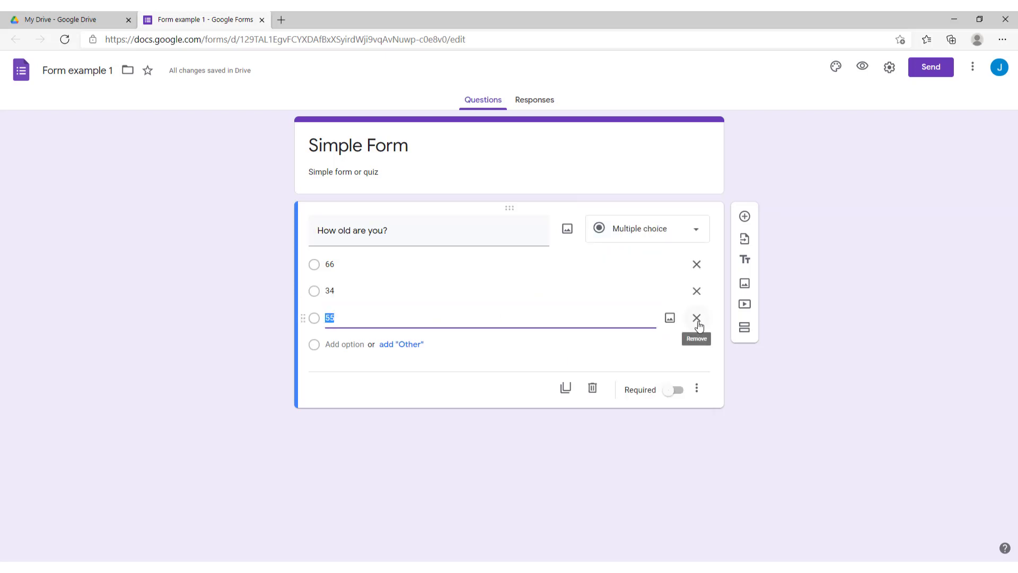
{"action": "left_click", "coordinate": [473, 392]}
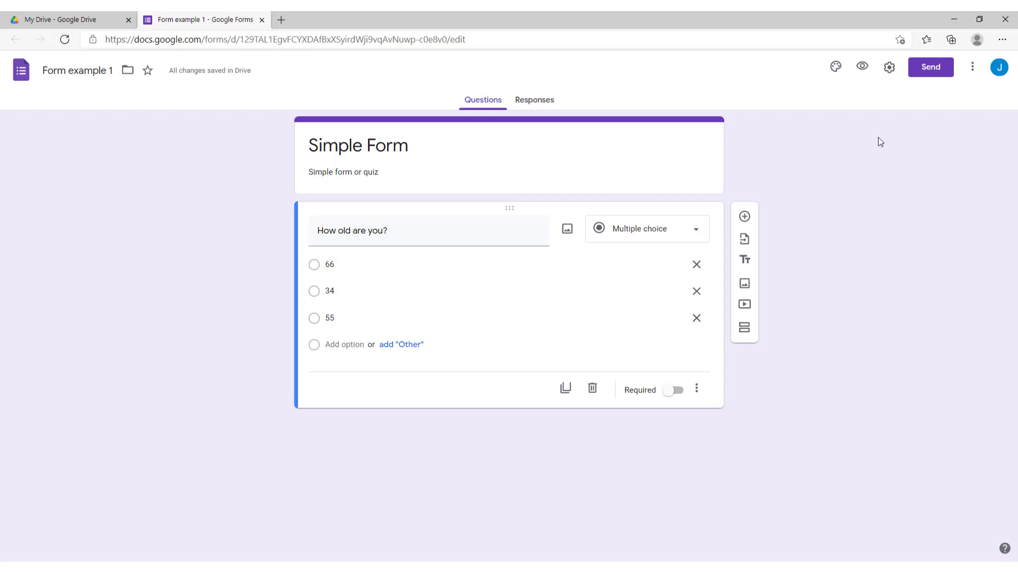
Step: Preview the form, try out the 66, 34 and 55 answers without submitting, and return to the editor
{"action": "left_click", "coordinate": [862, 69]}
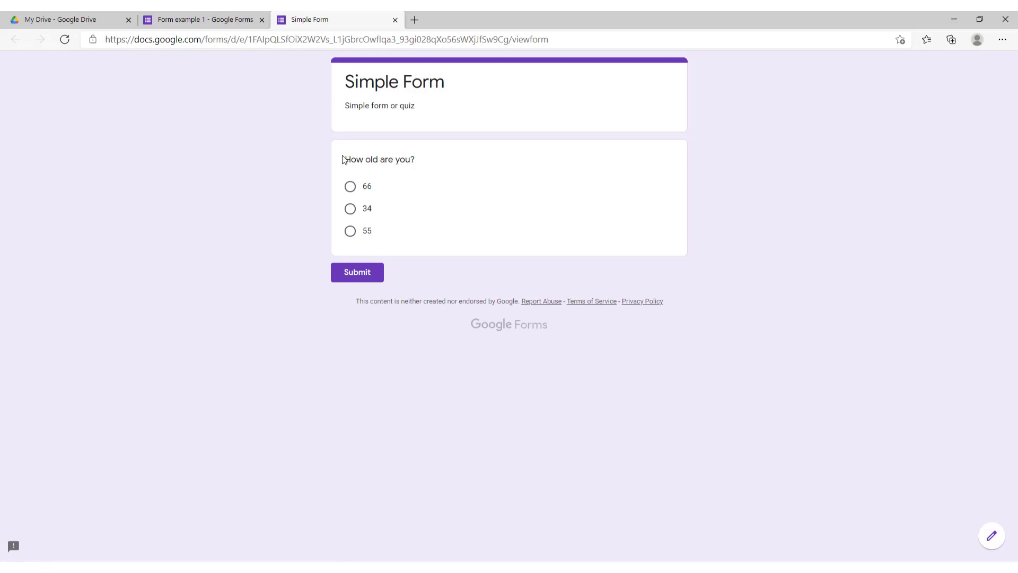
{"action": "left_click", "coordinate": [350, 186]}
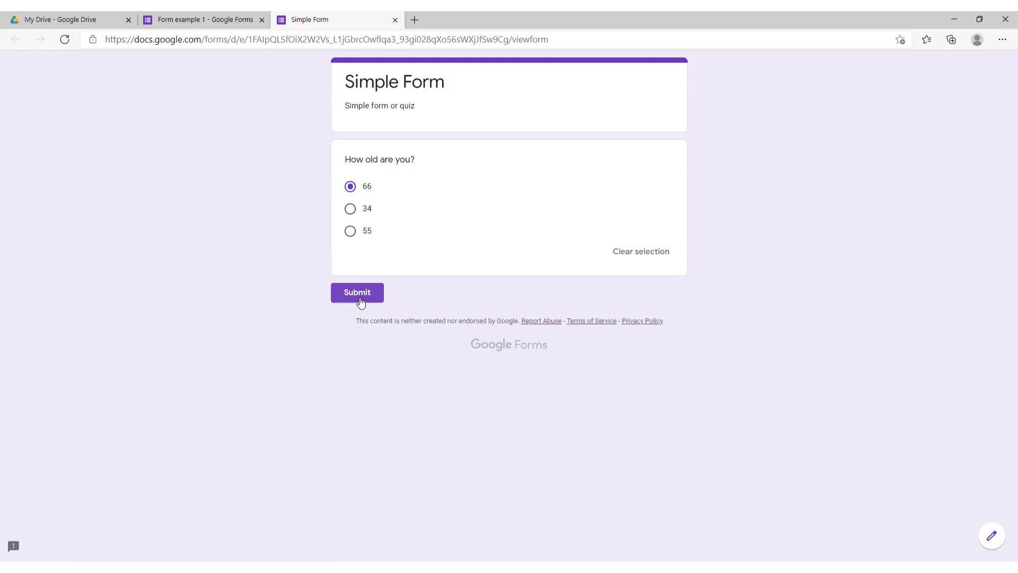
{"action": "left_click", "coordinate": [350, 209]}
{"action": "left_click", "coordinate": [350, 230]}
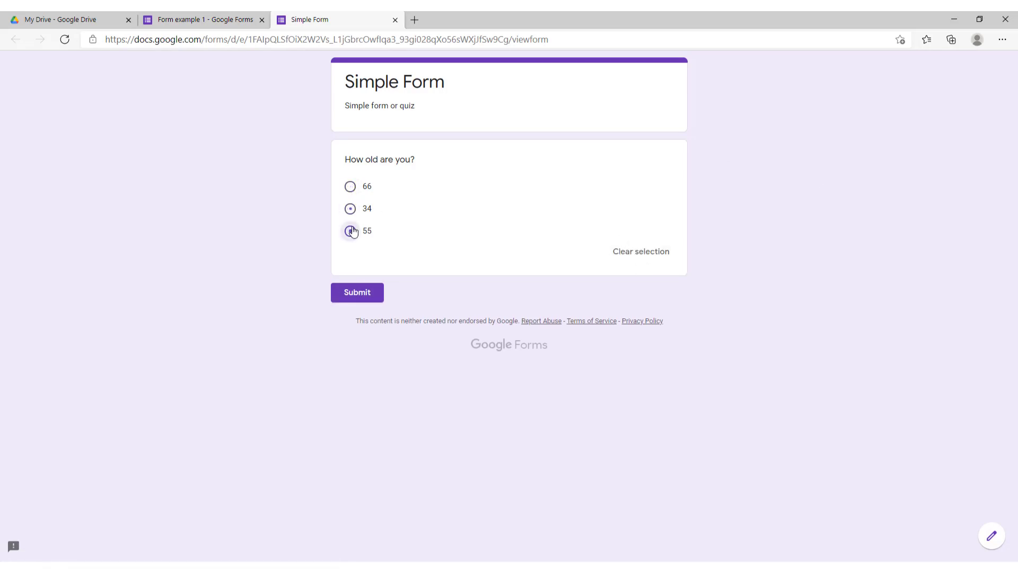
{"action": "left_click", "coordinate": [350, 186]}
{"action": "left_click", "coordinate": [350, 209]}
{"action": "left_click", "coordinate": [395, 20]}
{"action": "left_click", "coordinate": [563, 100]}
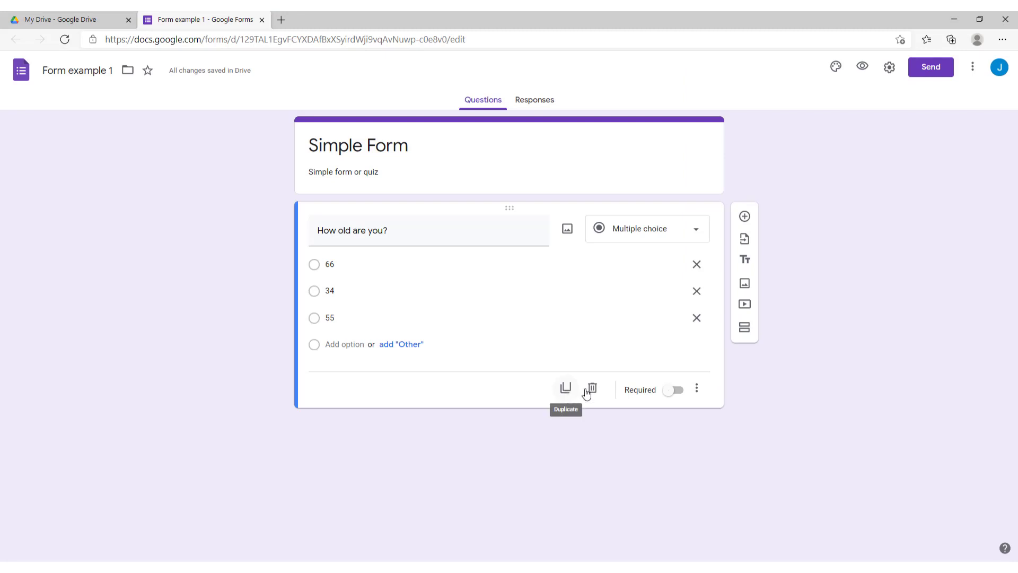
Step: Try making the age question required, check its additional options, and turn Required off again
{"action": "left_click", "coordinate": [674, 392]}
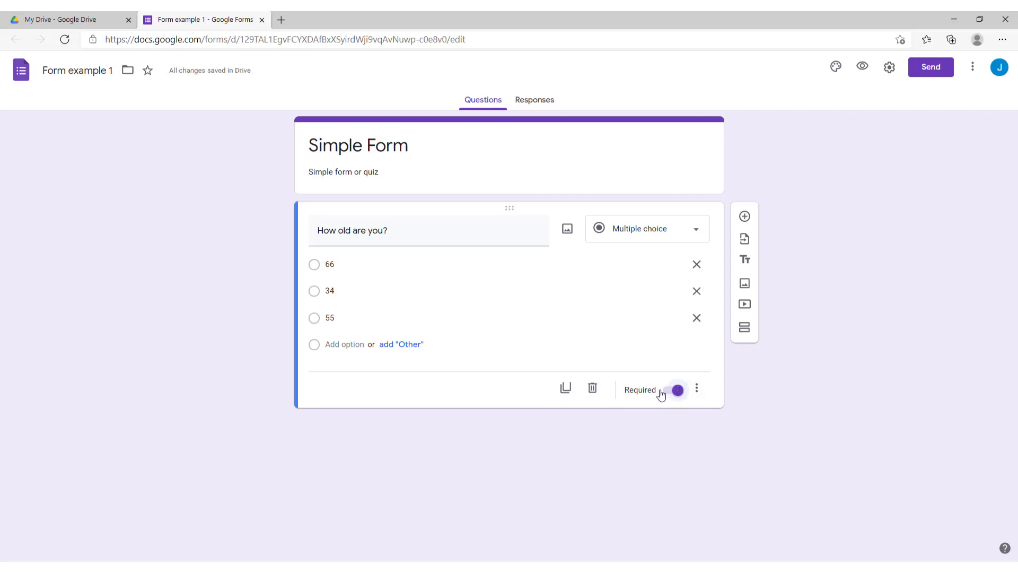
{"action": "left_click", "coordinate": [697, 388]}
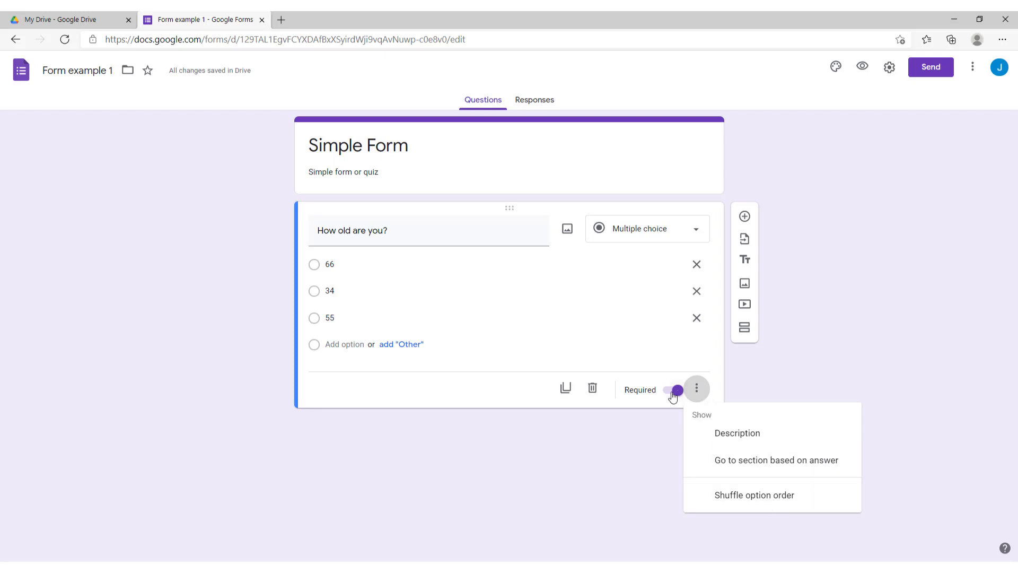
{"action": "left_click", "coordinate": [697, 386]}
{"action": "left_click", "coordinate": [675, 389]}
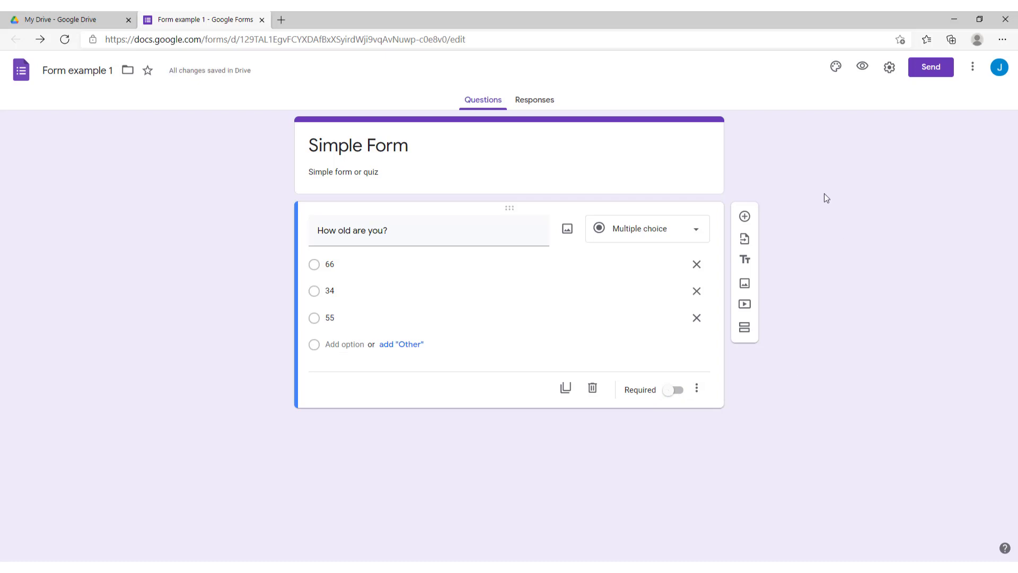
Step: Add a second question of type Short answer with the text "Where is the cat?"
{"action": "left_click", "coordinate": [744, 217]}
{"action": "left_click", "coordinate": [693, 368]}
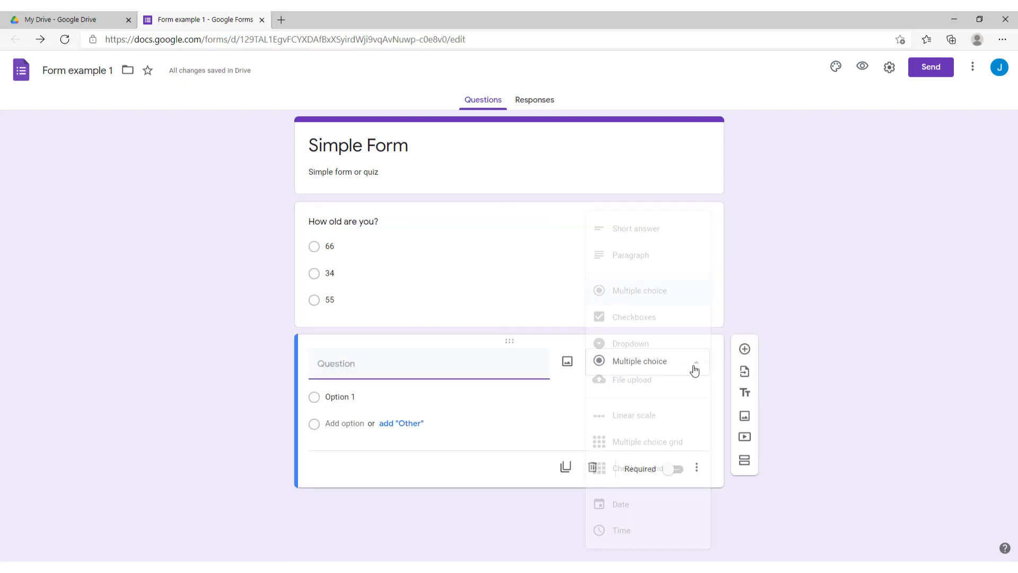
{"action": "left_click", "coordinate": [656, 229]}
{"action": "left_click", "coordinate": [412, 363]}
{"action": "type", "text": "Where"}
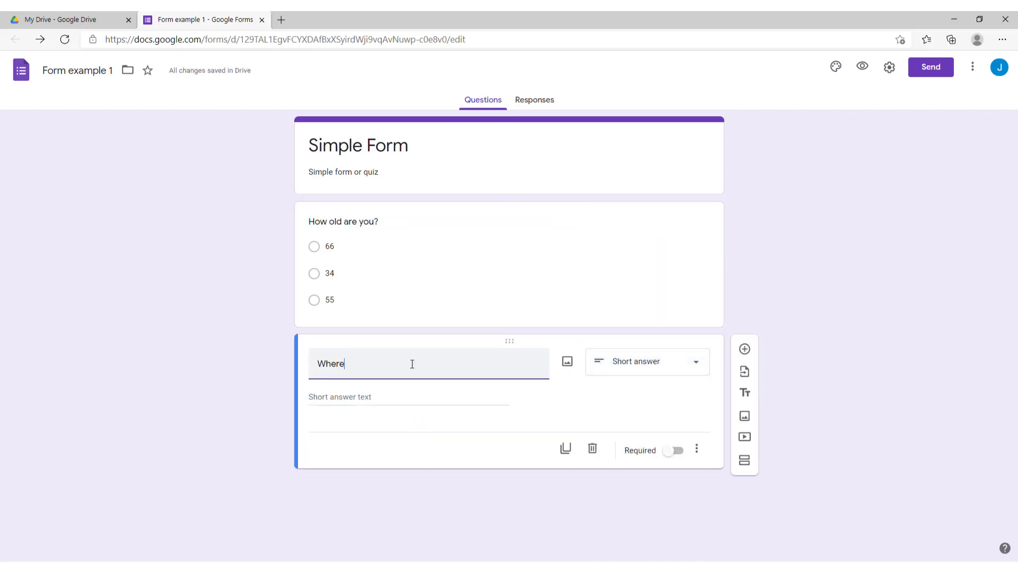
{"action": "type", "text": " is the cat?"}
{"action": "left_click", "coordinate": [593, 413]}
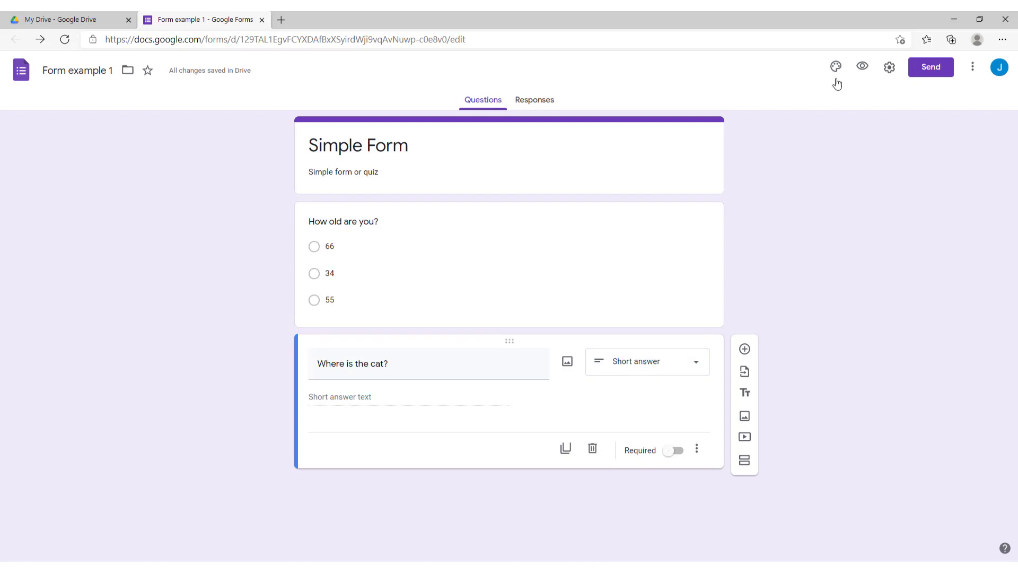
Step: Preview the form, test the cat question's answer field with "wertwet", clear it, and return to the editor
{"action": "left_click", "coordinate": [861, 66]}
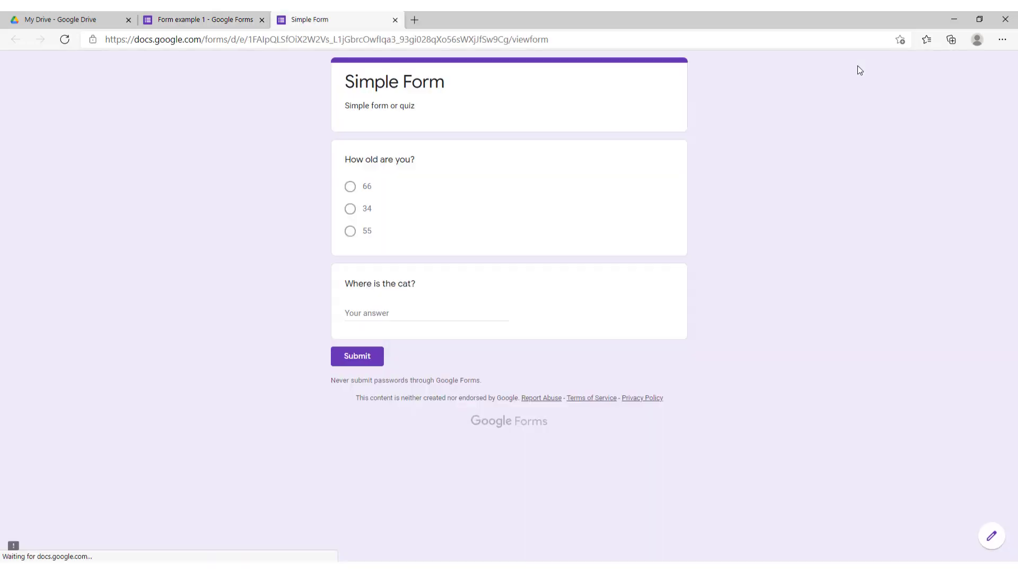
{"action": "left_click", "coordinate": [366, 313]}
{"action": "type", "text": "wertwet"}
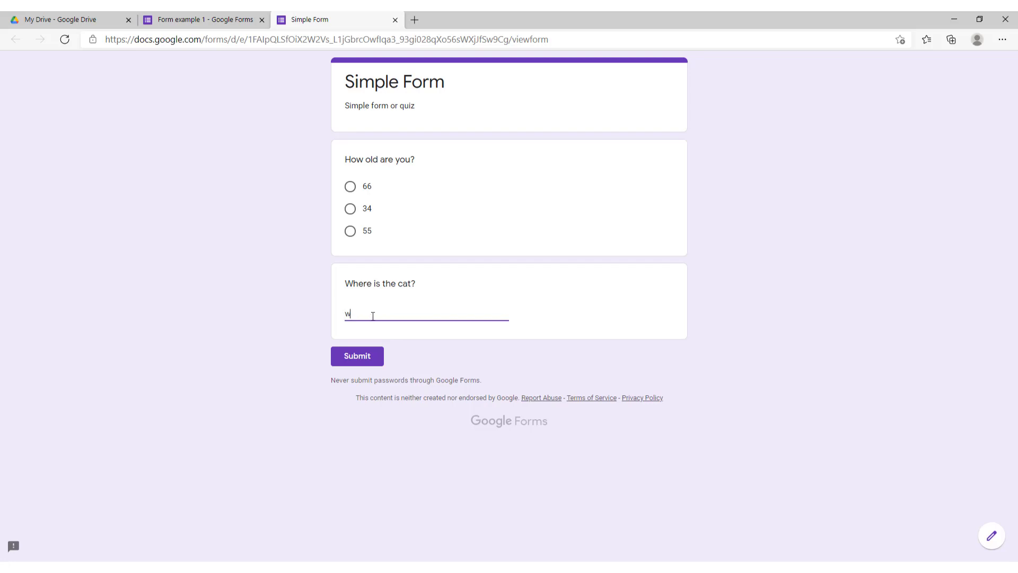
{"action": "left_click_drag", "start_coordinate": [411, 318], "coordinate": [326, 321]}
{"action": "key", "text": "BackSpace"}
{"action": "left_click", "coordinate": [395, 19]}
{"action": "left_click", "coordinate": [562, 100]}
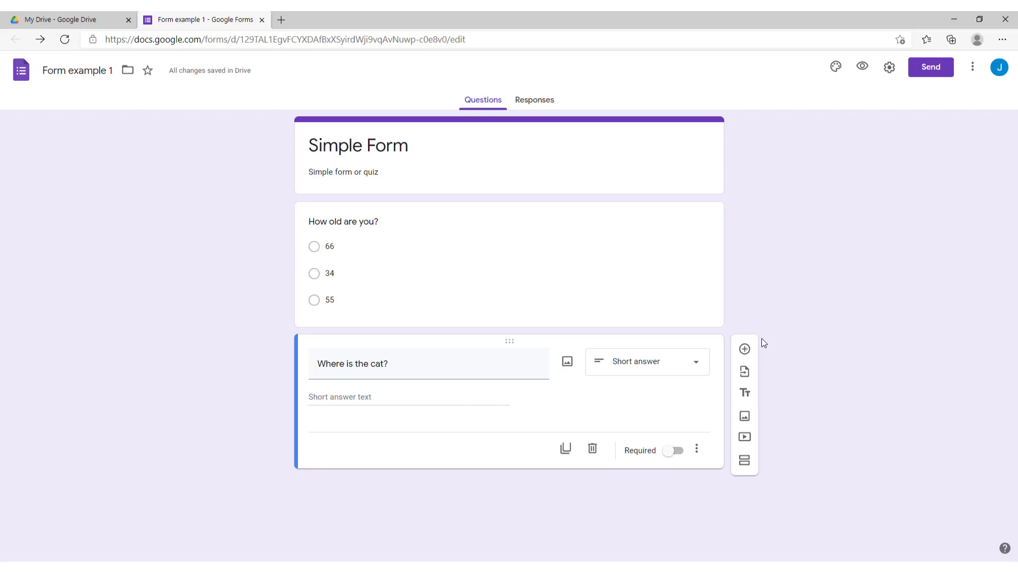
Step: Try adding a title and description block below the cat question, and delete the block
{"action": "left_click", "coordinate": [745, 394]}
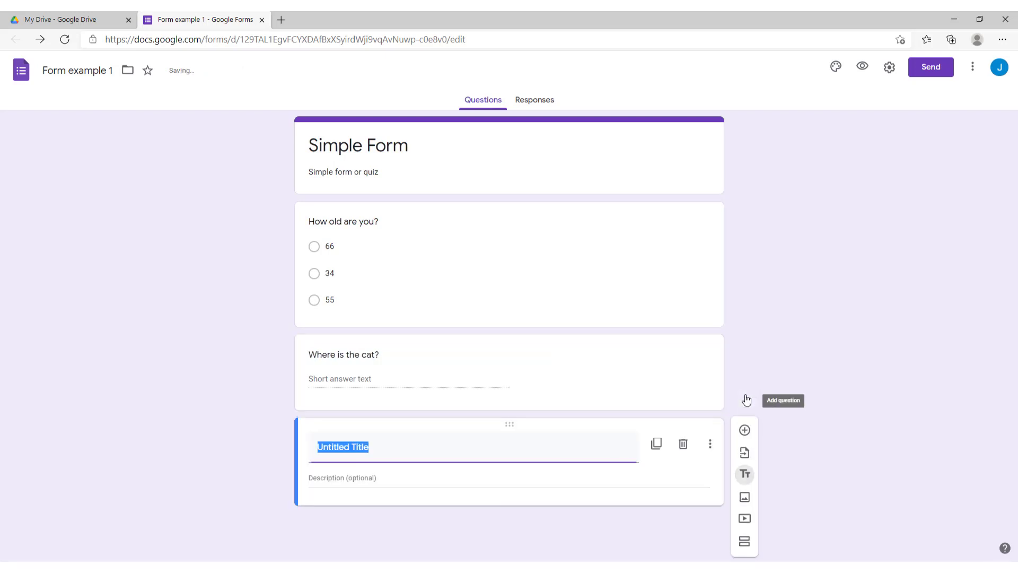
{"action": "left_click", "coordinate": [401, 448]}
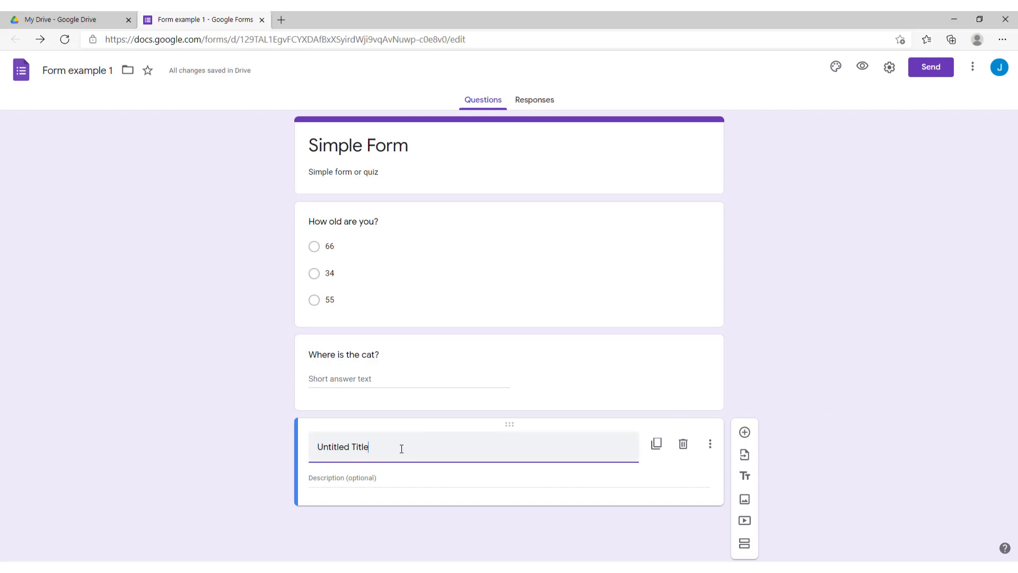
{"action": "left_click", "coordinate": [386, 144]}
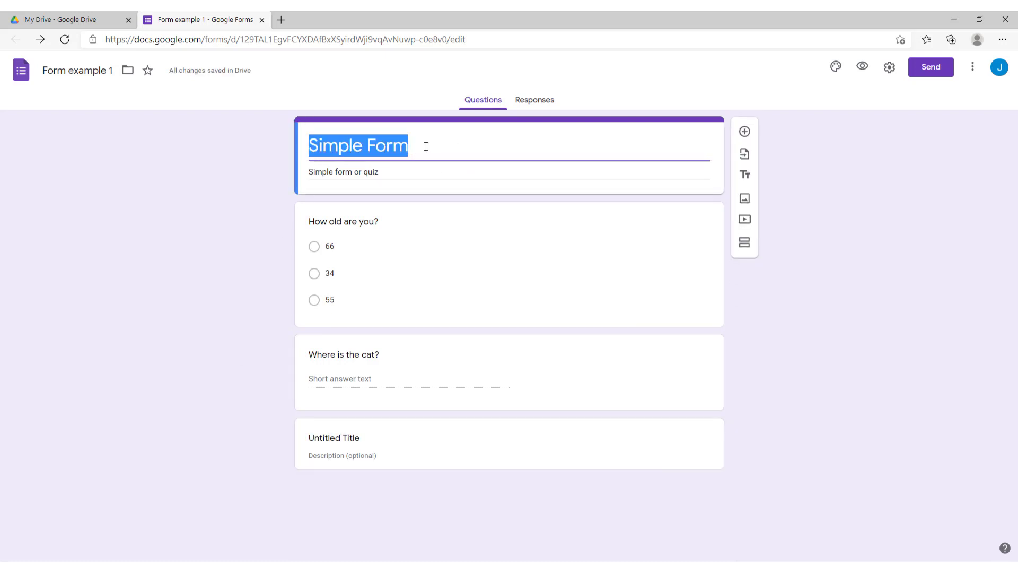
{"action": "left_click", "coordinate": [644, 449]}
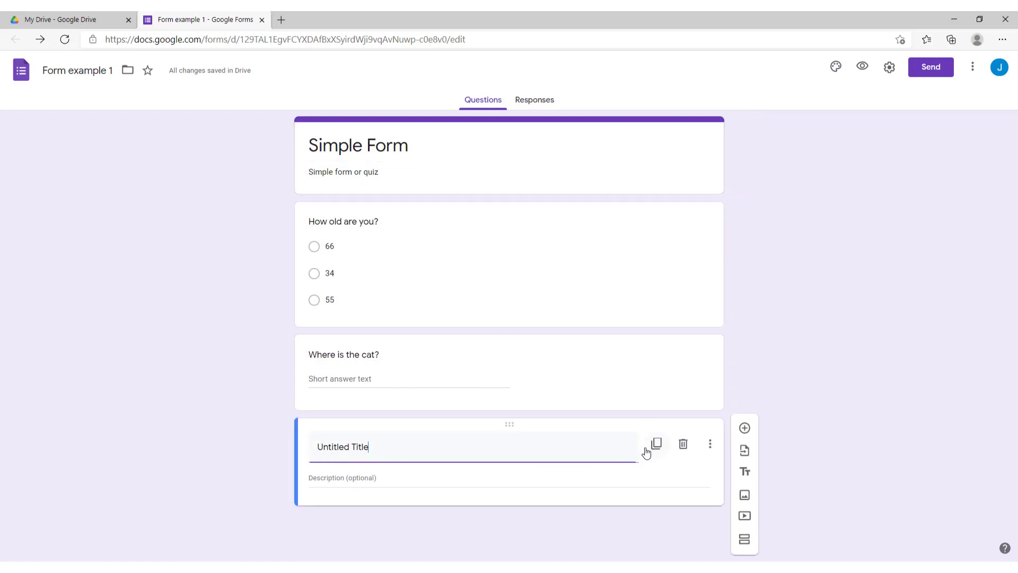
{"action": "left_click", "coordinate": [685, 444]}
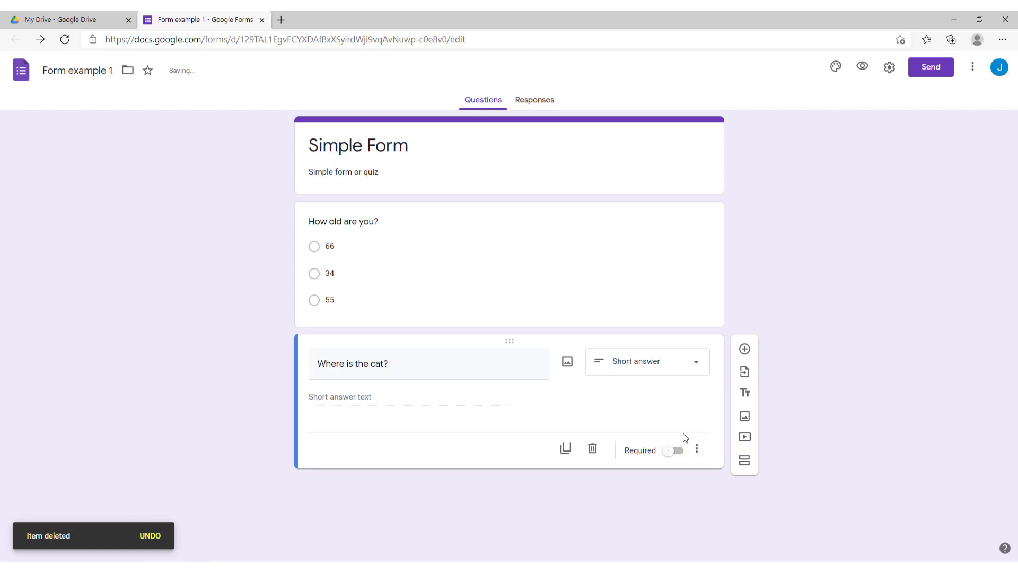
Step: Insert a tabby cat image below the cat question by searching Google Images for "cat", and title it "Who is this?"
{"action": "left_click", "coordinate": [745, 422]}
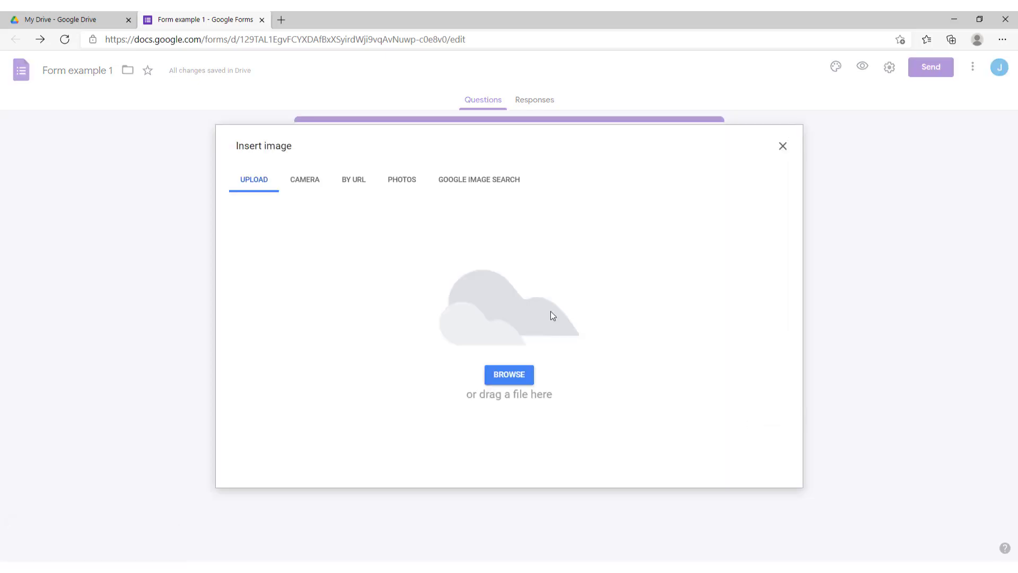
{"action": "left_click", "coordinate": [481, 179]}
{"action": "type", "text": "cat"}
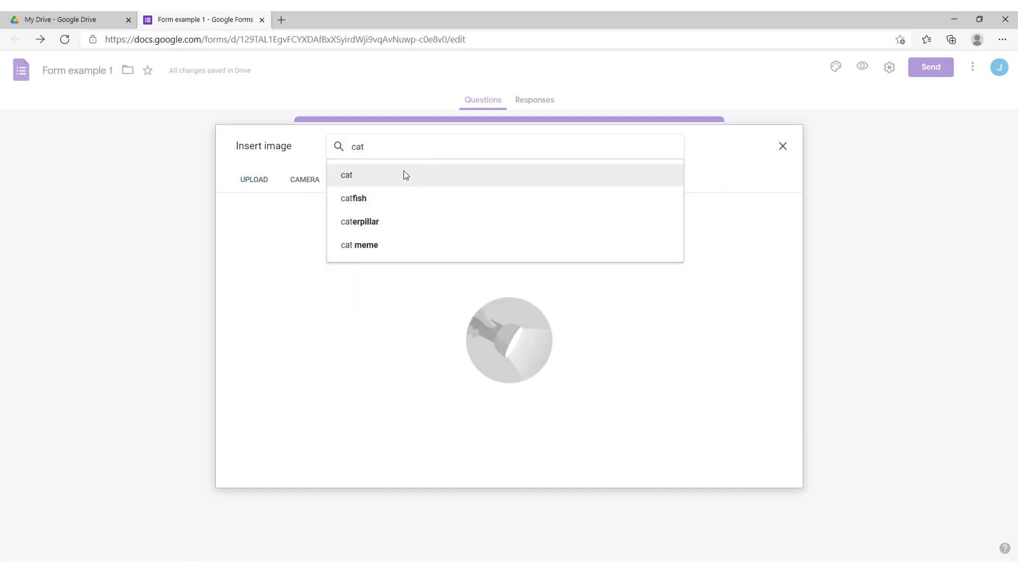
{"action": "left_click", "coordinate": [405, 175]}
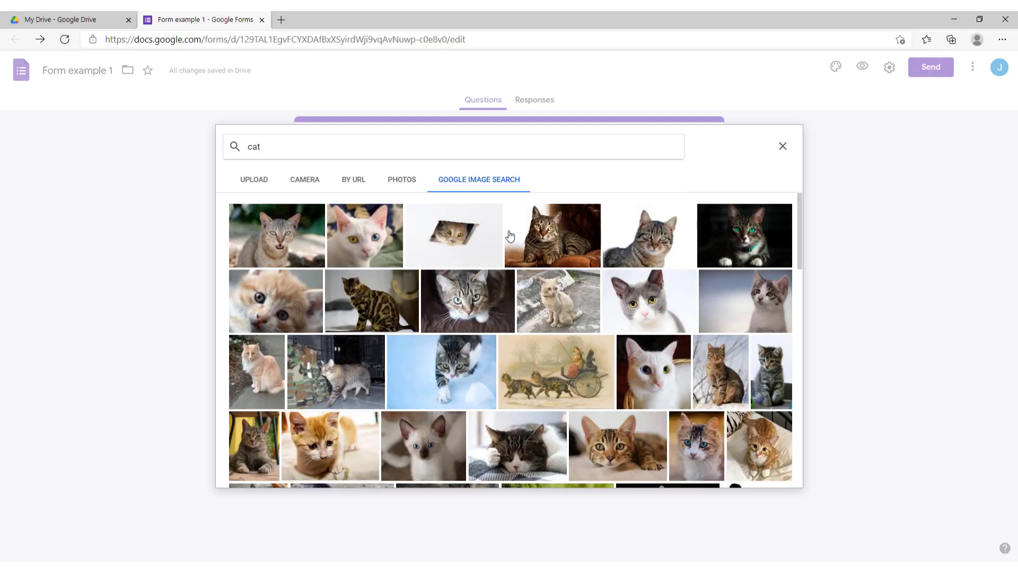
{"action": "left_click", "coordinate": [648, 245]}
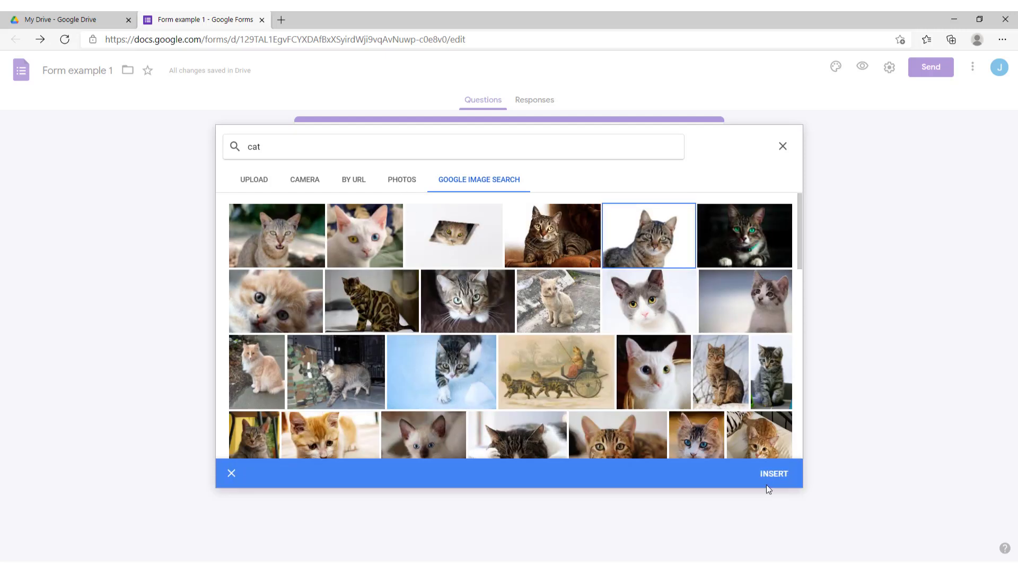
{"action": "left_click", "coordinate": [773, 474]}
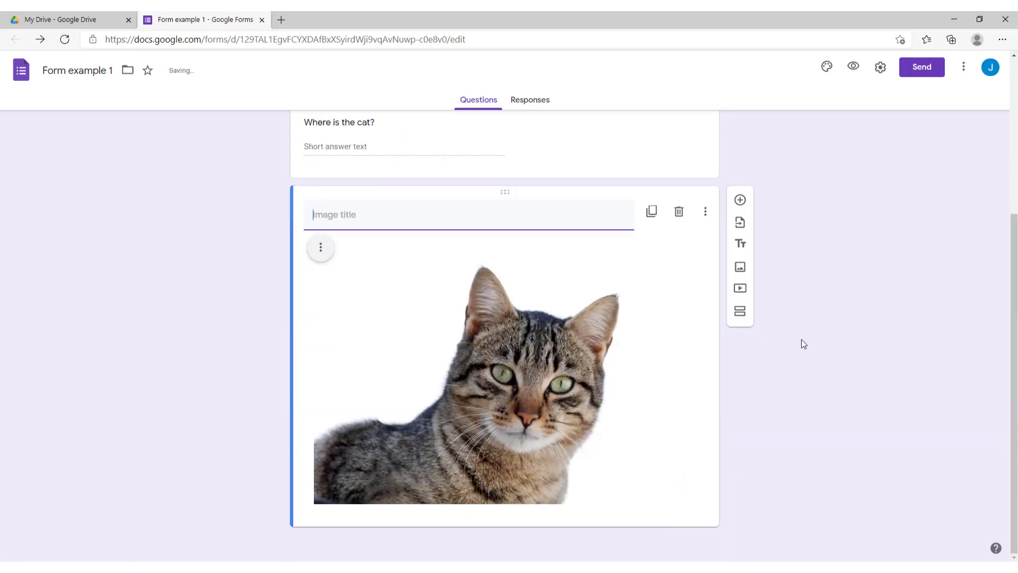
{"action": "type", "text": "Who is this?"}
Step: Preview the form down to the cat image and its title, and return to the editor
{"action": "left_click", "coordinate": [853, 68]}
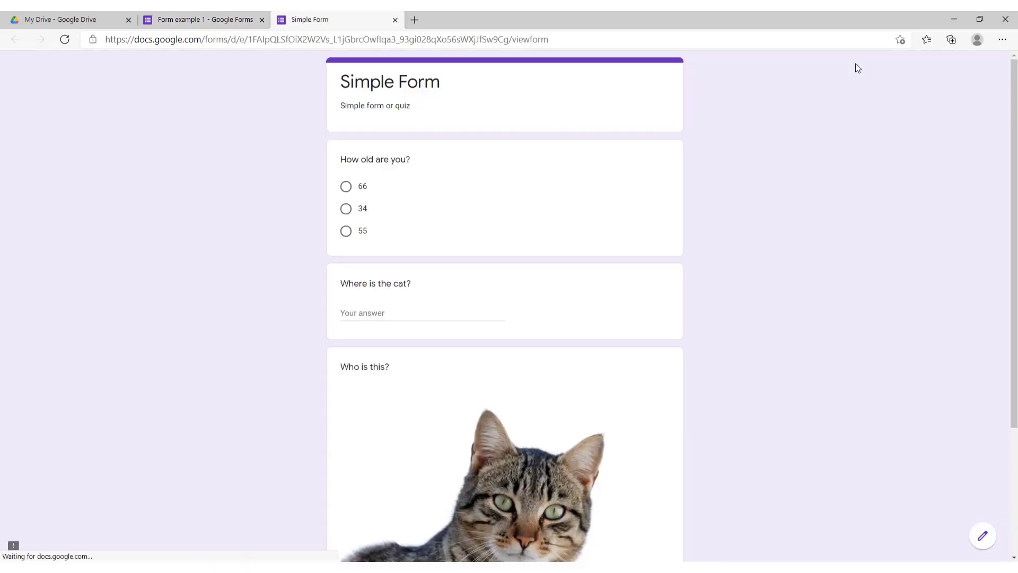
{"action": "scroll", "coordinate": [695, 256], "scroll_direction": "down", "scroll_amount": 3}
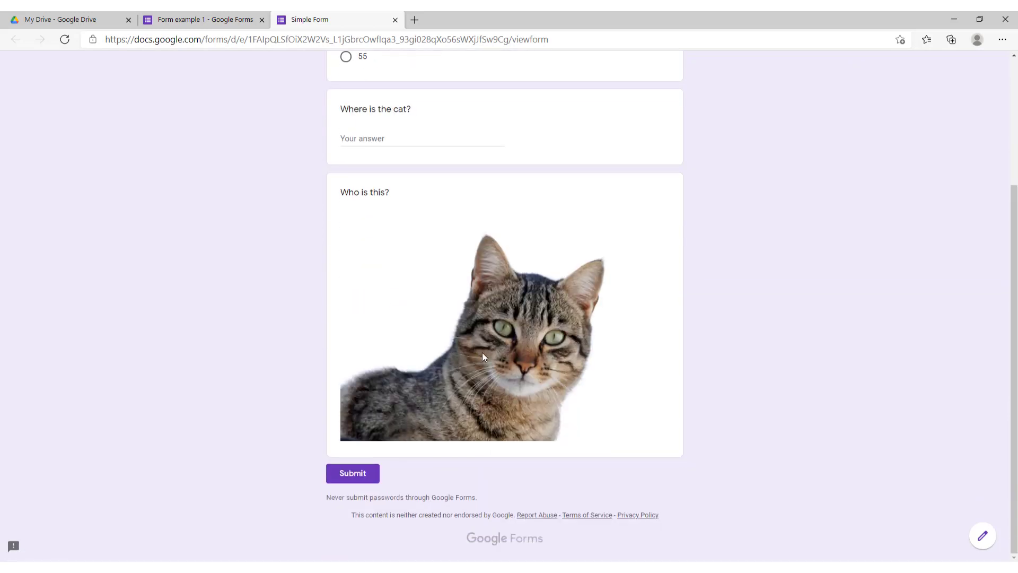
{"action": "scroll", "coordinate": [483, 361], "scroll_direction": "up", "scroll_amount": 3}
{"action": "key", "text": "ctrl+w"}
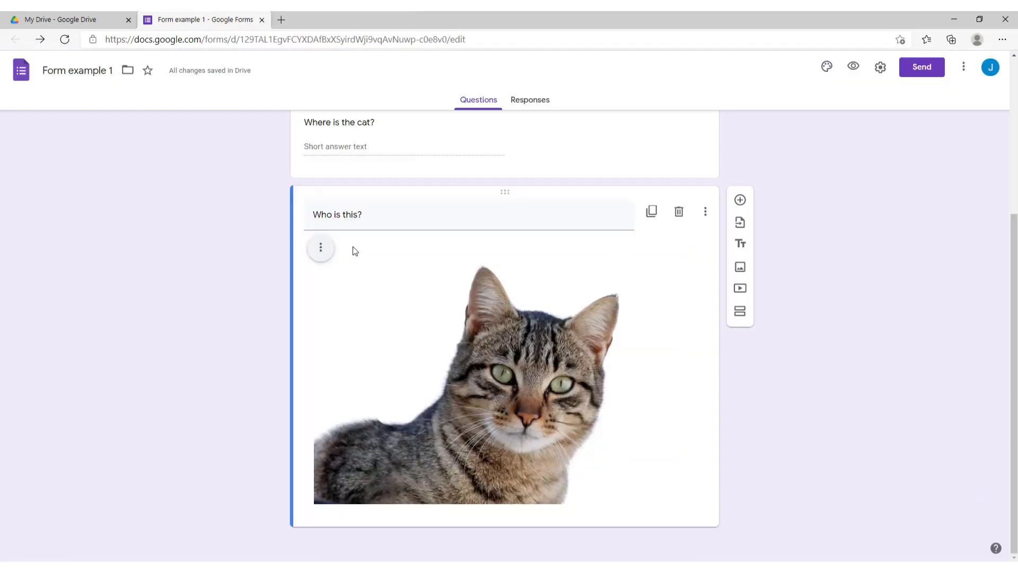
Step: Remove the "Who is this?" image block from the form
{"action": "left_click", "coordinate": [320, 249]}
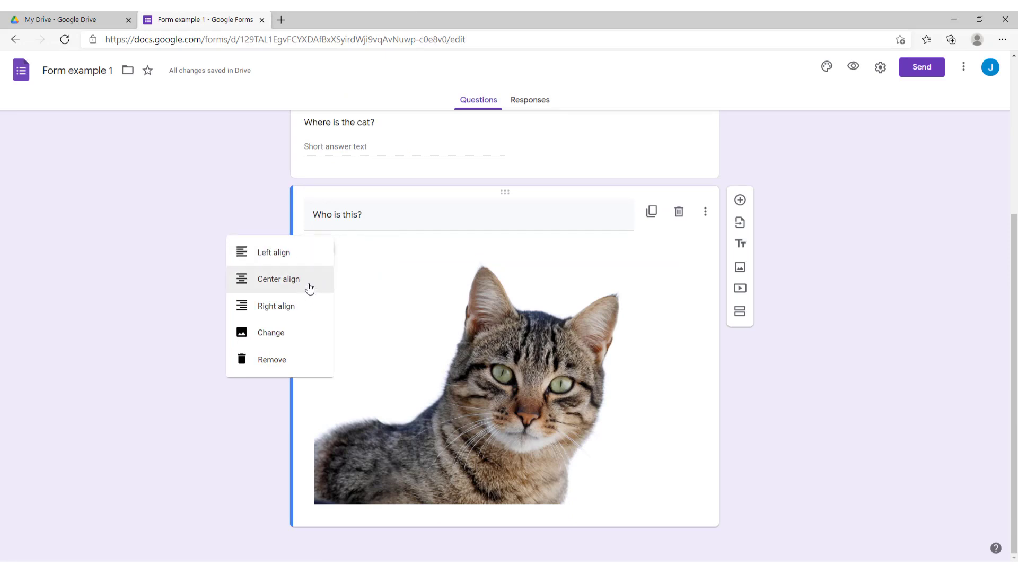
{"action": "left_click", "coordinate": [294, 371]}
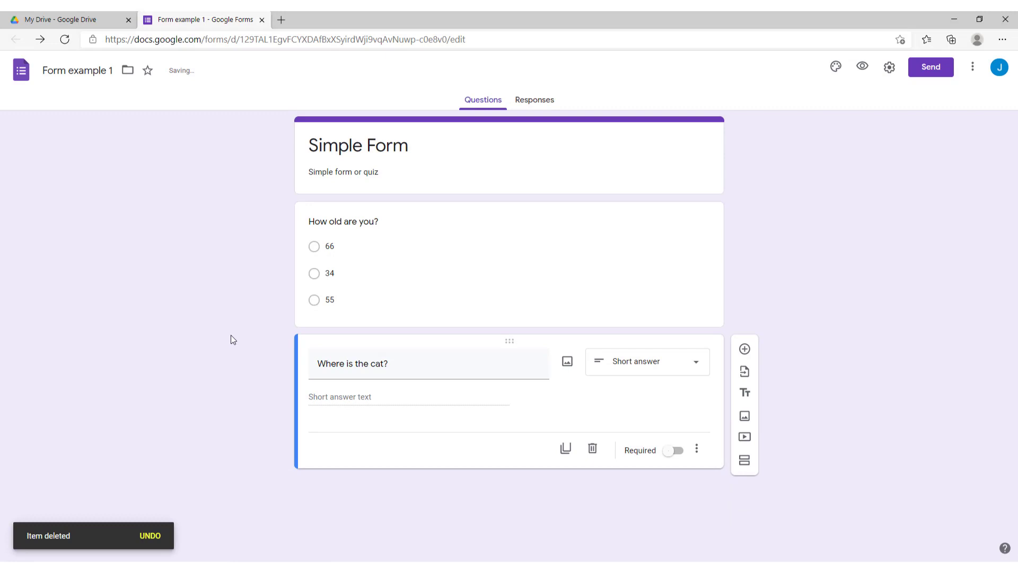
Step: Add a new section below the cat question and check its title and description fields
{"action": "left_click", "coordinate": [745, 461]}
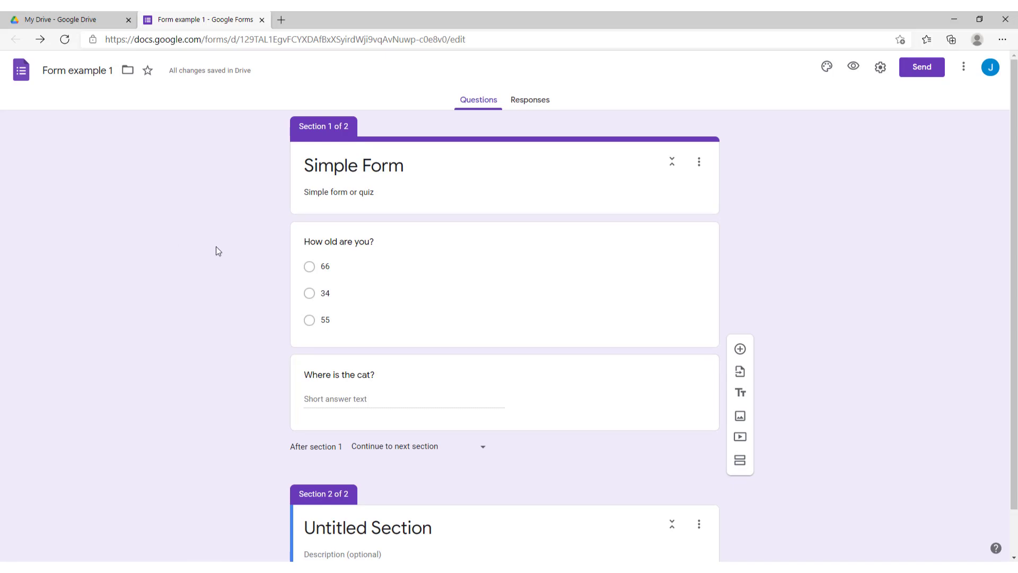
{"action": "scroll", "coordinate": [226, 352], "scroll_direction": "down", "scroll_amount": 1}
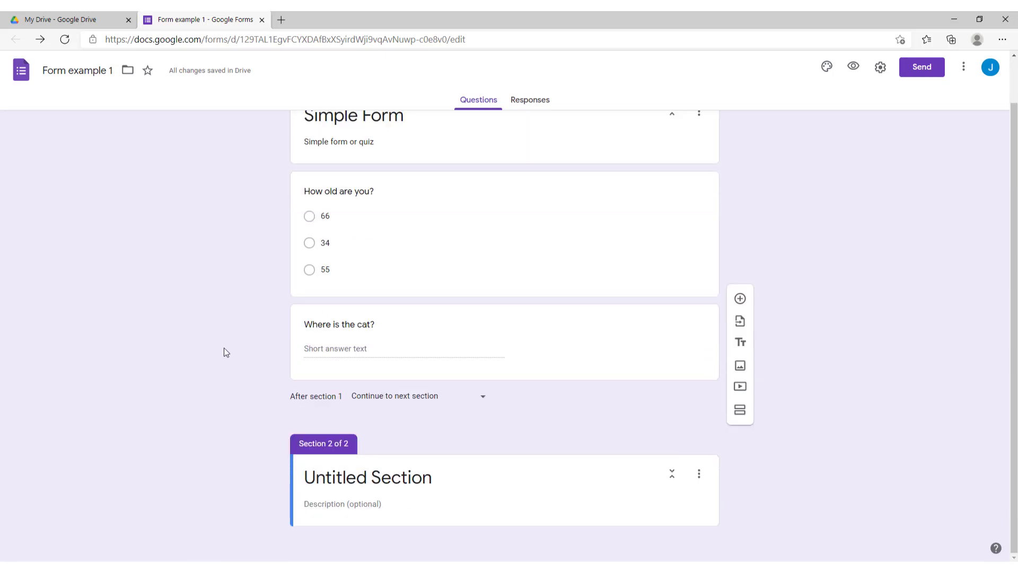
{"action": "left_click", "coordinate": [464, 480]}
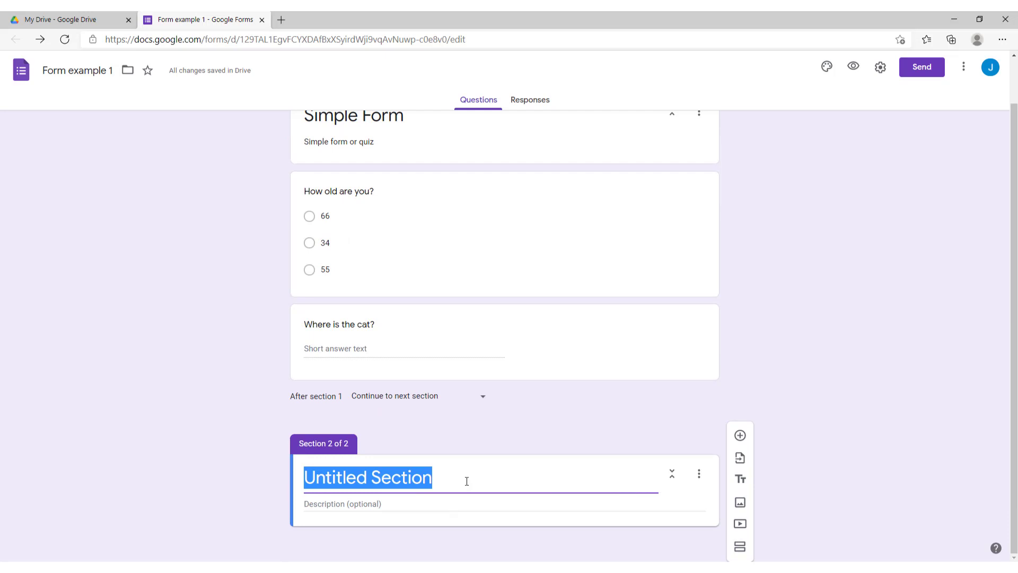
{"action": "left_click", "coordinate": [422, 501]}
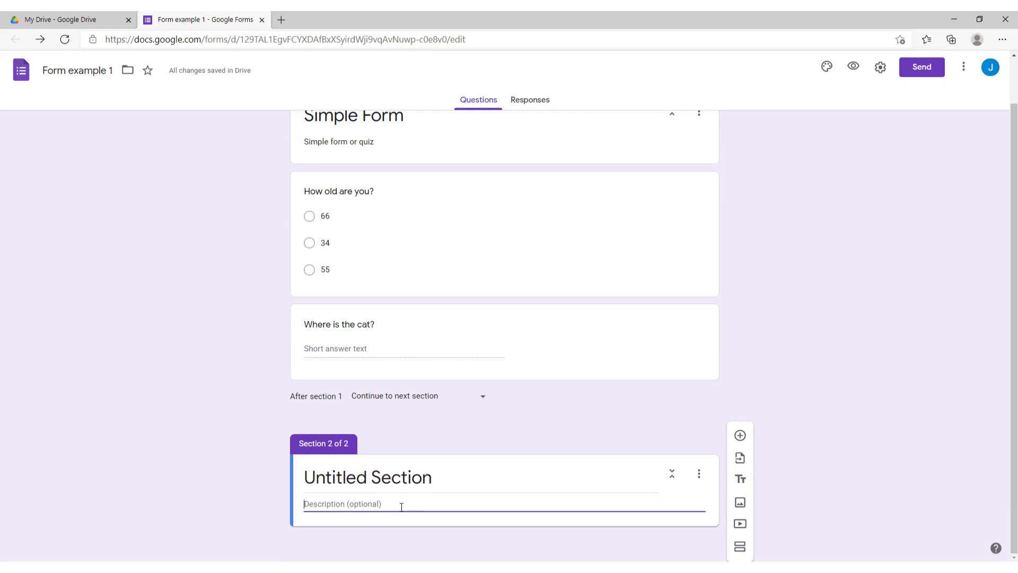
{"action": "left_click", "coordinate": [832, 342]}
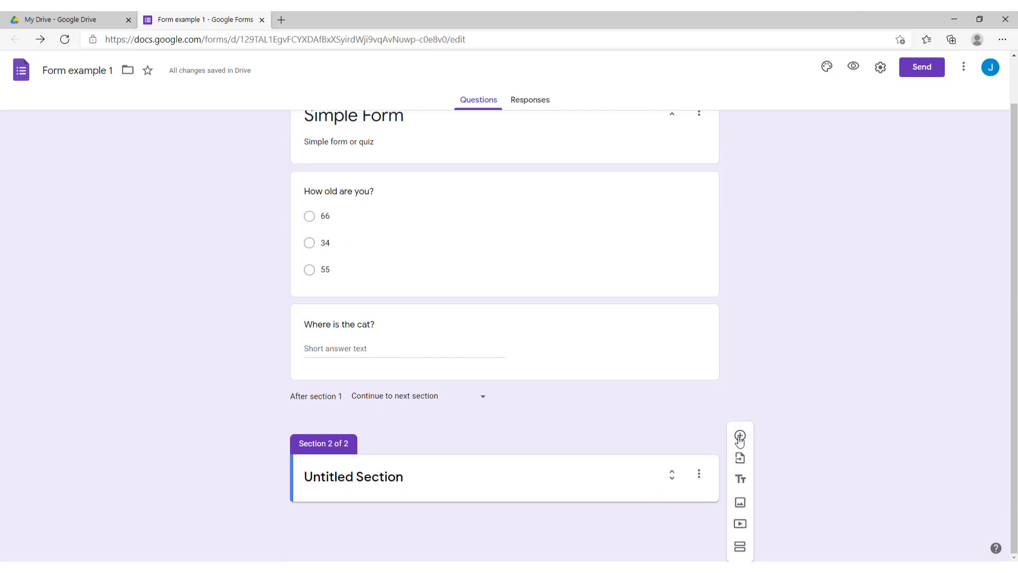
Step: Add a question of type Checkboxes to the second section with the text "Where is the dog?"
{"action": "left_click", "coordinate": [740, 436]}
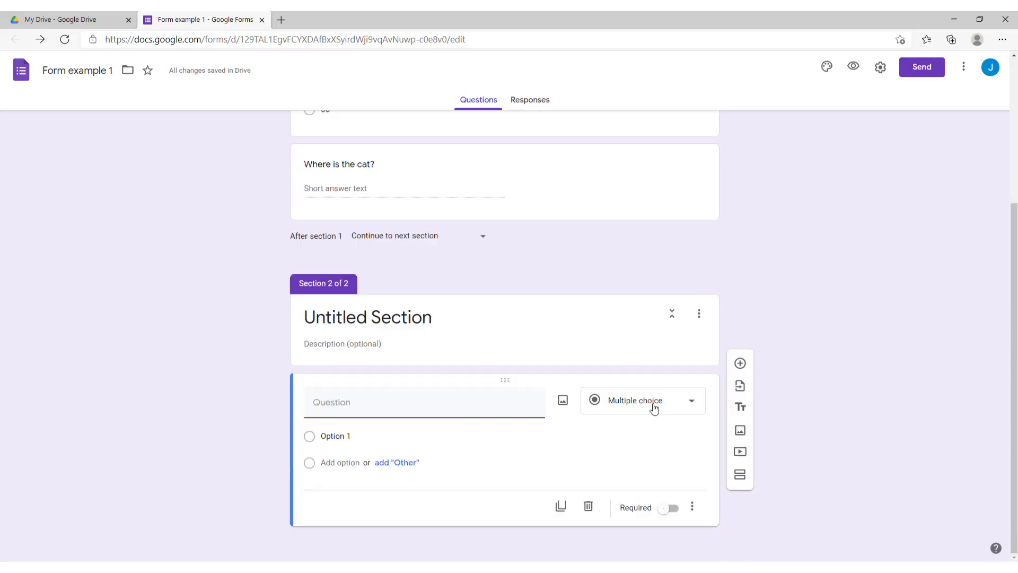
{"action": "left_click", "coordinate": [688, 401]}
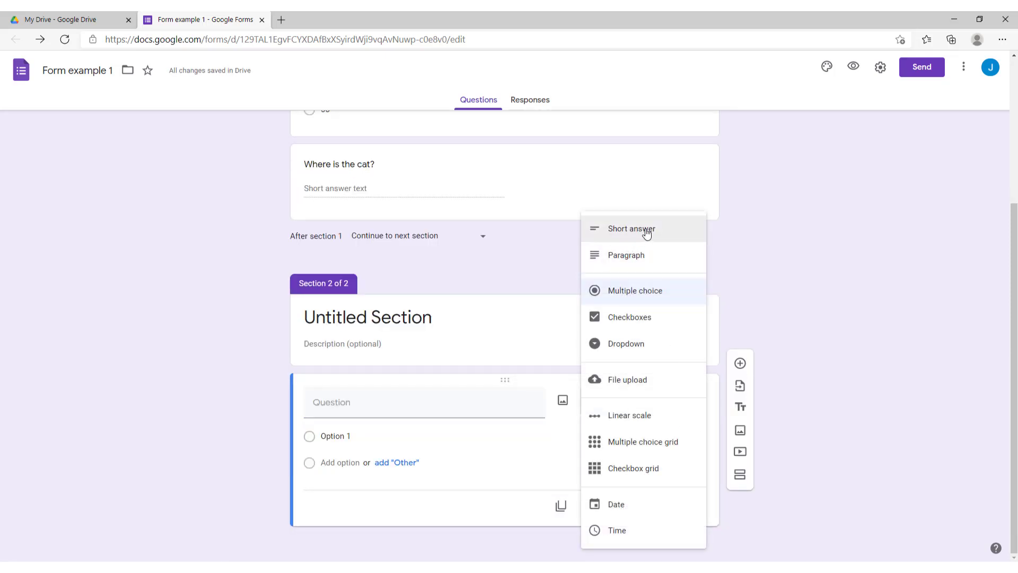
{"action": "left_click", "coordinate": [644, 320]}
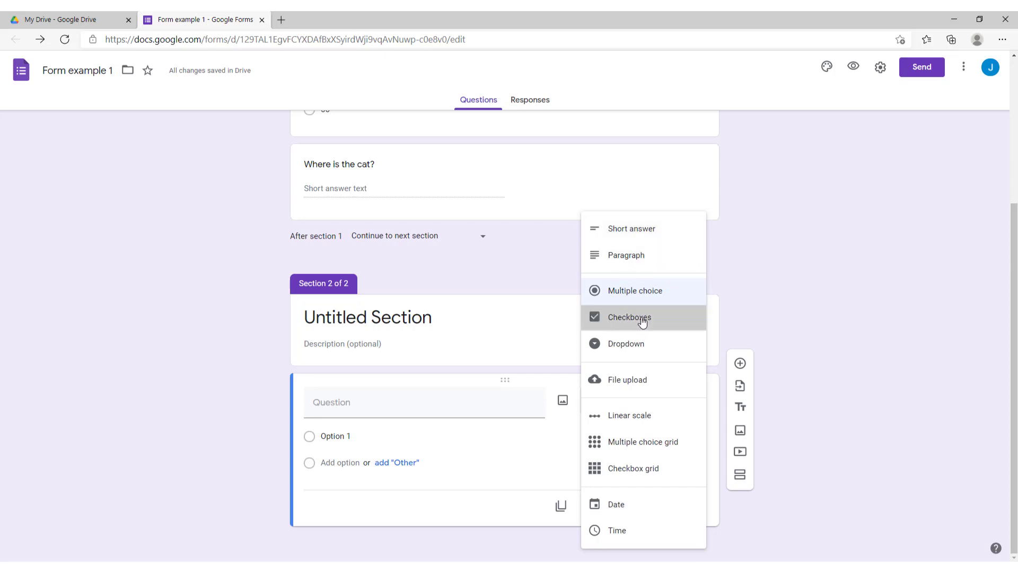
{"action": "left_click", "coordinate": [351, 408]}
{"action": "type", "text": "Where is"}
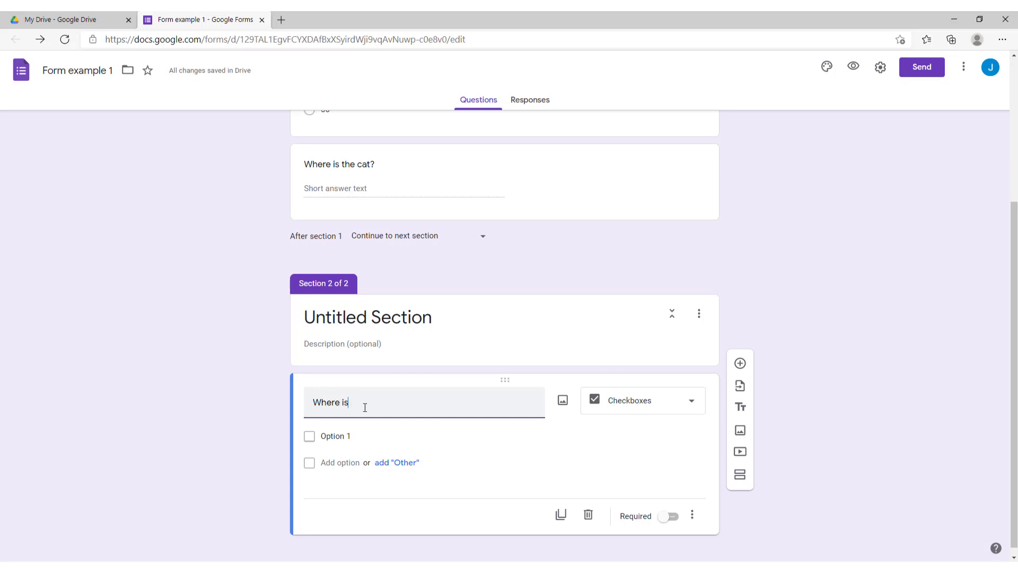
{"action": "type", "text": " the dog?"}
Step: Give the dog question the options "home", "yard" and "in the house"
{"action": "left_click", "coordinate": [355, 435]}
{"action": "type", "text": "home"}
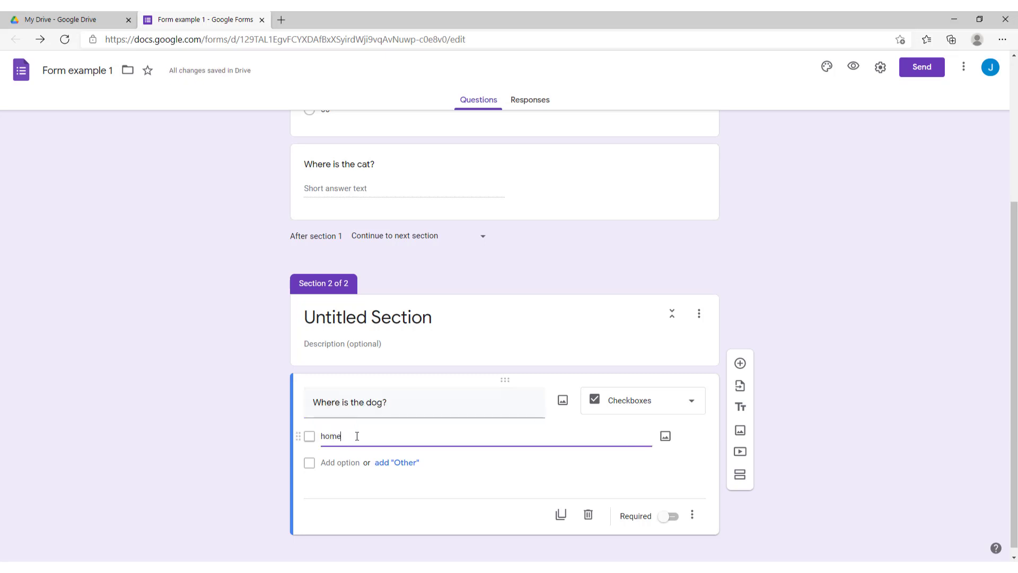
{"action": "key", "text": "Return"}
{"action": "type", "text": "yard"}
{"action": "key", "text": "Return"}
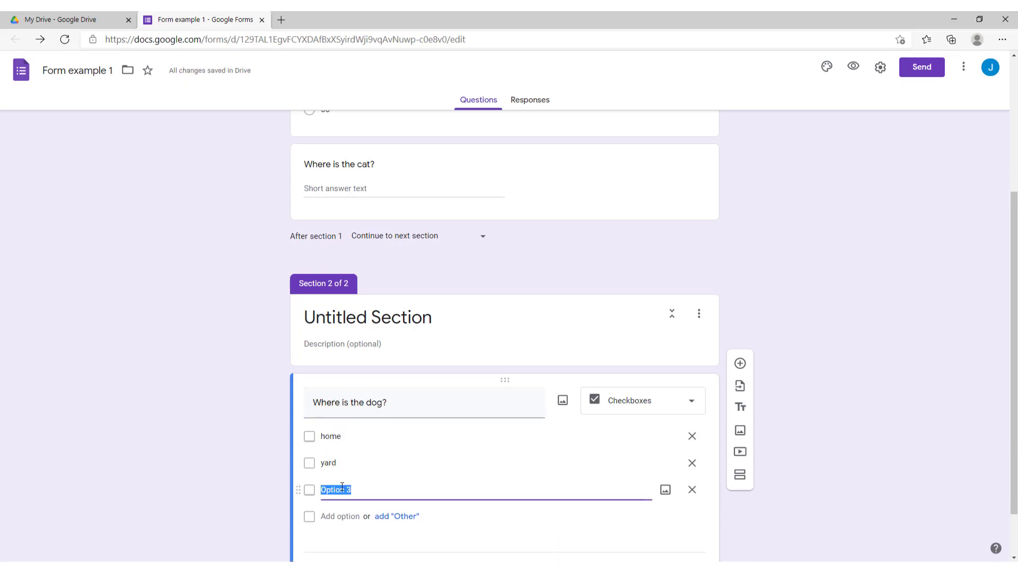
{"action": "type", "text": "in the house"}
Step: Preview the form, continue to the second section, test ticking and unticking the dog question's checkboxes, and return to the editor
{"action": "scroll", "coordinate": [341, 486], "scroll_direction": "down", "scroll_amount": 1}
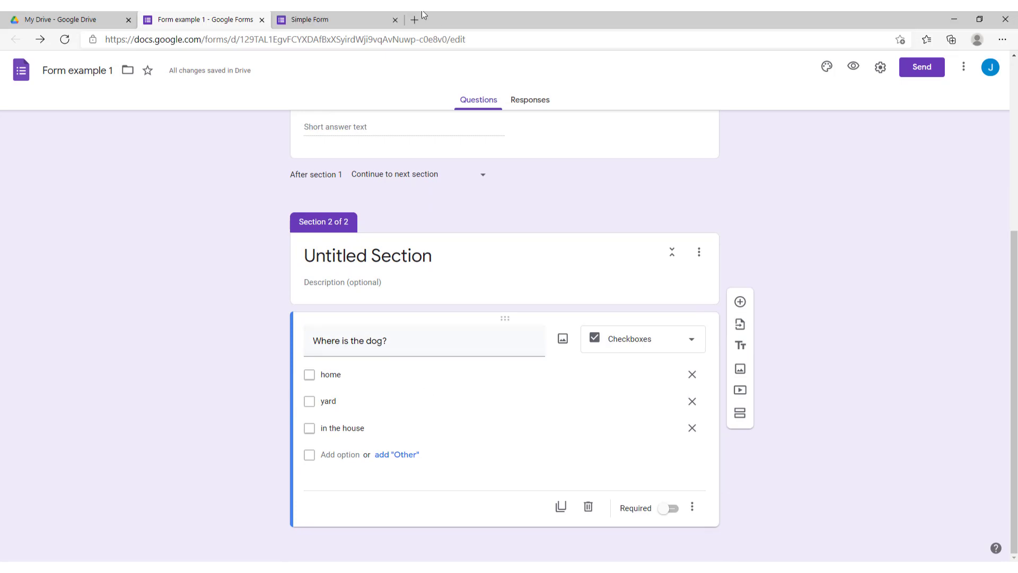
{"action": "left_click", "coordinate": [395, 20]}
{"action": "left_click", "coordinate": [852, 67]}
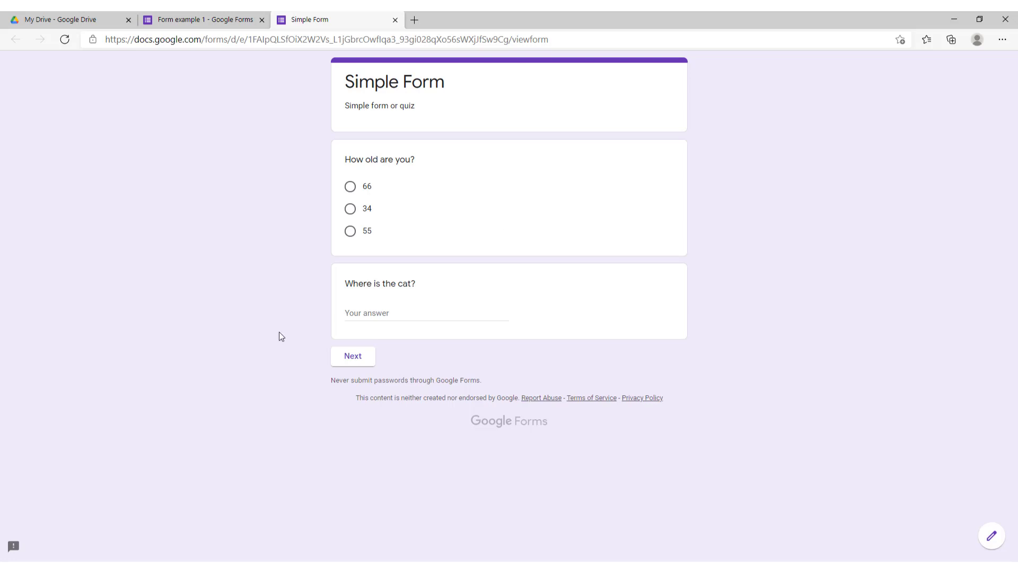
{"action": "left_click", "coordinate": [354, 362]}
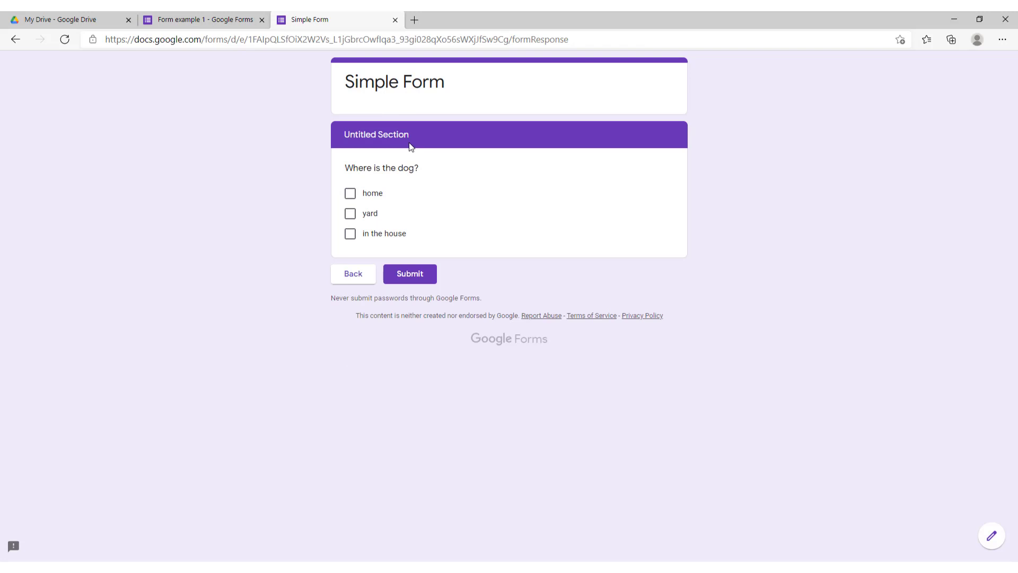
{"action": "left_click", "coordinate": [352, 195]}
{"action": "left_click", "coordinate": [354, 218]}
{"action": "left_click", "coordinate": [352, 234]}
{"action": "left_click", "coordinate": [351, 232]}
{"action": "left_click", "coordinate": [350, 216]}
{"action": "left_click", "coordinate": [353, 196]}
{"action": "left_click", "coordinate": [353, 197]}
{"action": "left_click", "coordinate": [351, 214]}
{"action": "left_click", "coordinate": [395, 19]}
{"action": "left_click", "coordinate": [562, 100]}
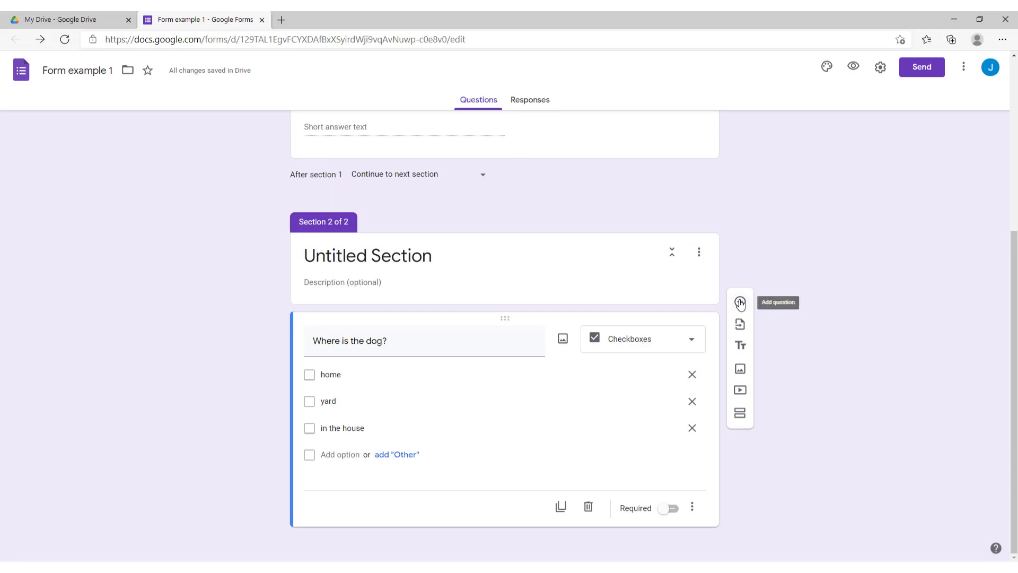
Step: Add a question of type Linear scale below the dog question with the text "Do you like foxes?"
{"action": "left_click", "coordinate": [740, 303]}
{"action": "left_click", "coordinate": [684, 404]}
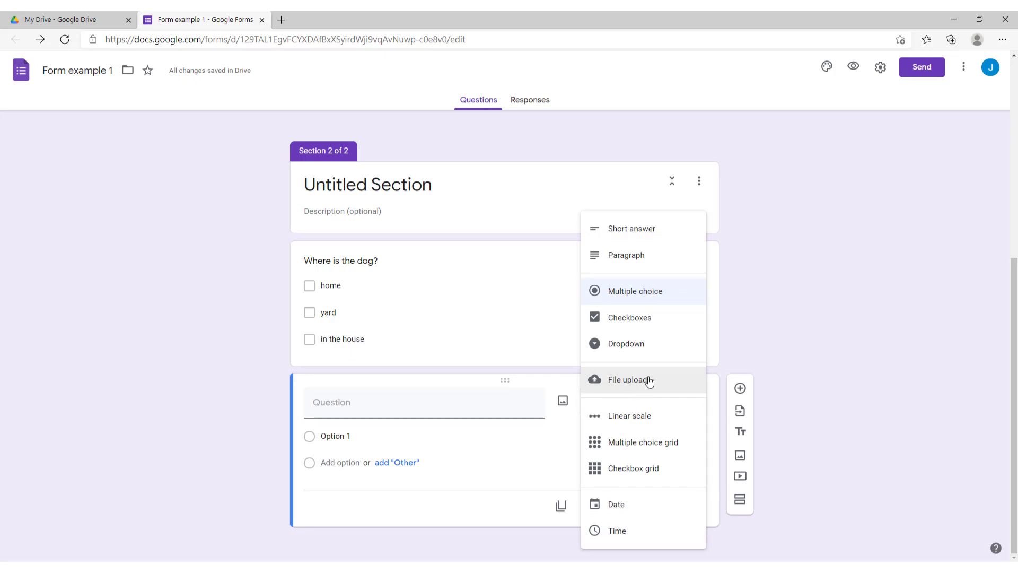
{"action": "left_click", "coordinate": [652, 419]}
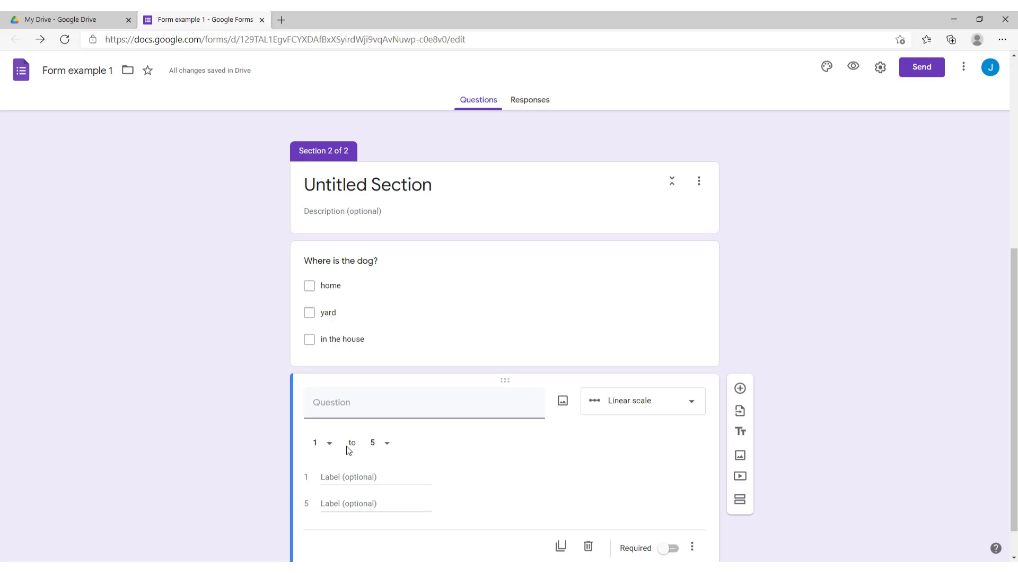
{"action": "left_click", "coordinate": [349, 401]}
{"action": "type", "text": "Do you like foxes?"}
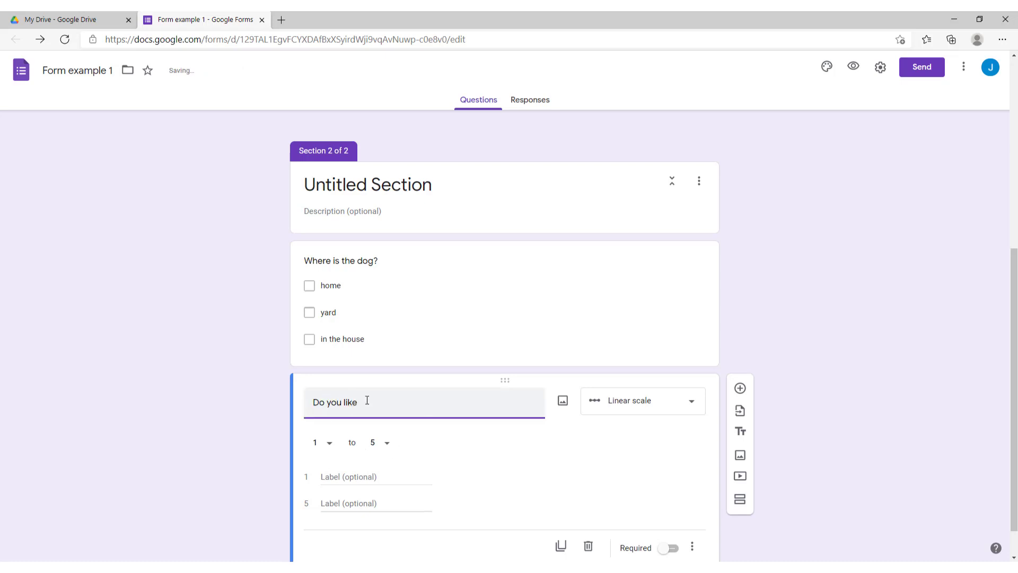
Step: Label value 1 of the foxes scale "not that much" and value 5 "yes, extremely :)"
{"action": "left_click", "coordinate": [382, 476]}
{"action": "type", "text": "very "}
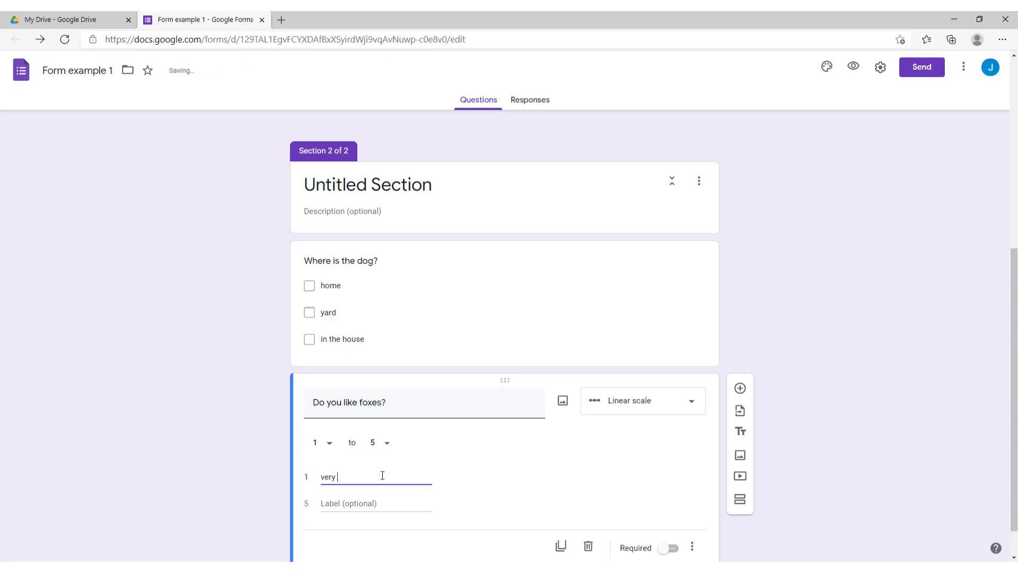
{"action": "type", "text": "much"}
{"action": "double_click", "coordinate": [332, 477]}
{"action": "type", "text": "not that"}
{"action": "left_click", "coordinate": [368, 502]}
{"action": "type", "text": "yes, extremely :)"}
{"action": "left_click", "coordinate": [544, 483]}
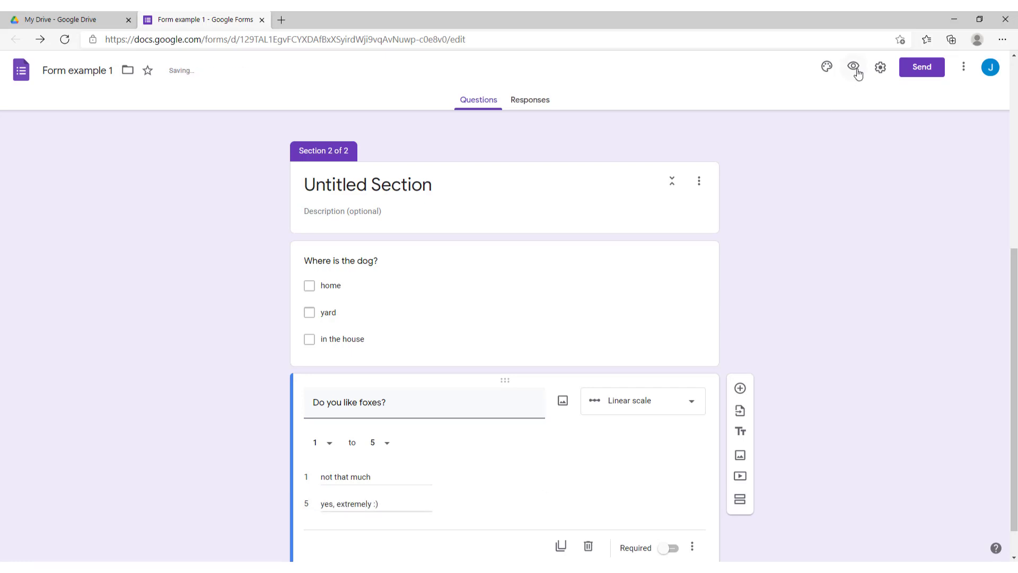
Step: Preview the form's second section, test ratings 4, 5 and 3 on the foxes scale, and return to the editor
{"action": "left_click", "coordinate": [853, 67]}
{"action": "left_click", "coordinate": [352, 356]}
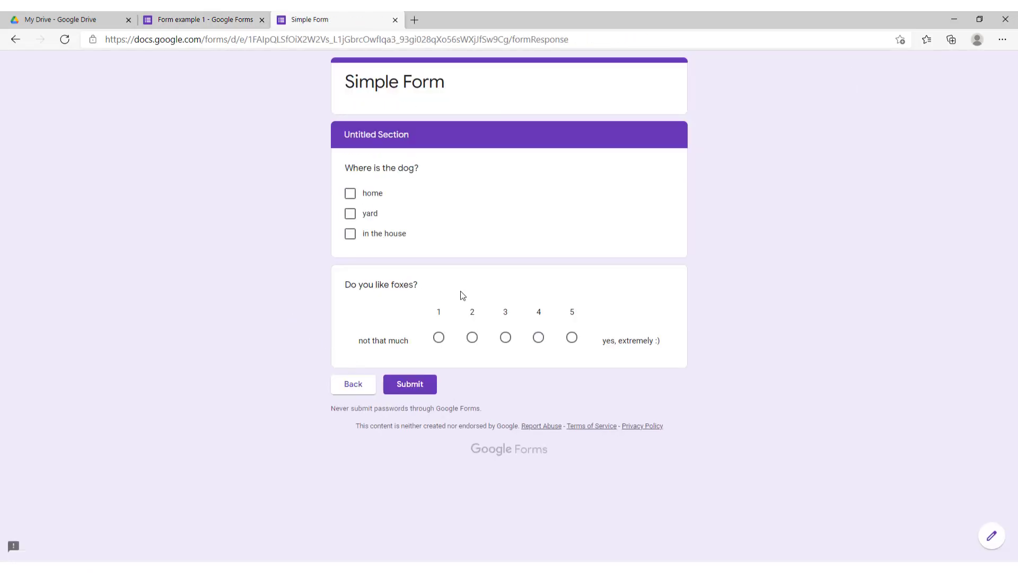
{"action": "left_click", "coordinate": [538, 337]}
{"action": "left_click", "coordinate": [571, 337]}
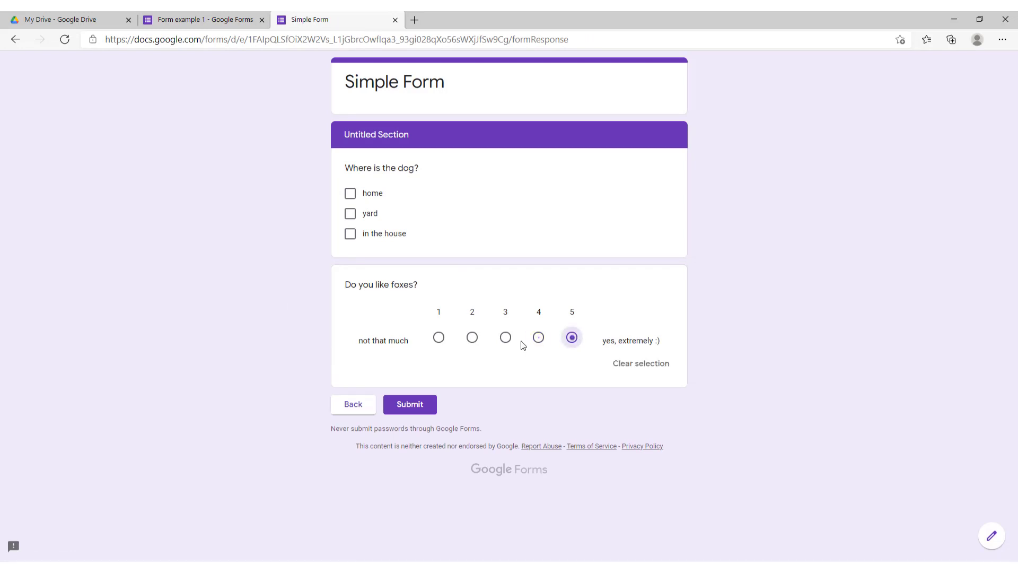
{"action": "left_click", "coordinate": [505, 337]}
{"action": "left_click", "coordinate": [395, 20]}
{"action": "left_click", "coordinate": [569, 99]}
Step: Try the Multiple choice grid, Checkbox grid and Date types on a new question below the foxes scale
{"action": "scroll", "coordinate": [654, 343], "scroll_direction": "down", "scroll_amount": 1}
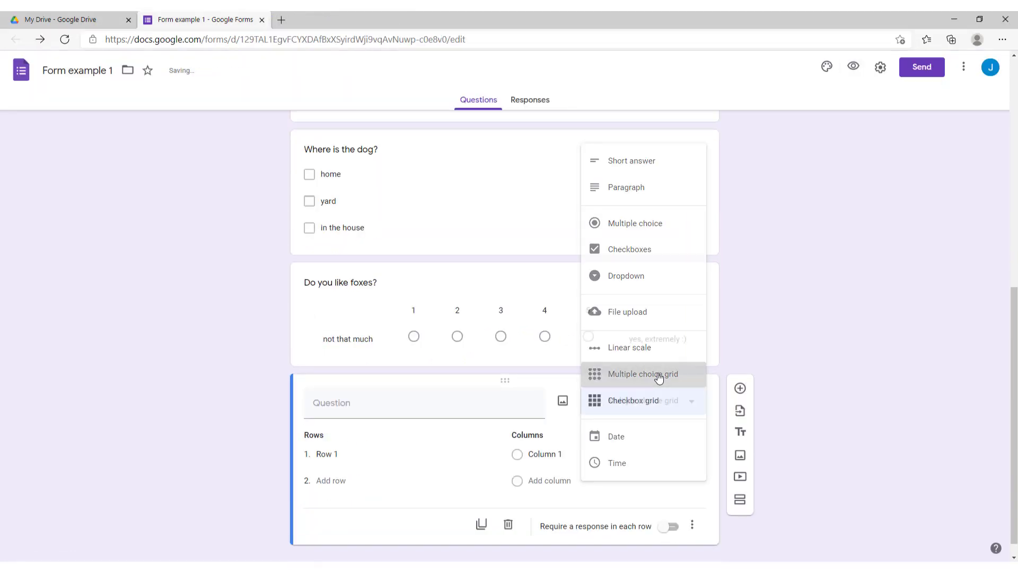
{"action": "left_click", "coordinate": [659, 376]}
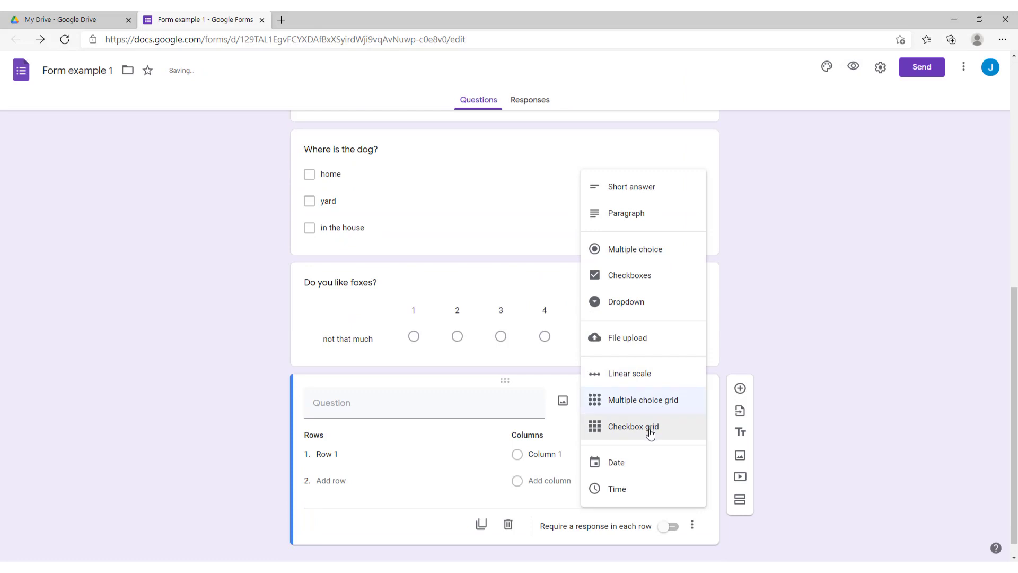
{"action": "left_click", "coordinate": [651, 427]}
{"action": "left_click", "coordinate": [693, 402]}
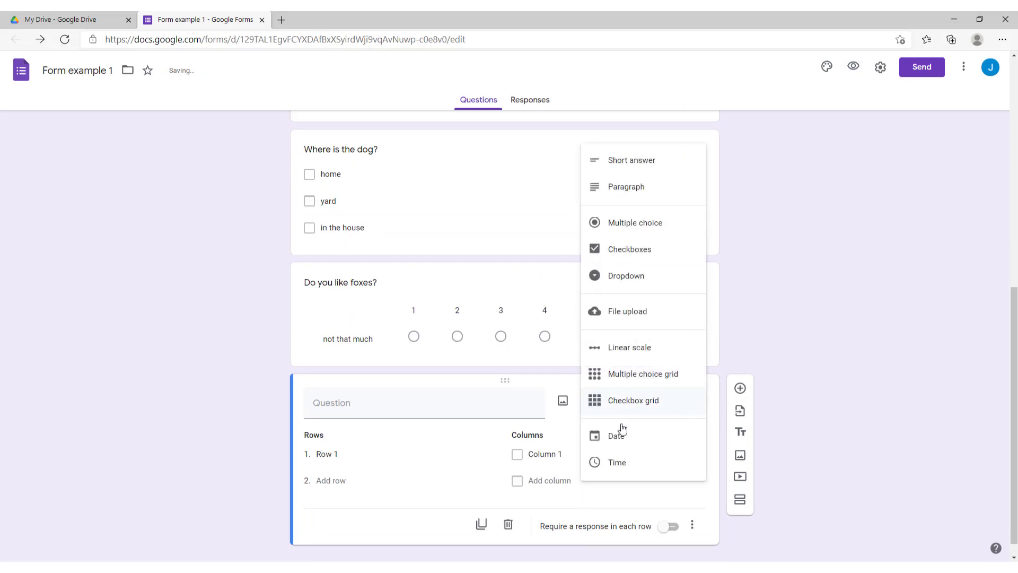
{"action": "left_click", "coordinate": [628, 439]}
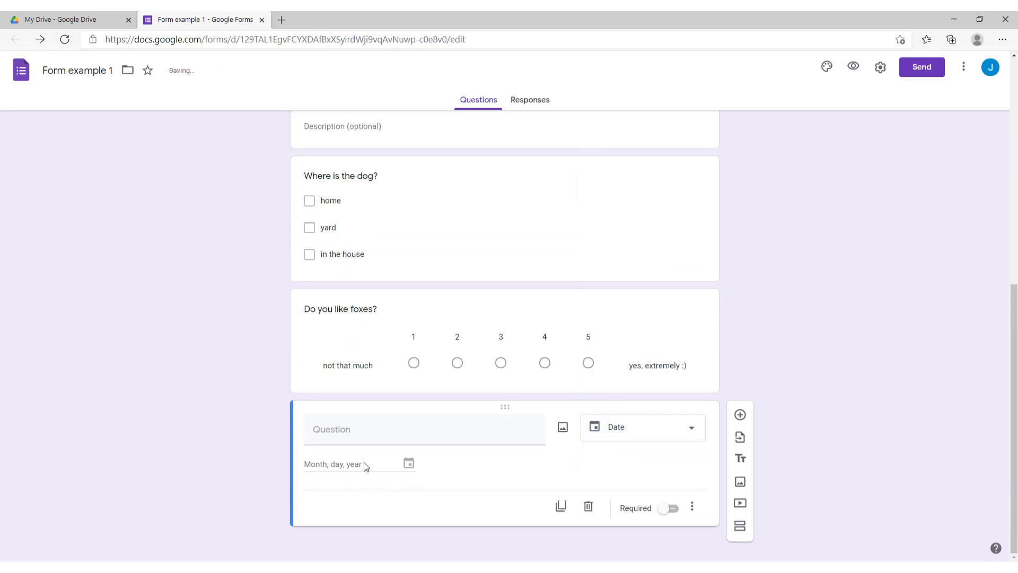
{"action": "left_click", "coordinate": [652, 434]}
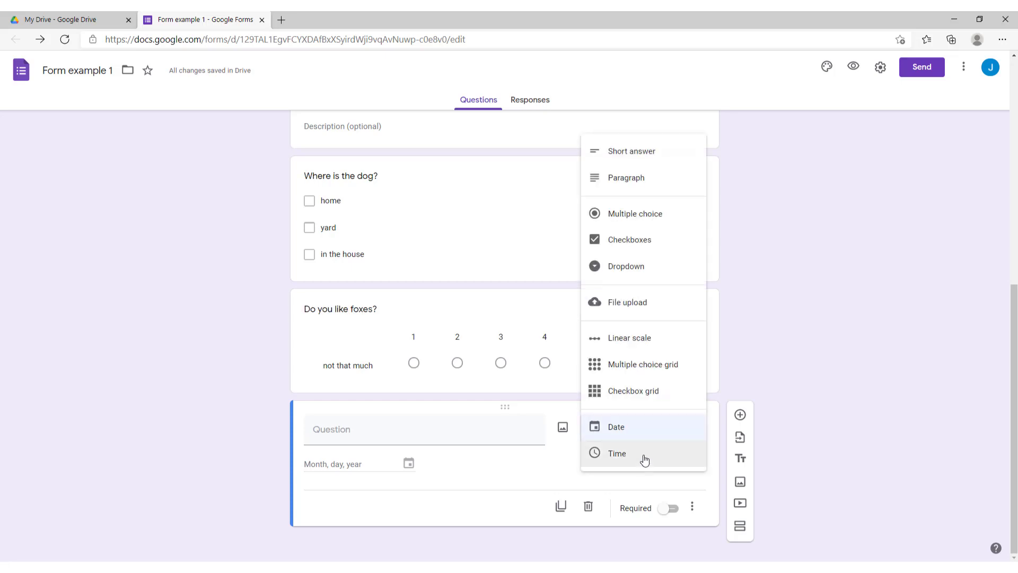
{"action": "left_click", "coordinate": [878, 387]}
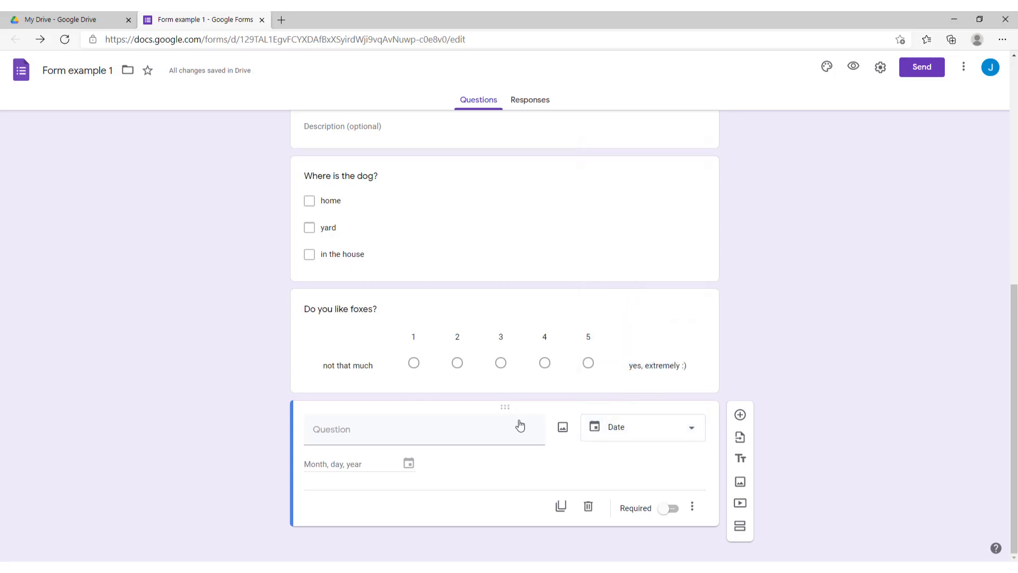
Step: Move the blank date question above the foxes question, then delete it
{"action": "scroll", "coordinate": [519, 434], "scroll_direction": "up", "scroll_amount": 1}
{"action": "scroll", "coordinate": [519, 463], "scroll_direction": "down", "scroll_amount": 1}
{"action": "left_click_drag", "start_coordinate": [503, 409], "coordinate": [486, 305]}
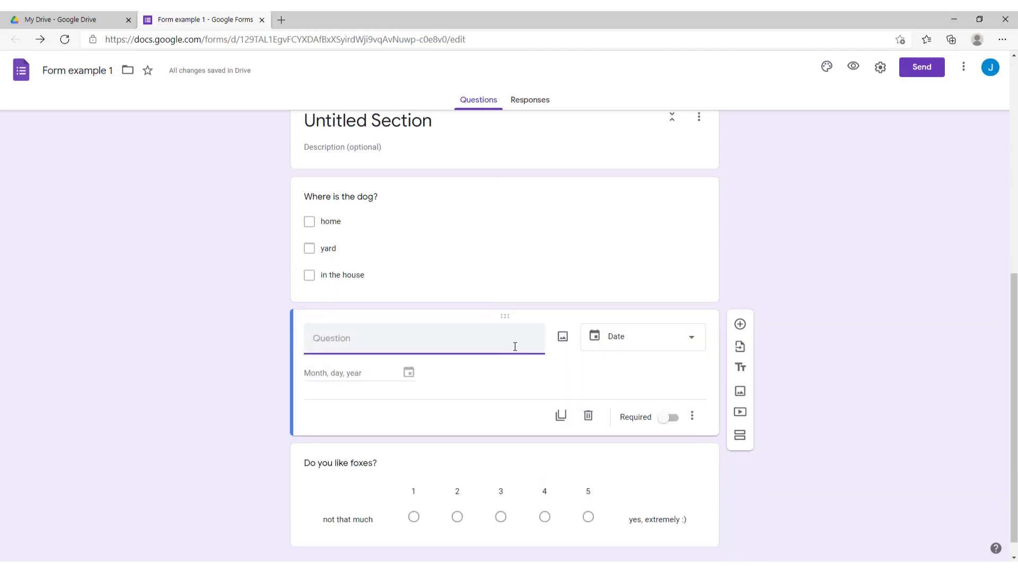
{"action": "left_click", "coordinate": [588, 415]}
{"action": "scroll", "coordinate": [815, 272], "scroll_direction": "up", "scroll_amount": 7}
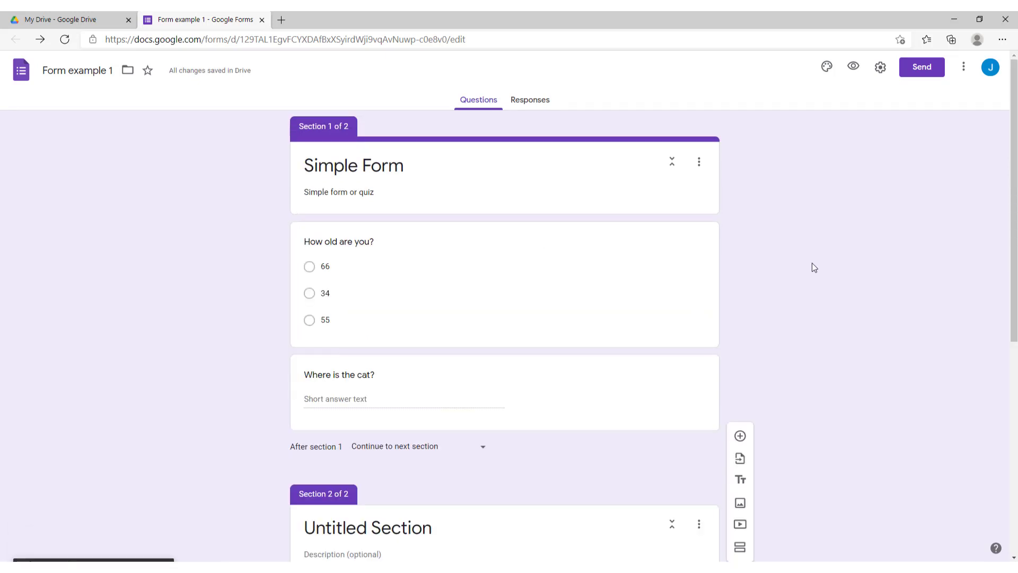
Step: Show the form's responses and turn on email notifications for new responses
{"action": "left_click", "coordinate": [534, 106]}
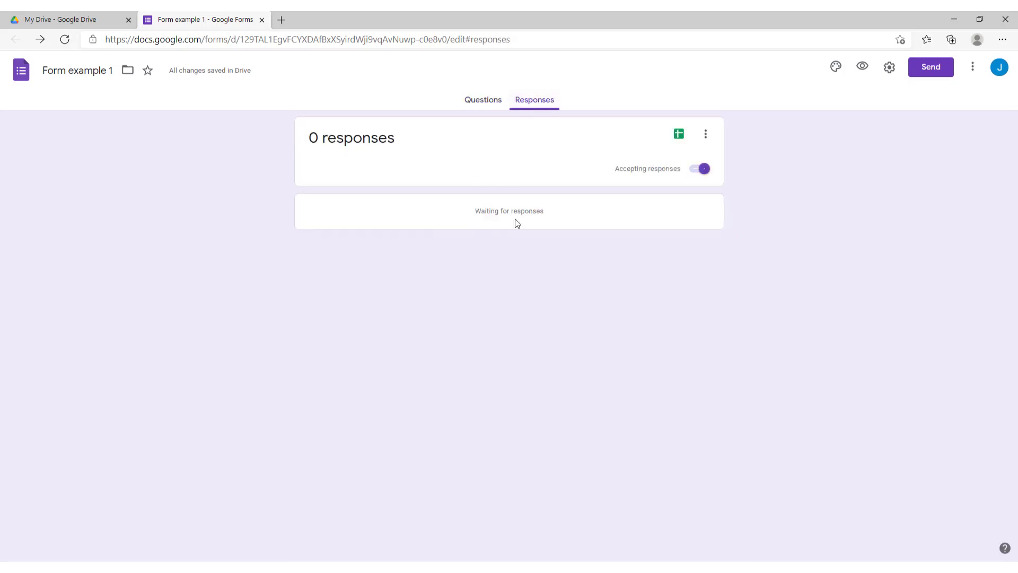
{"action": "left_click_drag", "start_coordinate": [465, 218], "coordinate": [559, 216]}
{"action": "left_click", "coordinate": [553, 213]}
{"action": "left_click", "coordinate": [709, 138]}
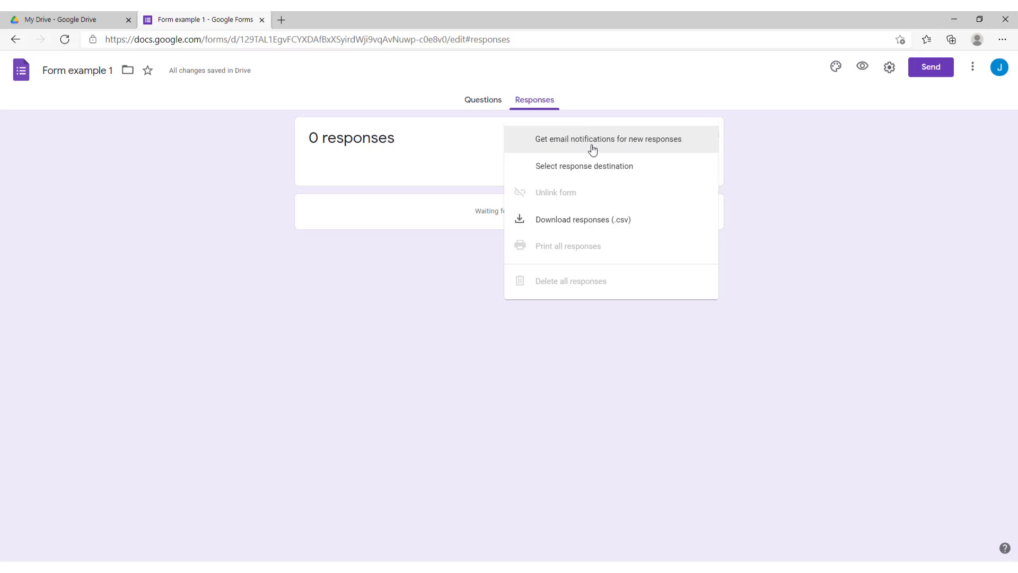
{"action": "left_click", "coordinate": [648, 146]}
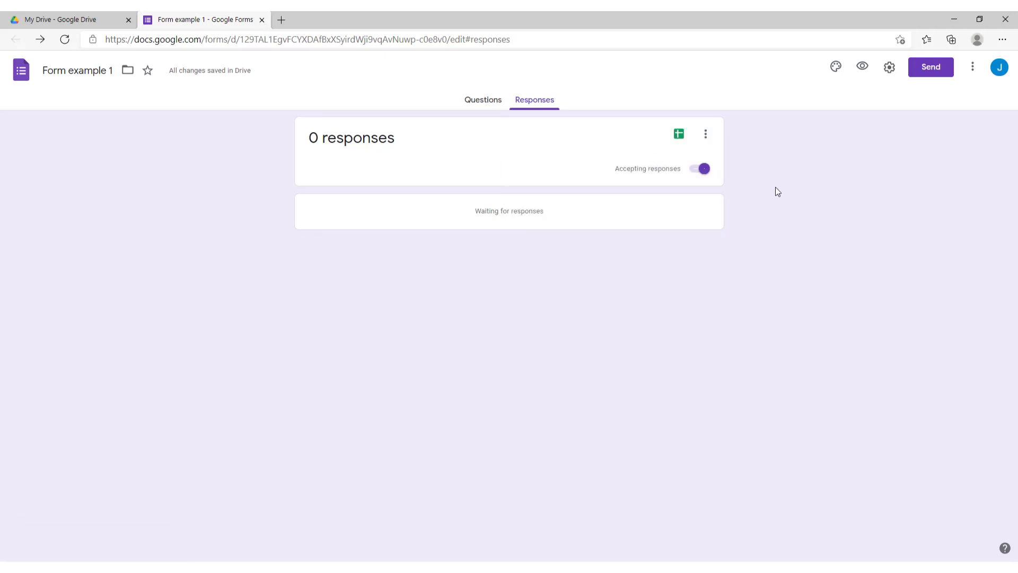
Step: Set the response destination to a new spreadsheet named "Form example 1 (Responses)"
{"action": "left_click", "coordinate": [705, 135]}
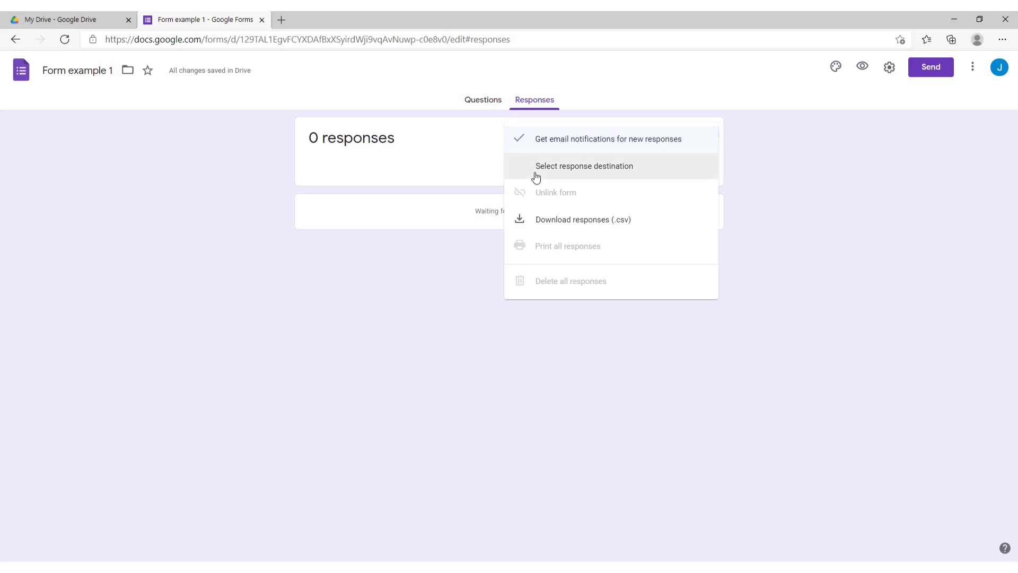
{"action": "left_click", "coordinate": [615, 171]}
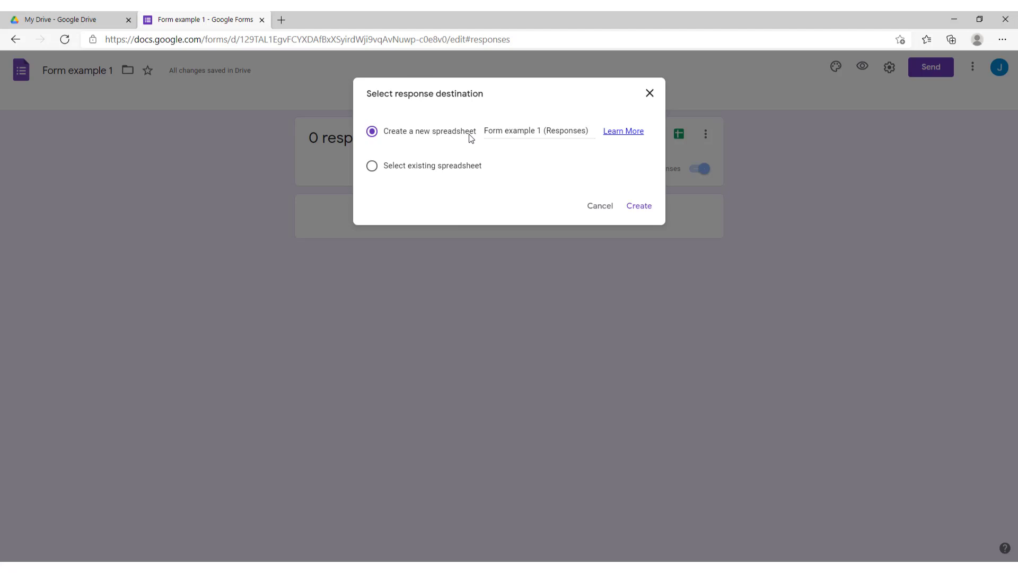
{"action": "left_click", "coordinate": [502, 130]}
{"action": "left_click", "coordinate": [638, 208]}
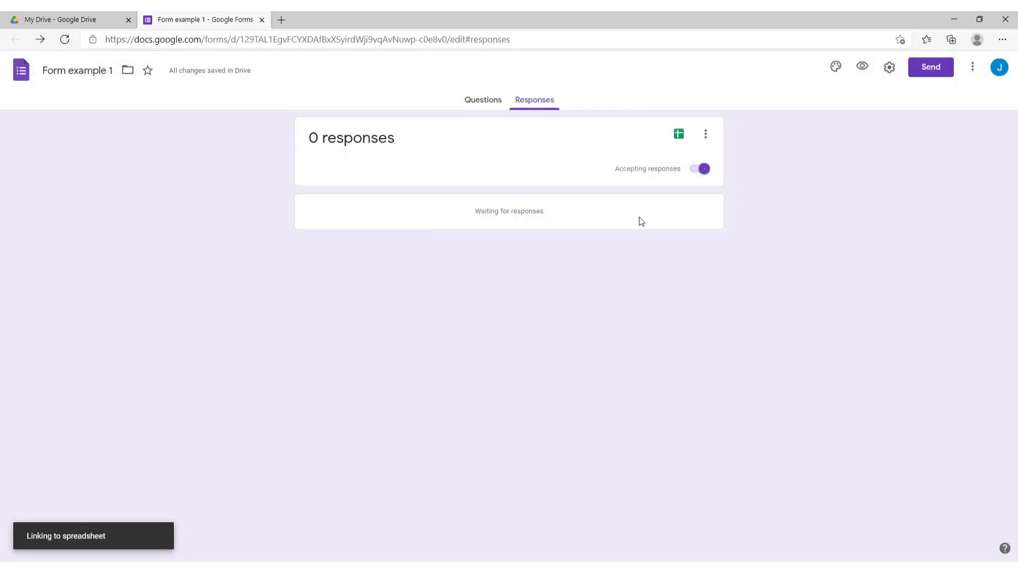
Step: Open the "Form example 1 (Responses)" spreadsheet from Google Drive and examine the question headings in row 1
{"action": "left_click", "coordinate": [54, 21]}
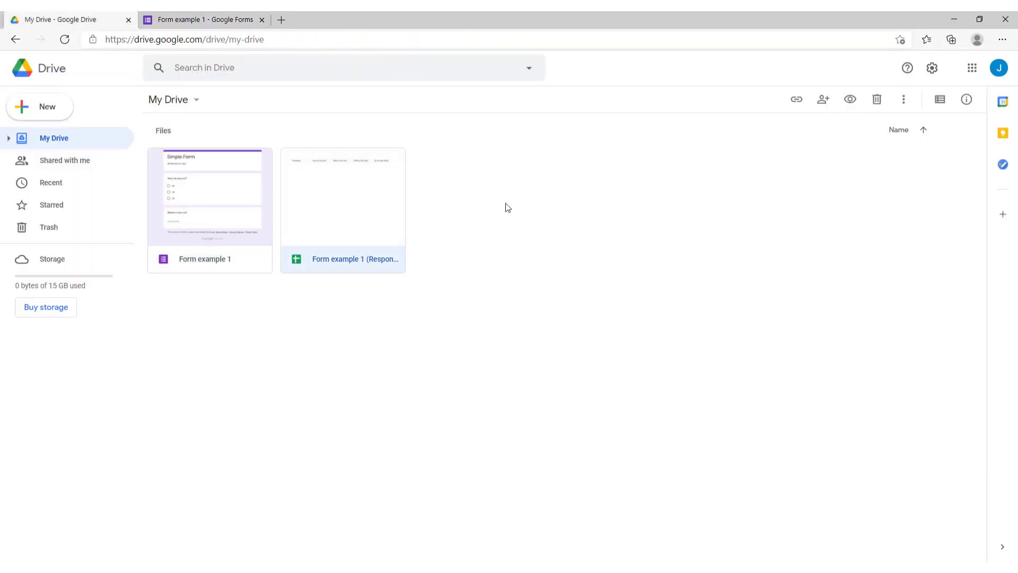
{"action": "double_click", "coordinate": [339, 209]}
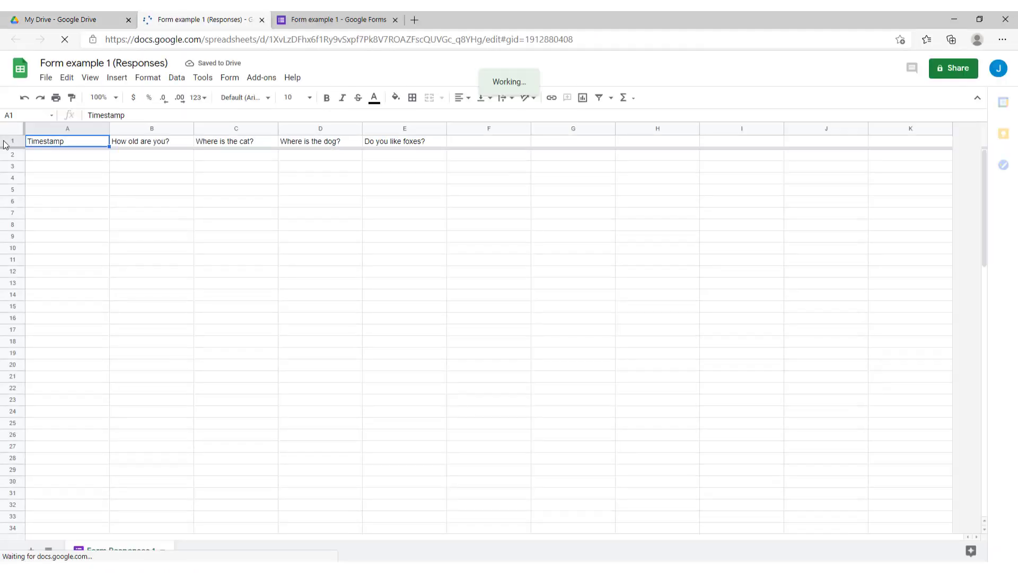
{"action": "left_click", "coordinate": [151, 145]}
{"action": "left_click", "coordinate": [233, 142]}
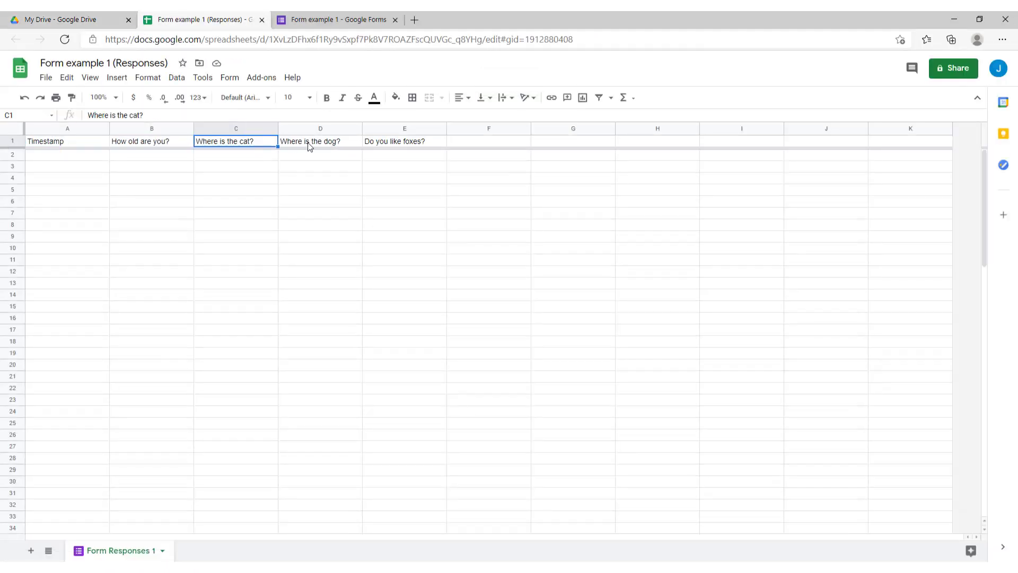
{"action": "left_click", "coordinate": [313, 142]}
{"action": "left_click", "coordinate": [375, 143]}
Step: Switch back to Google Forms, return to the form's questions and set the theme color to Blue #4285f4
{"action": "left_click", "coordinate": [348, 19]}
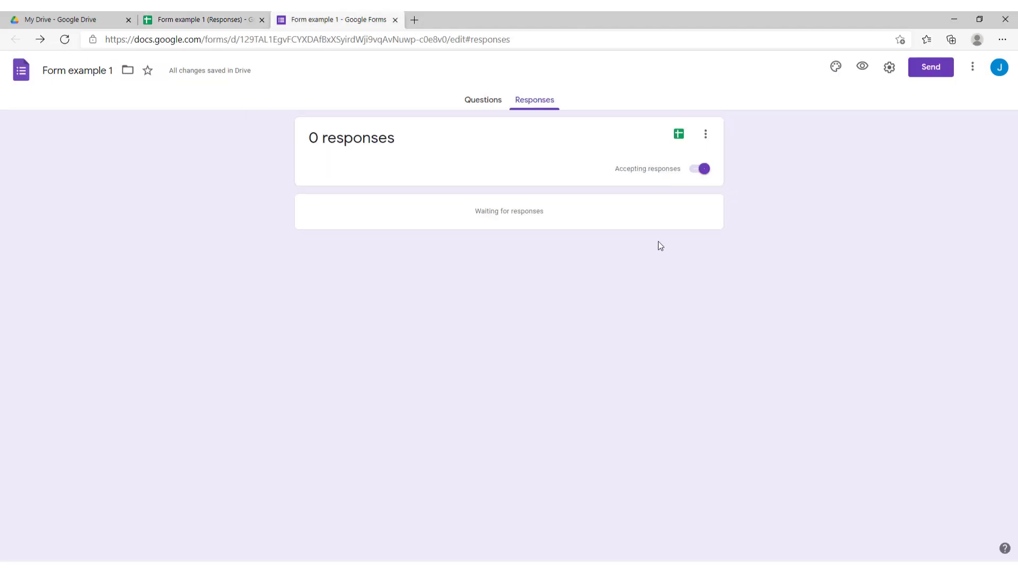
{"action": "left_click", "coordinate": [706, 134]}
{"action": "left_click", "coordinate": [796, 161]}
{"action": "left_click", "coordinate": [483, 99]}
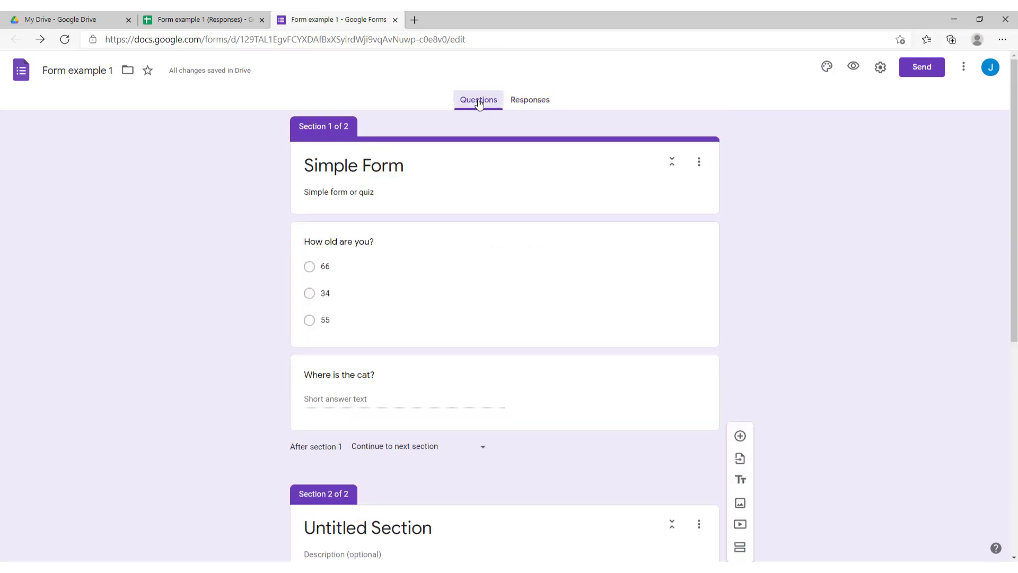
{"action": "left_click", "coordinate": [827, 68]}
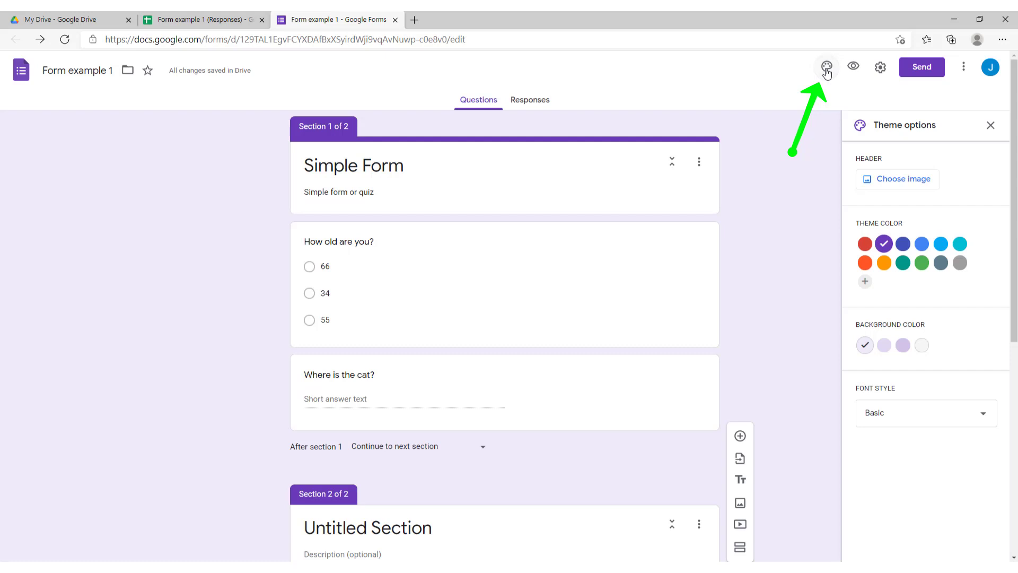
{"action": "left_click", "coordinate": [921, 244]}
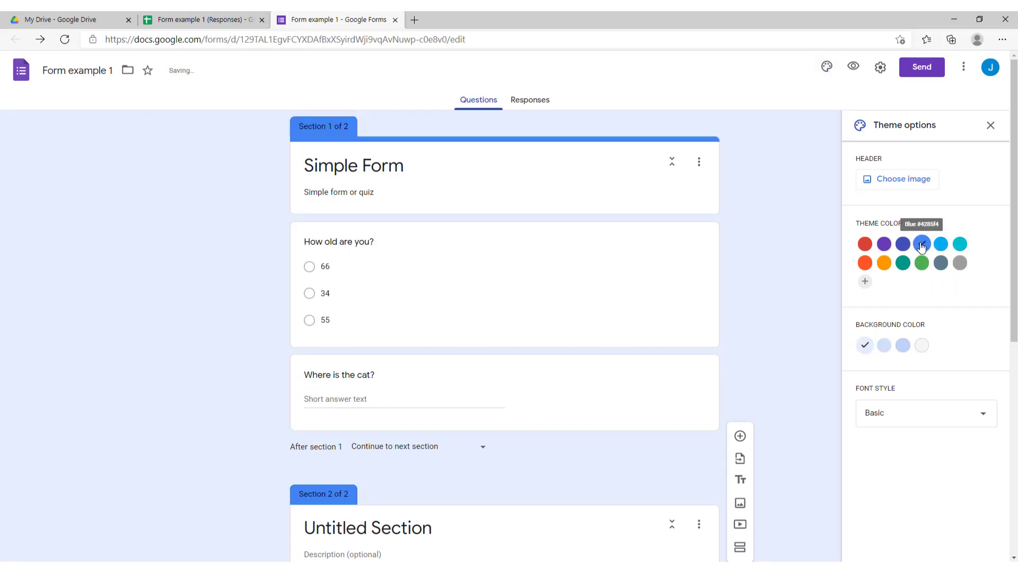
Step: Insert the yellow speech-bubble and camera pattern from the Other theme category as the form's header image
{"action": "left_click", "coordinate": [896, 177]}
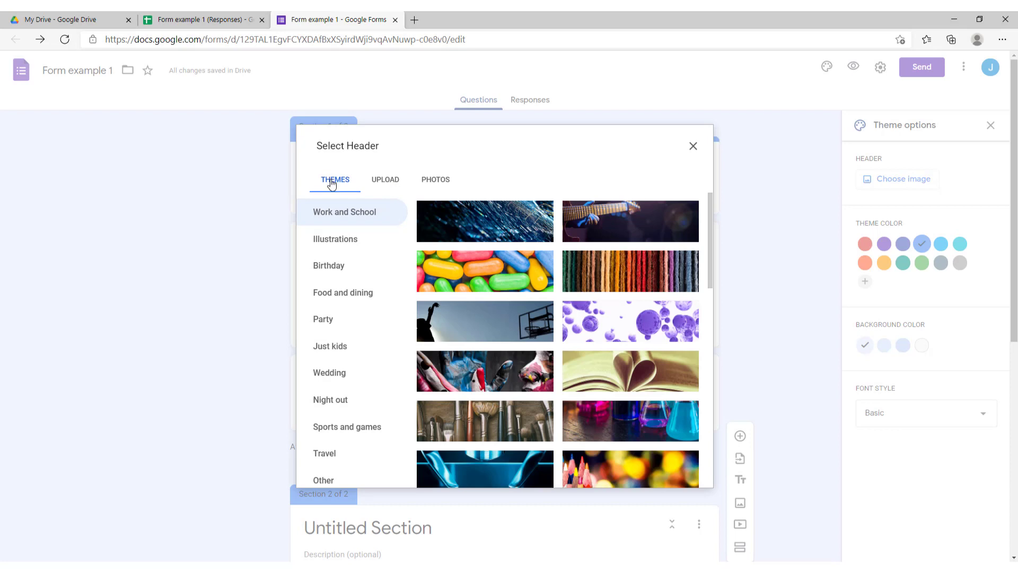
{"action": "left_click", "coordinate": [386, 180]}
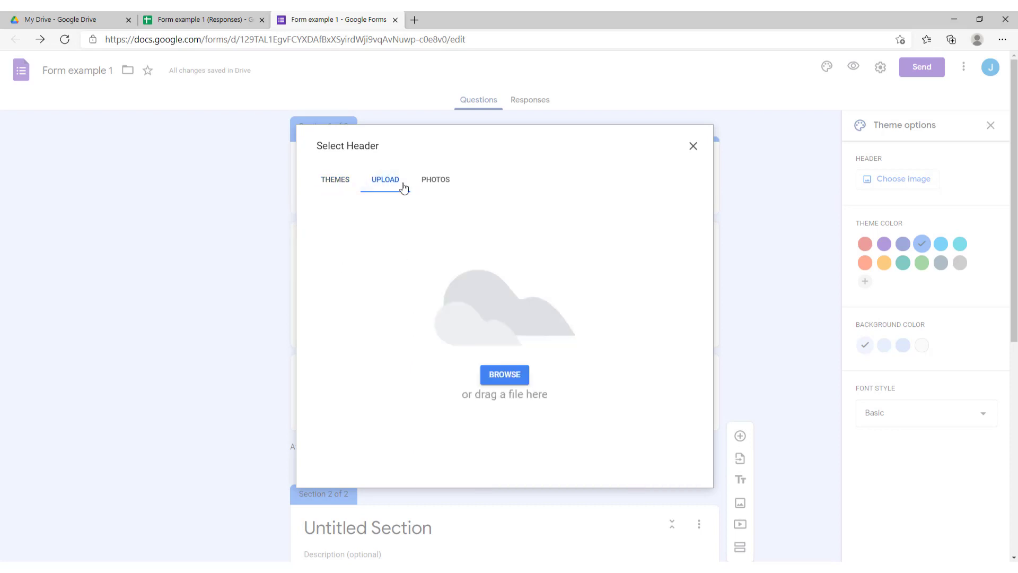
{"action": "left_click", "coordinate": [337, 187]}
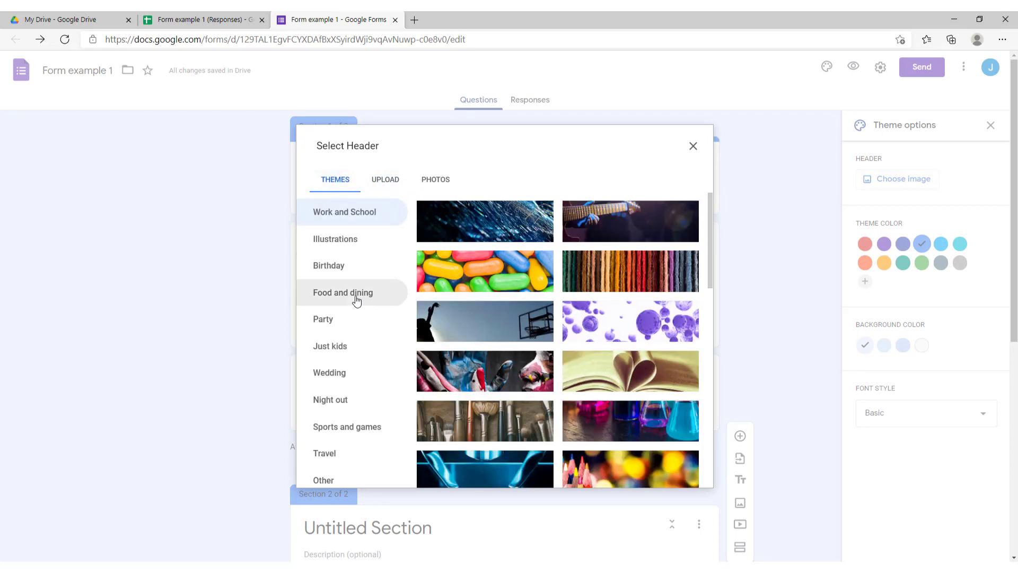
{"action": "scroll", "coordinate": [438, 302], "scroll_direction": "down", "scroll_amount": 15}
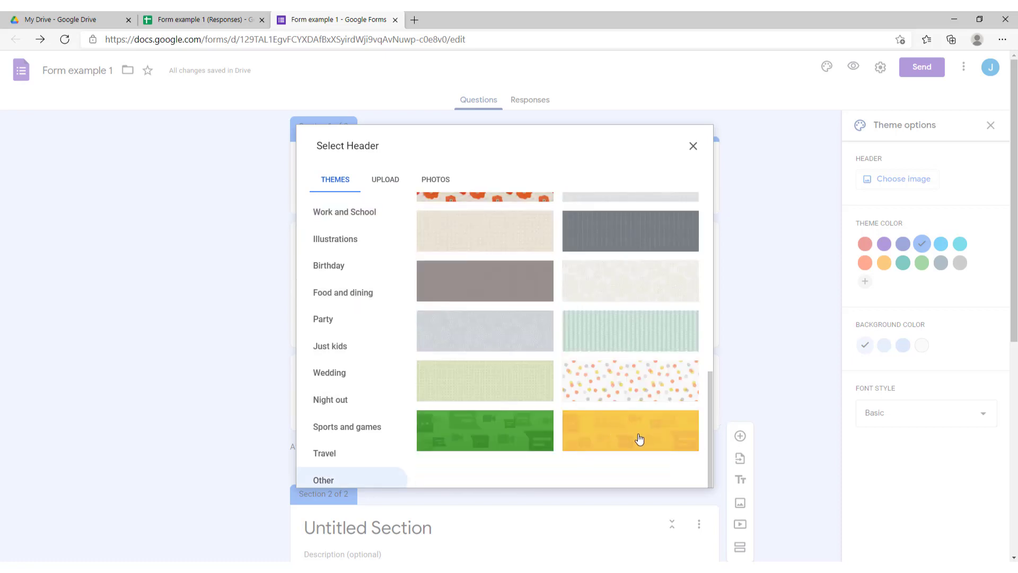
{"action": "left_click", "coordinate": [612, 410]}
{"action": "left_click", "coordinate": [682, 474]}
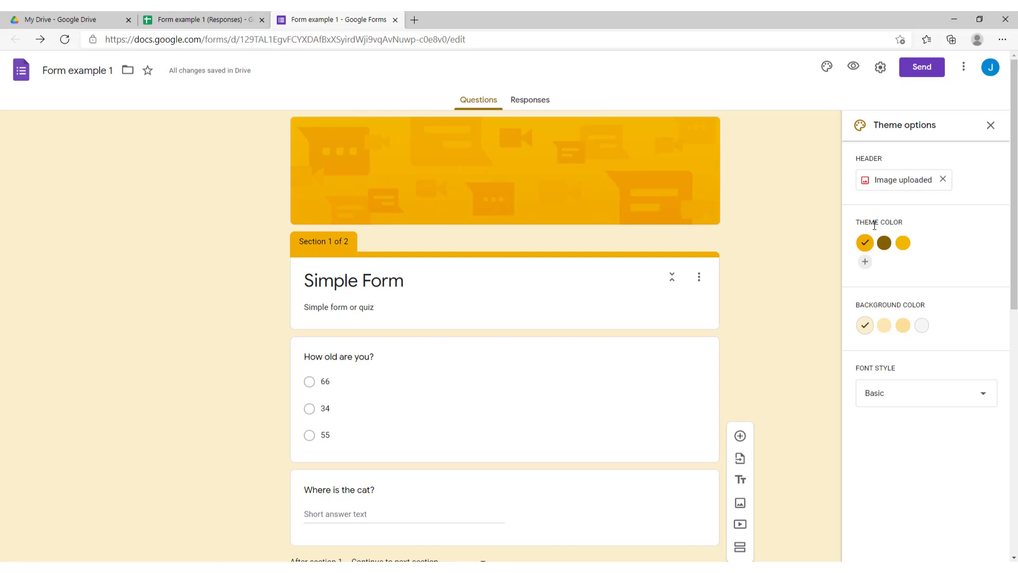
Step: Try the Decorative, Formal and Playful font styles, restore Basic, and close the theme options
{"action": "left_click", "coordinate": [984, 398]}
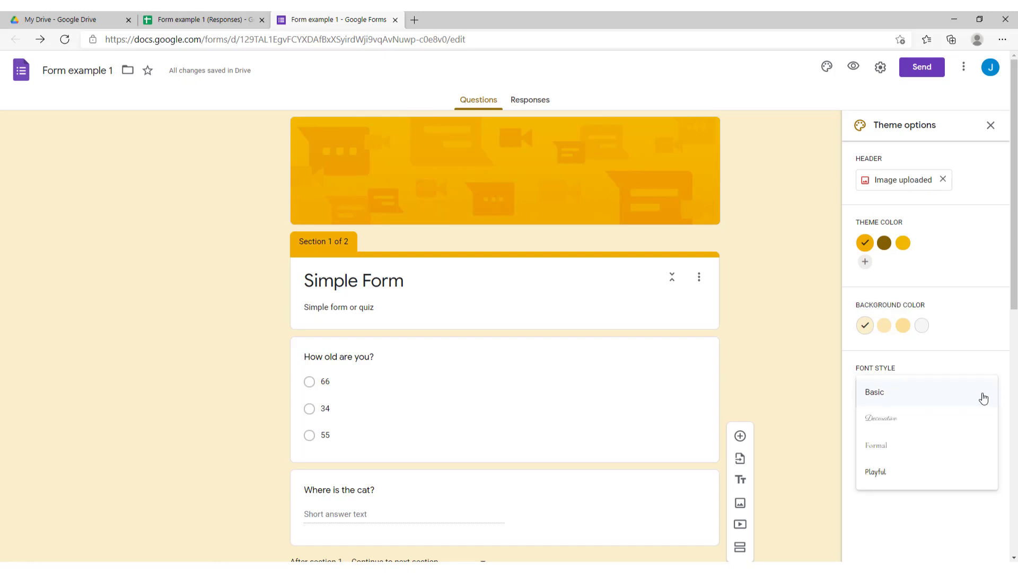
{"action": "left_click", "coordinate": [877, 394]}
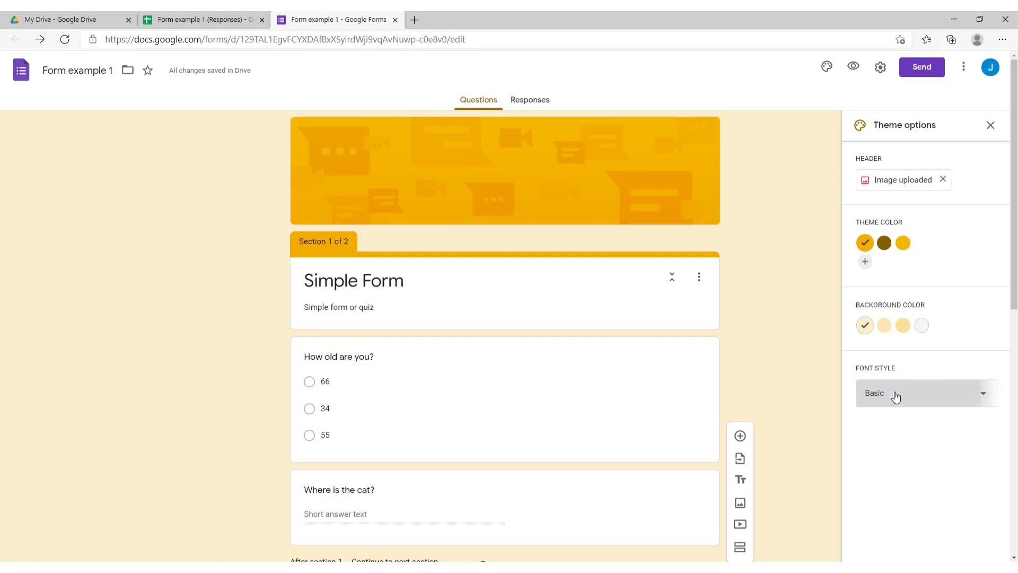
{"action": "left_click", "coordinate": [896, 397]}
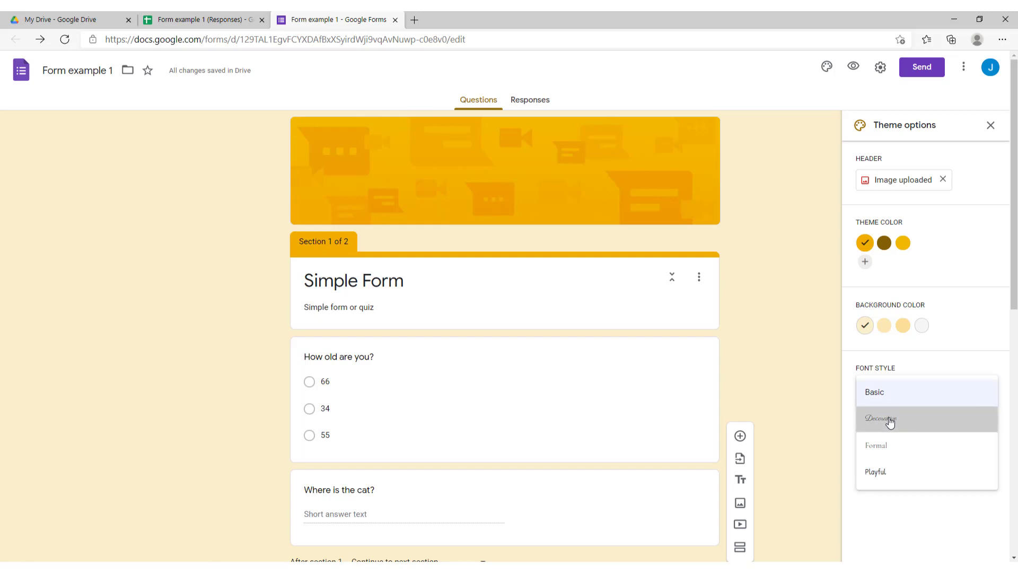
{"action": "left_click", "coordinate": [890, 423]}
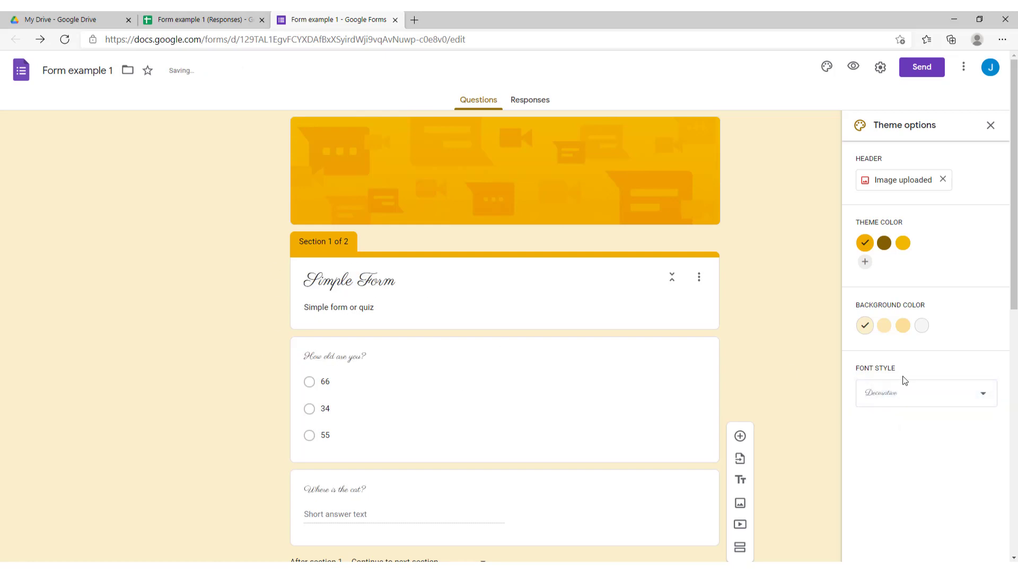
{"action": "left_click", "coordinate": [900, 391]}
{"action": "left_click", "coordinate": [883, 423]}
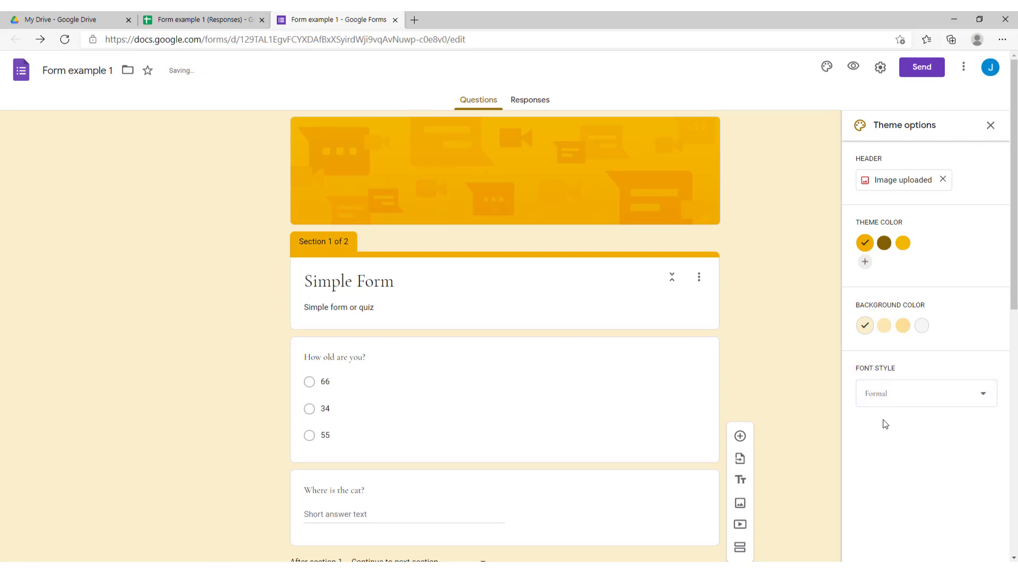
{"action": "left_click", "coordinate": [904, 388]}
{"action": "left_click", "coordinate": [877, 432]}
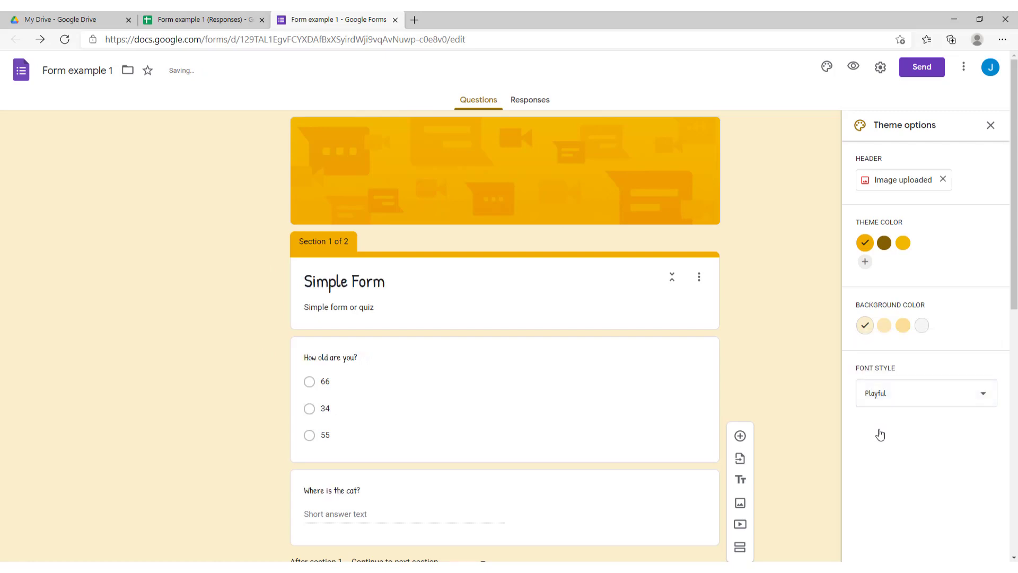
{"action": "left_click", "coordinate": [904, 395]}
{"action": "left_click", "coordinate": [882, 336]}
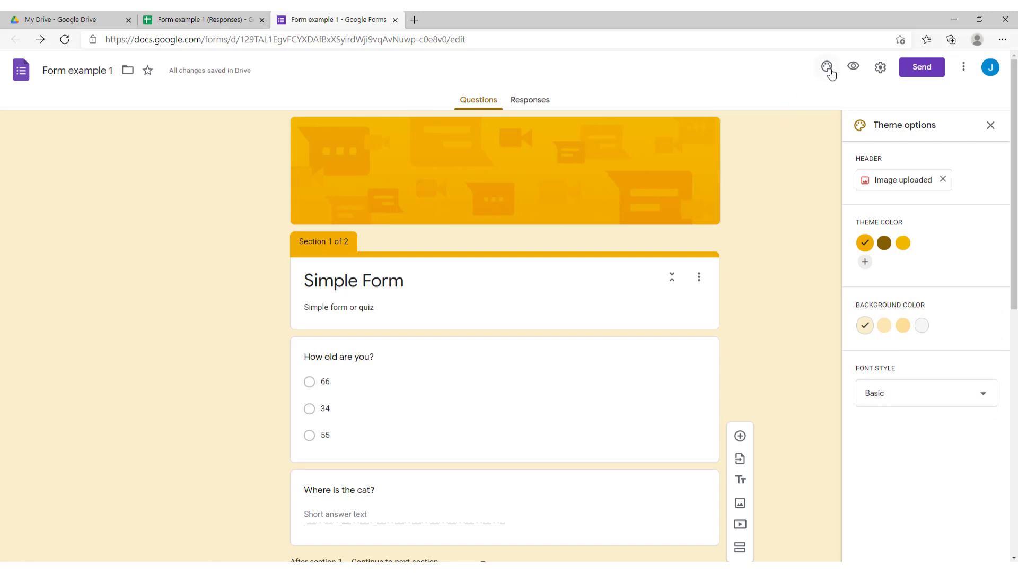
{"action": "left_click", "coordinate": [987, 125]}
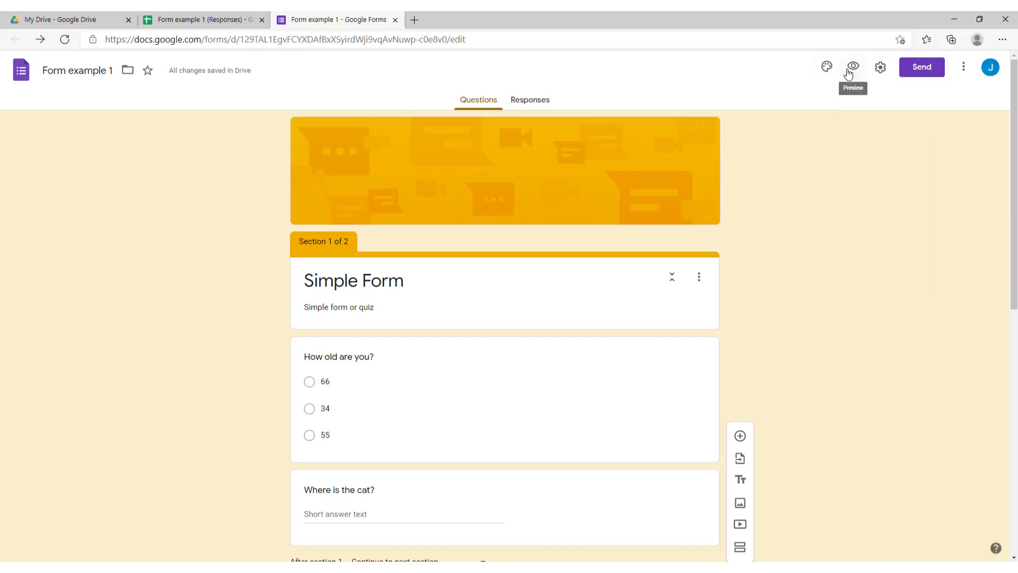
Step: Try the Collect email addresses, Edit after submit and See summary charts and text responses options in the form's general settings, clearing each again
{"action": "left_click", "coordinate": [881, 73]}
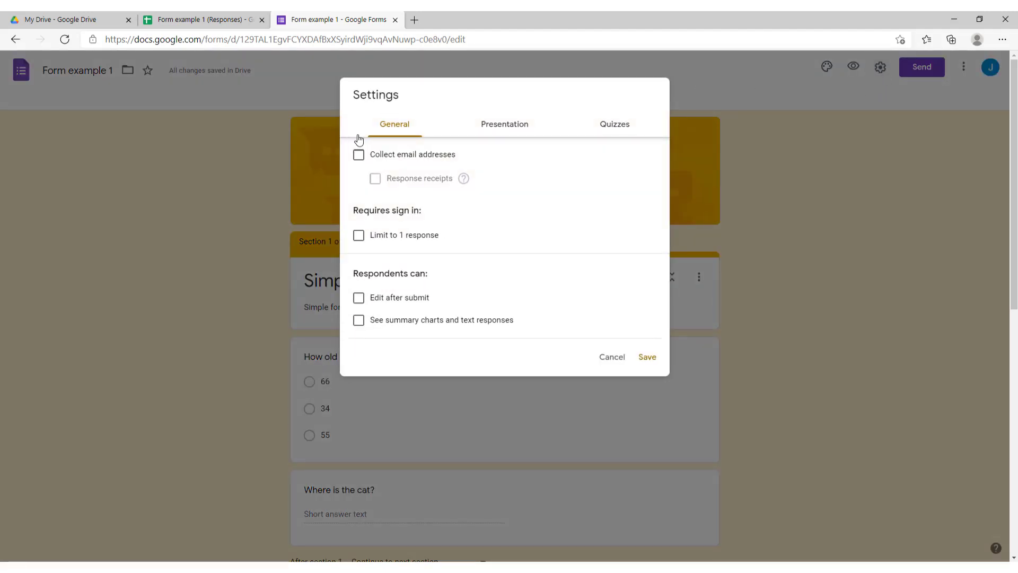
{"action": "left_click", "coordinate": [358, 155]}
{"action": "left_click", "coordinate": [359, 155]}
{"action": "left_click", "coordinate": [360, 301]}
{"action": "left_click", "coordinate": [361, 305]}
{"action": "left_click", "coordinate": [359, 321]}
{"action": "left_click", "coordinate": [358, 321]}
Step: In the presentation settings, disable the link to submit another response and set the confirmation message to "Thanks for completing the course :)"
{"action": "left_click", "coordinate": [512, 126]}
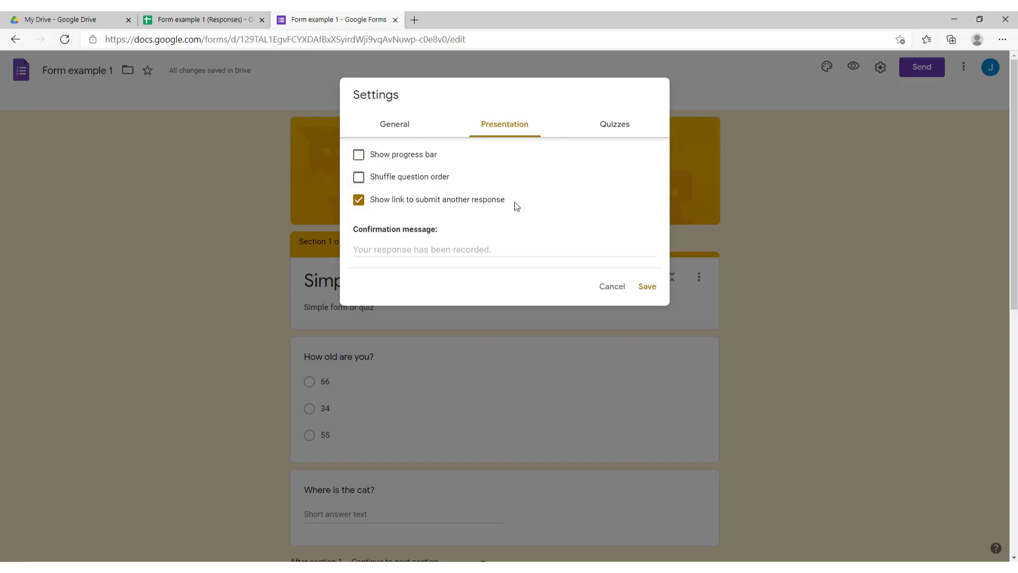
{"action": "left_click", "coordinate": [354, 206]}
{"action": "left_click", "coordinate": [398, 250]}
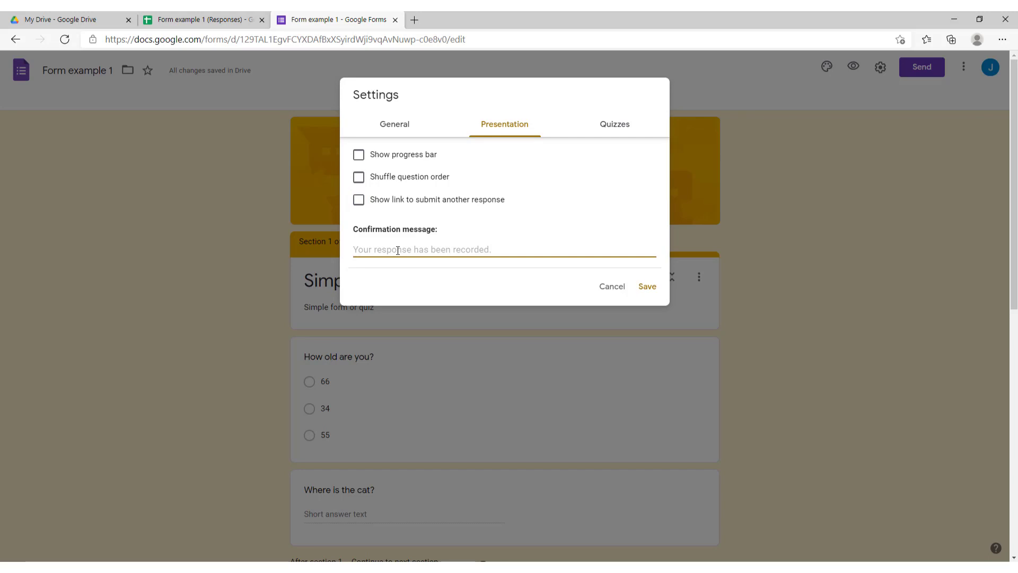
{"action": "type", "text": "Thanks for completing the course :)"}
Step: Make the form a quiz with grades released later, after manual review, and save the settings
{"action": "left_click", "coordinate": [611, 128]}
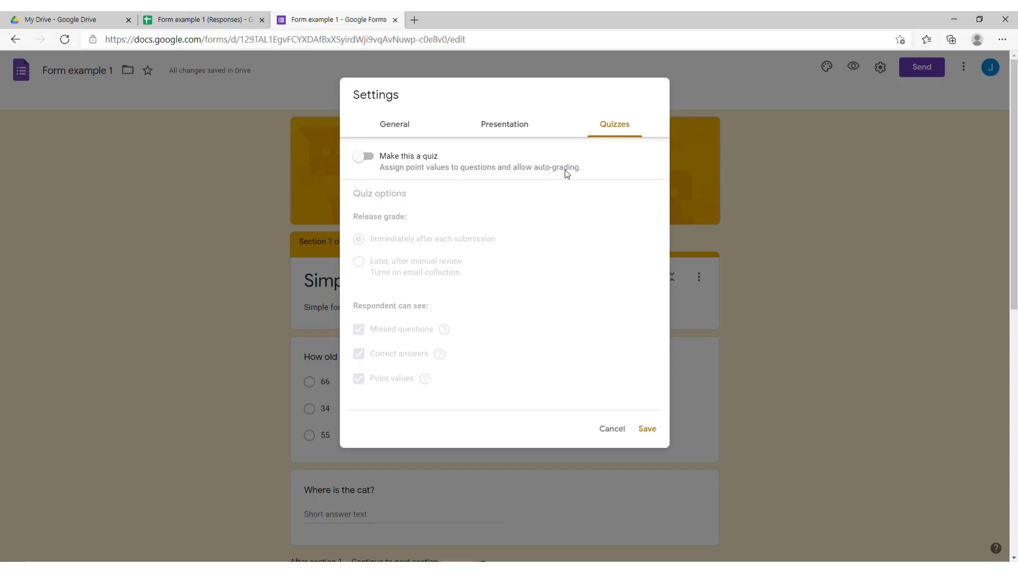
{"action": "left_click", "coordinate": [365, 156]}
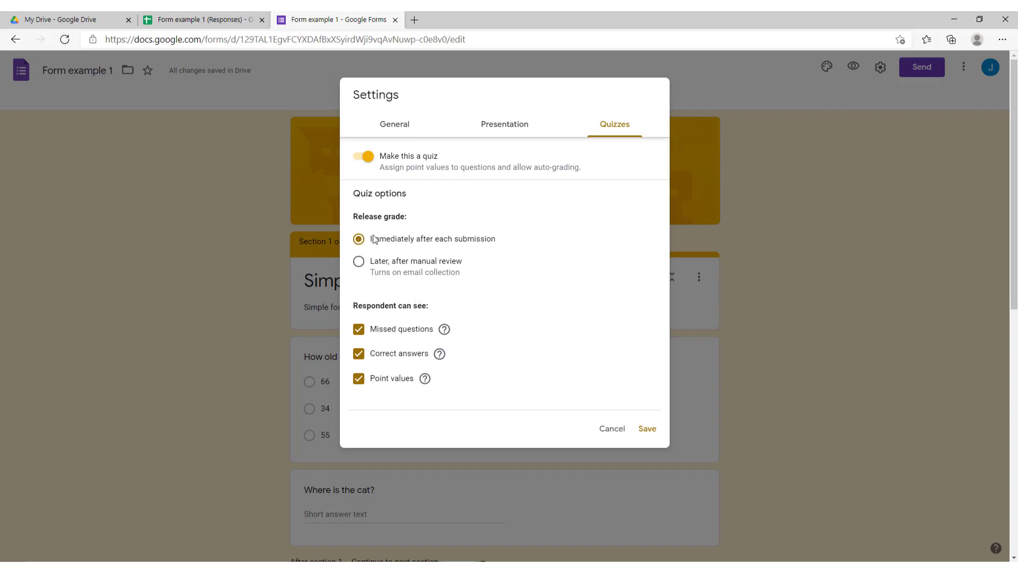
{"action": "left_click", "coordinate": [360, 264]}
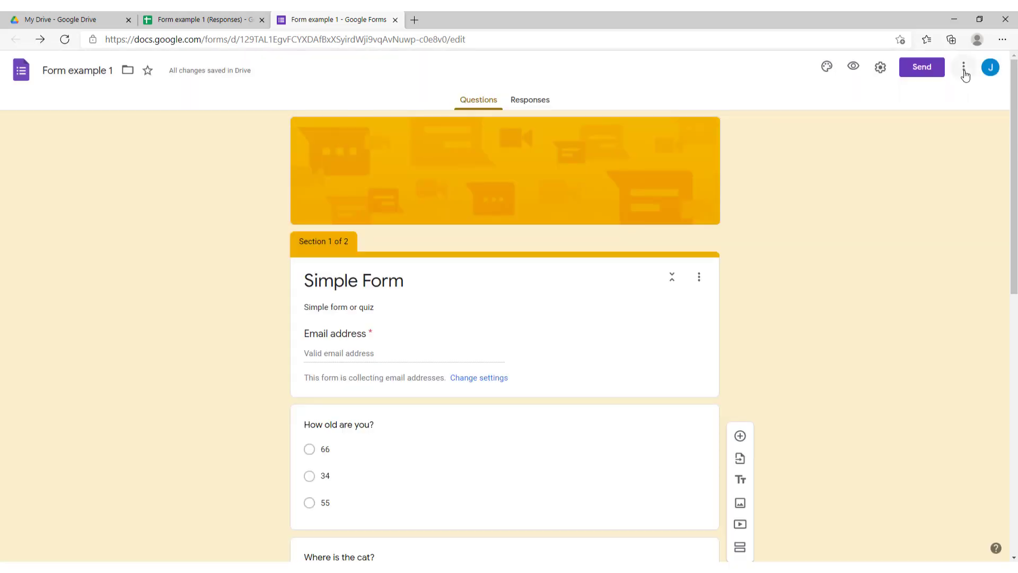
Step: Examine the options for adding collaborators to the form, dismiss the link-sharing tip and close them
{"action": "left_click", "coordinate": [964, 68]}
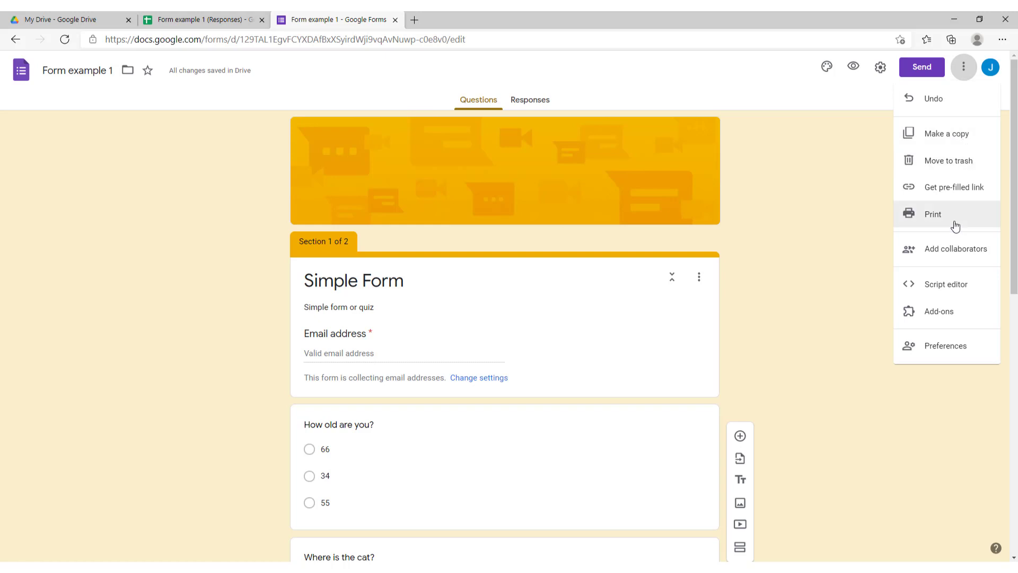
{"action": "left_click", "coordinate": [946, 251]}
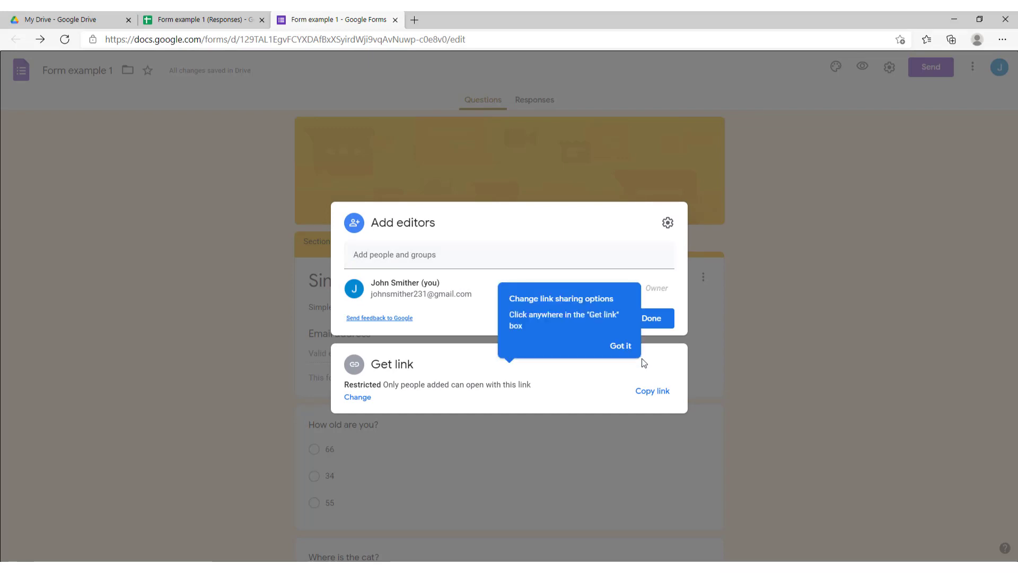
{"action": "left_click", "coordinate": [622, 349]}
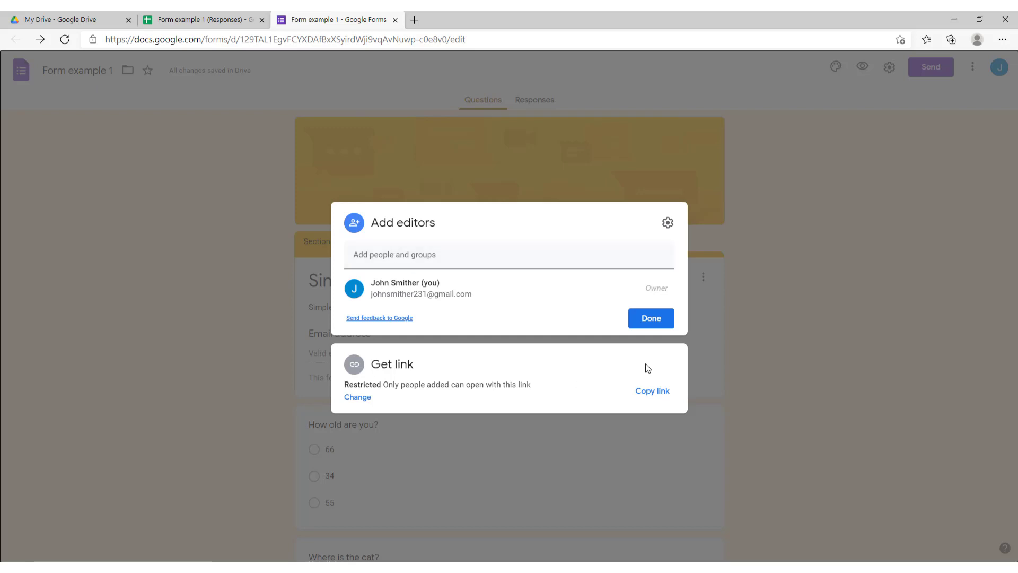
{"action": "left_click", "coordinate": [652, 328]}
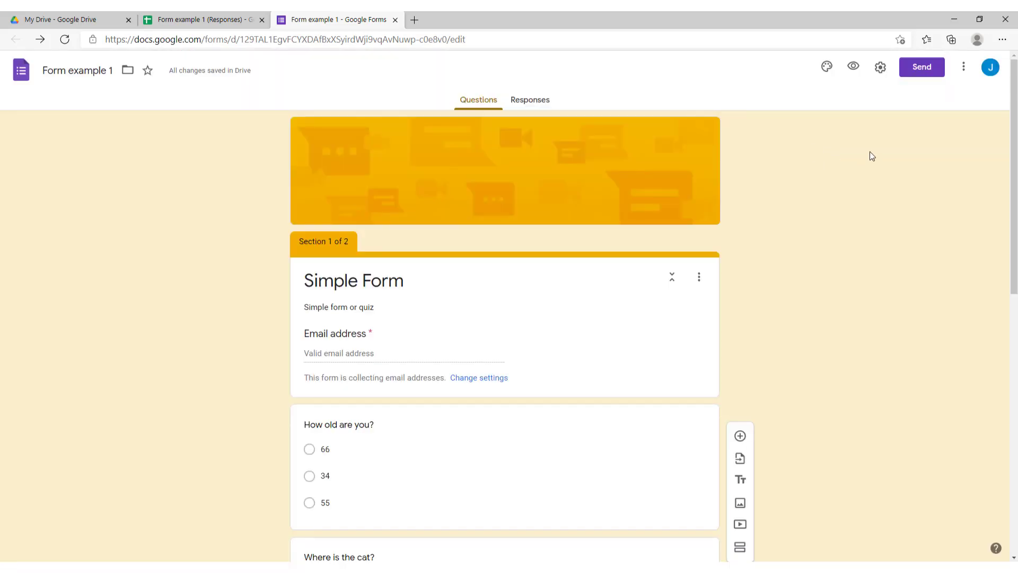
Step: Examine the default form and question settings in the form's preferences and cancel without changing them
{"action": "left_click", "coordinate": [966, 75]}
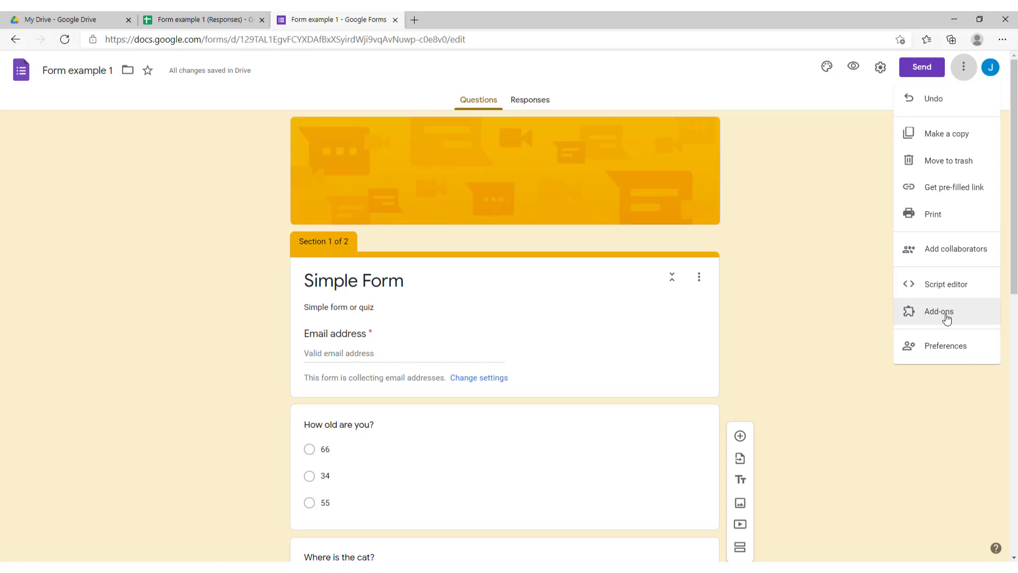
{"action": "left_click", "coordinate": [945, 347]}
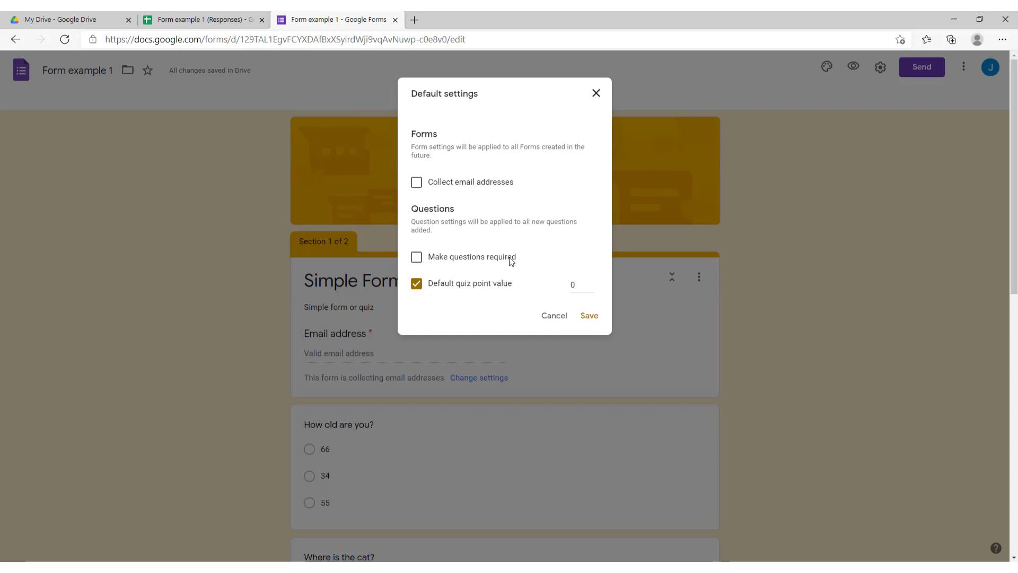
{"action": "left_click", "coordinate": [554, 316]}
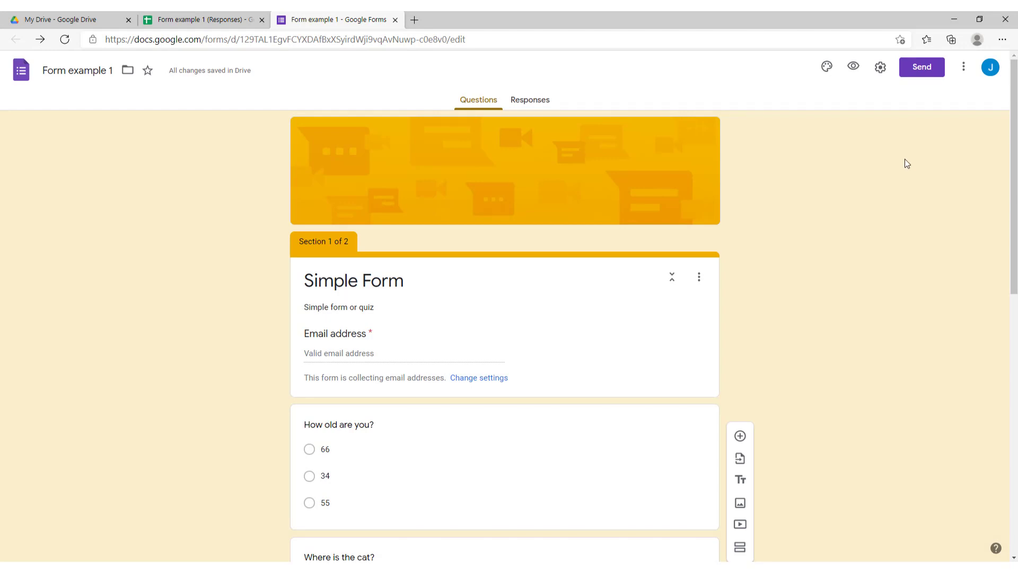
Step: Examine the email, link and embed HTML methods for sending the form
{"action": "left_click", "coordinate": [924, 72]}
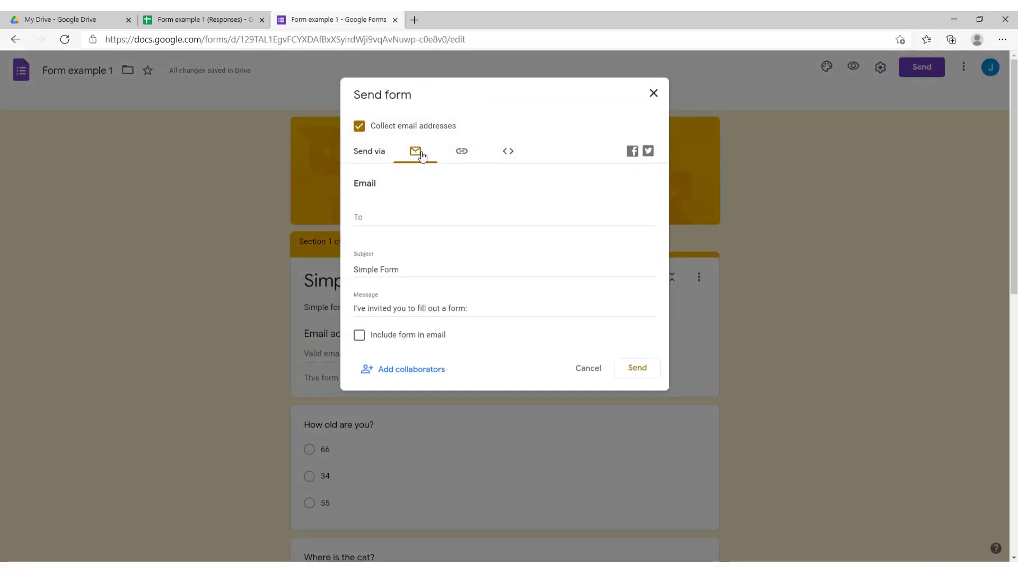
{"action": "left_click", "coordinate": [368, 220]}
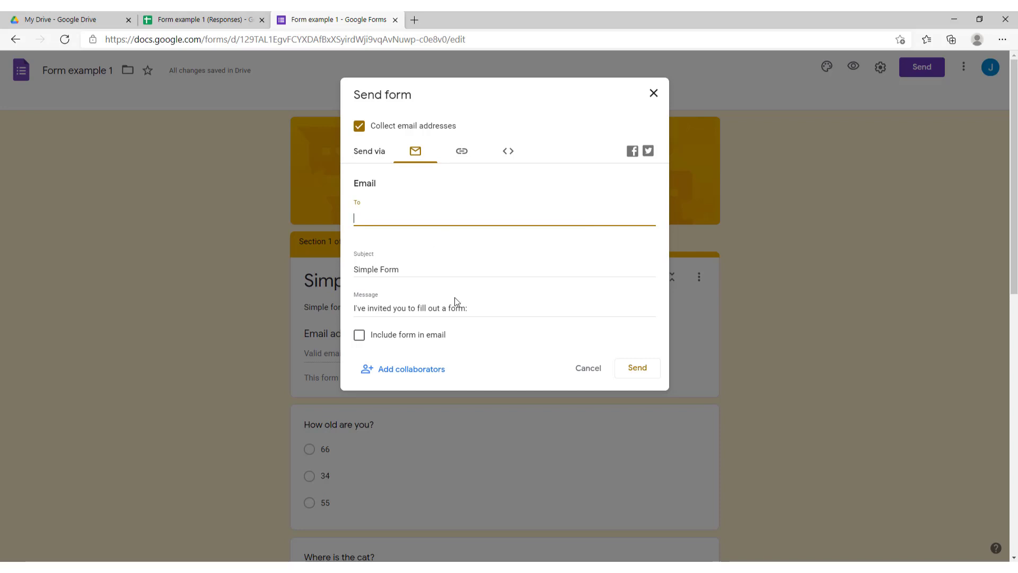
{"action": "left_click", "coordinate": [460, 152]}
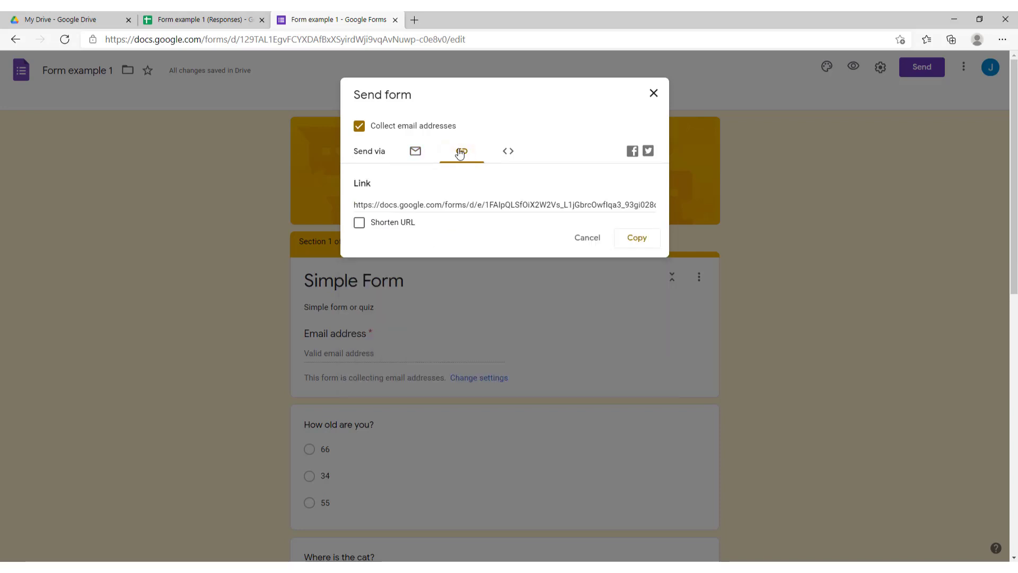
{"action": "left_click", "coordinate": [508, 152]}
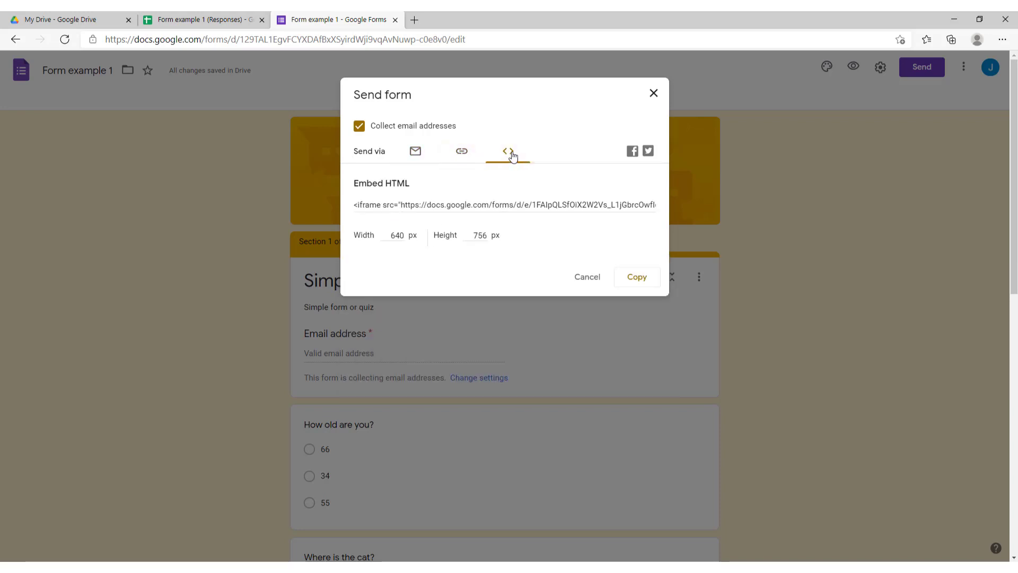
Step: Shorten the form's sharing URL, copy it and close the Send form dialog
{"action": "left_click", "coordinate": [462, 152]}
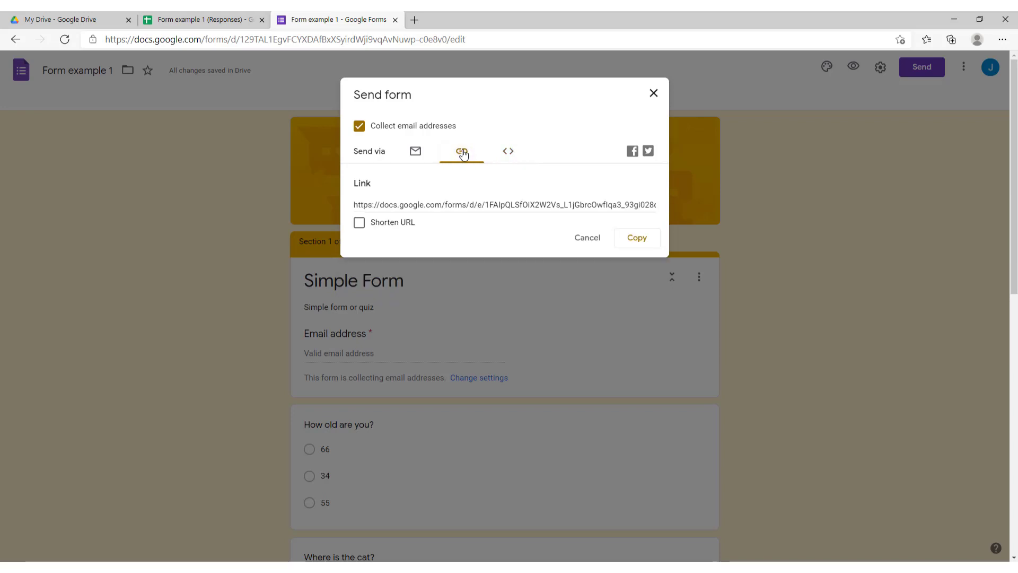
{"action": "left_click", "coordinate": [363, 232]}
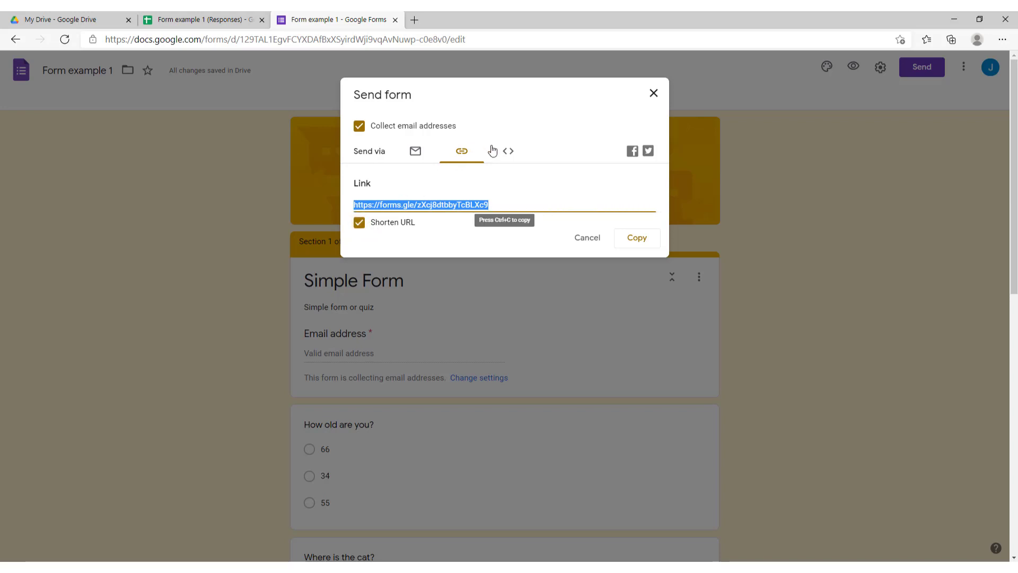
{"action": "left_click", "coordinate": [632, 245]}
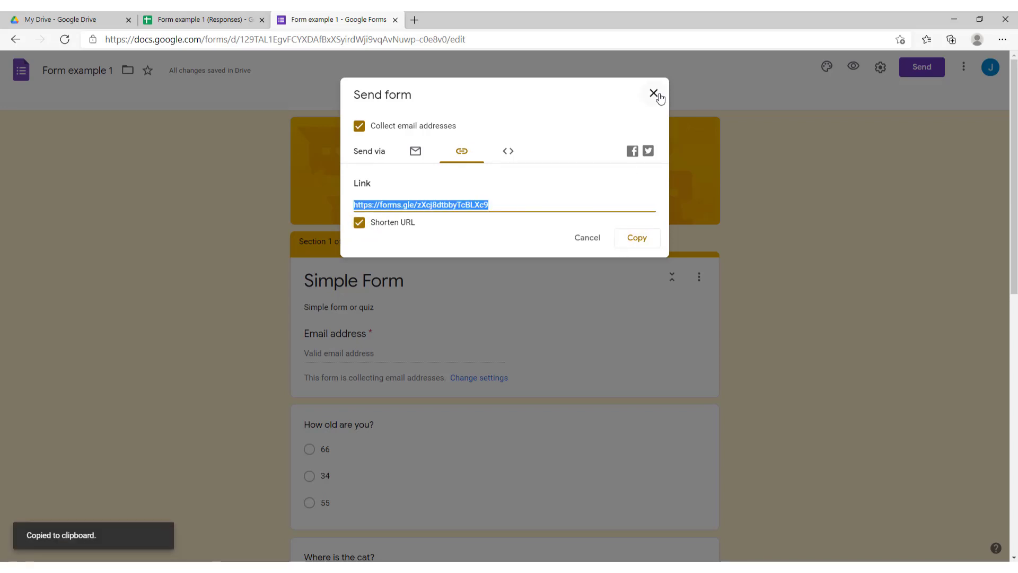
{"action": "left_click", "coordinate": [654, 94]}
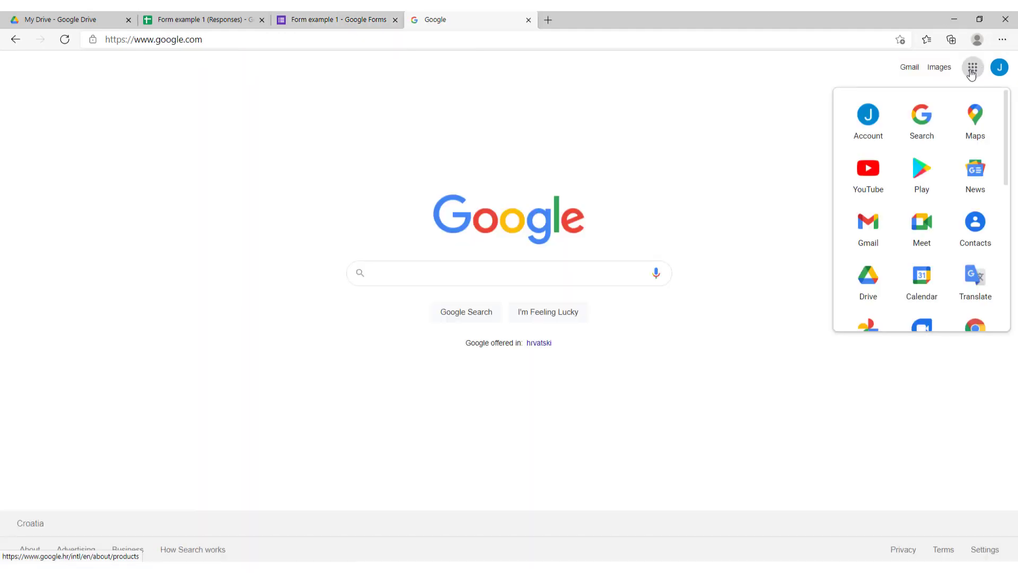
Step: Switch to Gmail, compose a new message and paste the copied form link into its body
{"action": "left_click", "coordinate": [868, 227]}
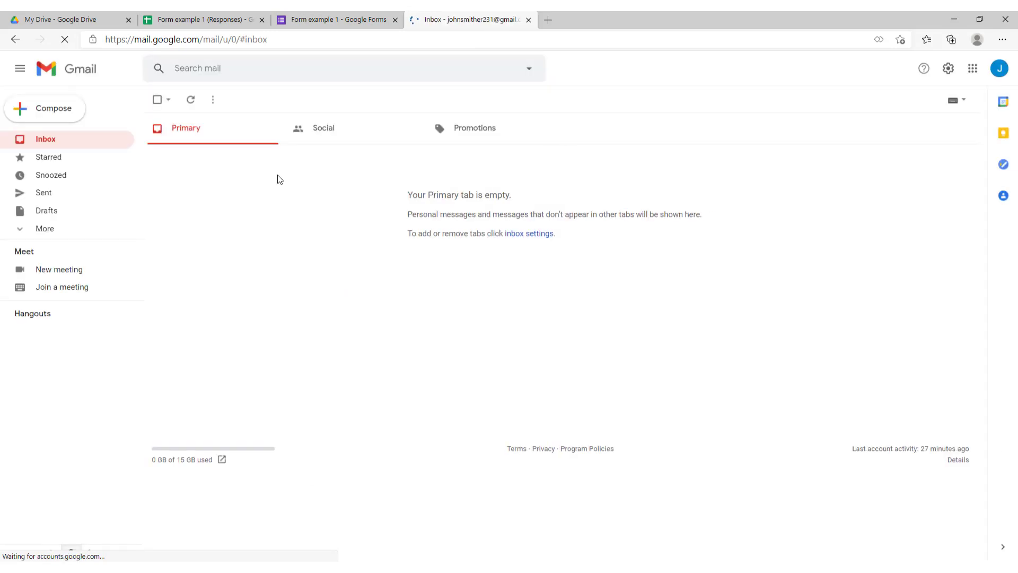
{"action": "left_click", "coordinate": [45, 108]}
{"action": "left_click", "coordinate": [674, 284]}
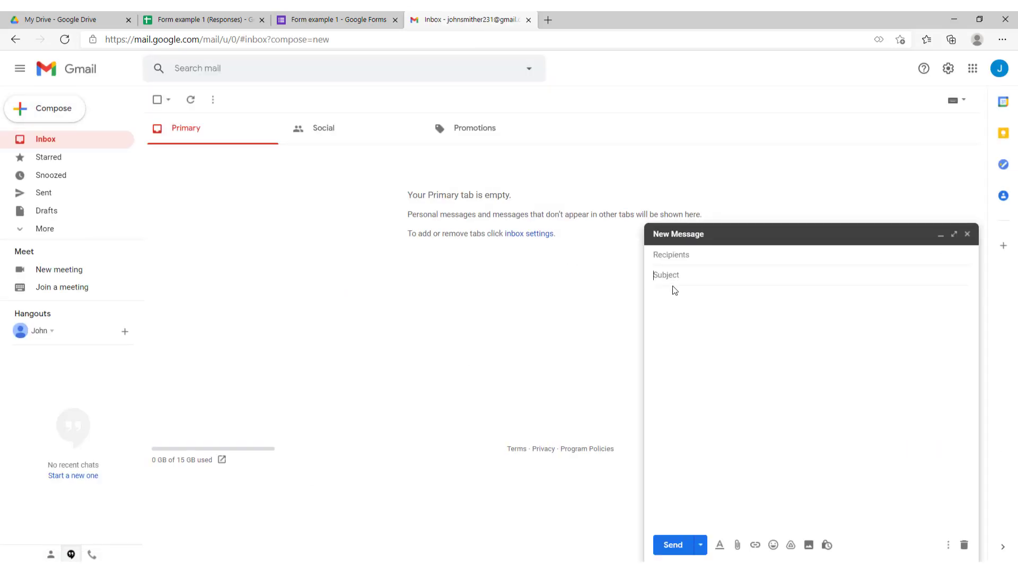
{"action": "left_click", "coordinate": [672, 291]}
{"action": "key", "text": "ctrl+v"}
Step: Copy the signed-in account's own e-mail address into the recipient field and send the message
{"action": "left_click", "coordinate": [693, 260]}
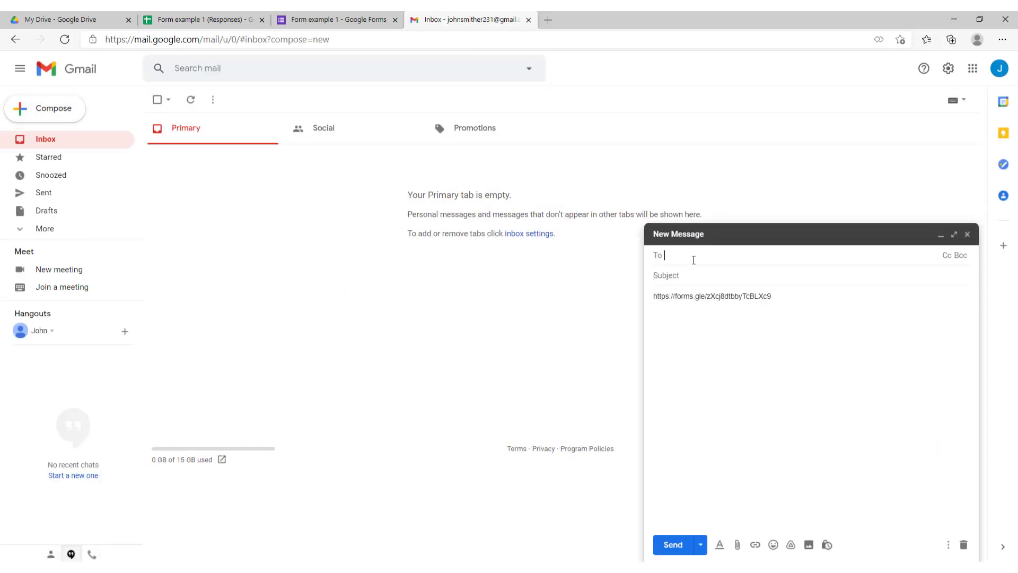
{"action": "type", "text": "j"}
{"action": "key", "text": "BackSpace"}
{"action": "left_click", "coordinate": [999, 68]}
{"action": "left_click_drag", "start_coordinate": [964, 166], "coordinate": [869, 170]}
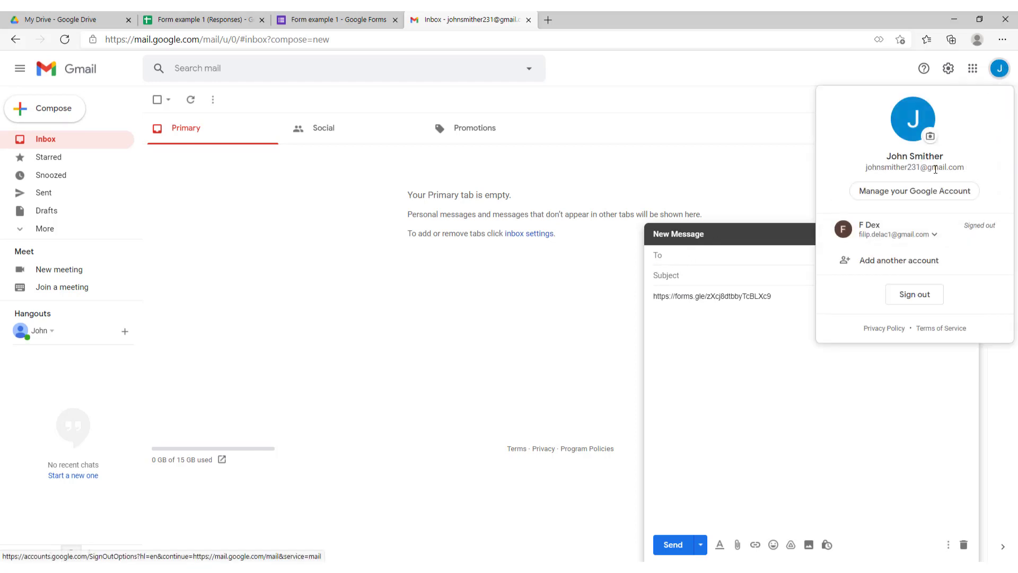
{"action": "right_click", "coordinate": [873, 169]}
{"action": "left_click", "coordinate": [861, 180]}
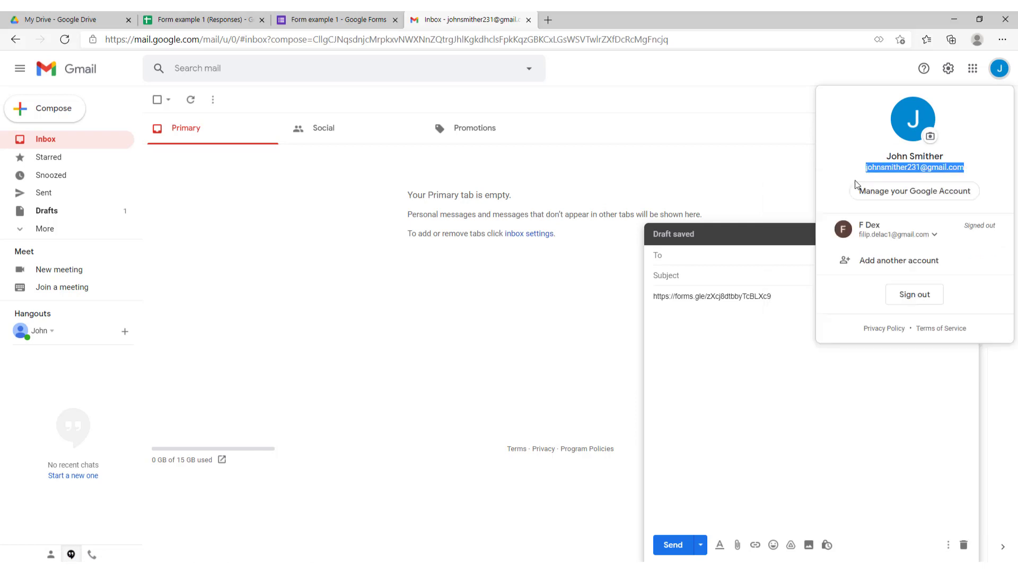
{"action": "left_click", "coordinate": [669, 292]}
{"action": "left_click", "coordinate": [673, 262]}
{"action": "key", "text": "ctrl+v"}
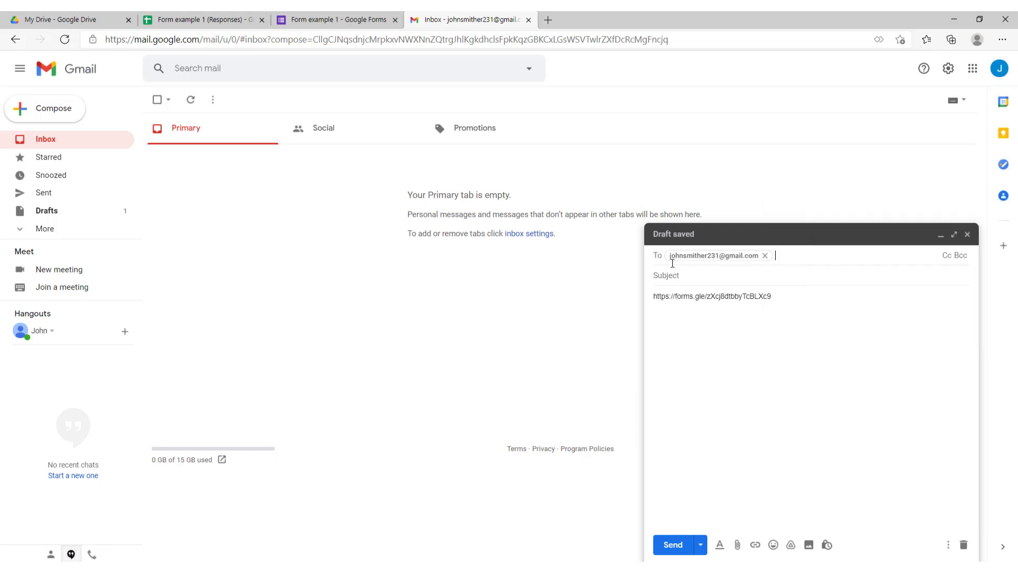
{"action": "left_click", "coordinate": [667, 546]}
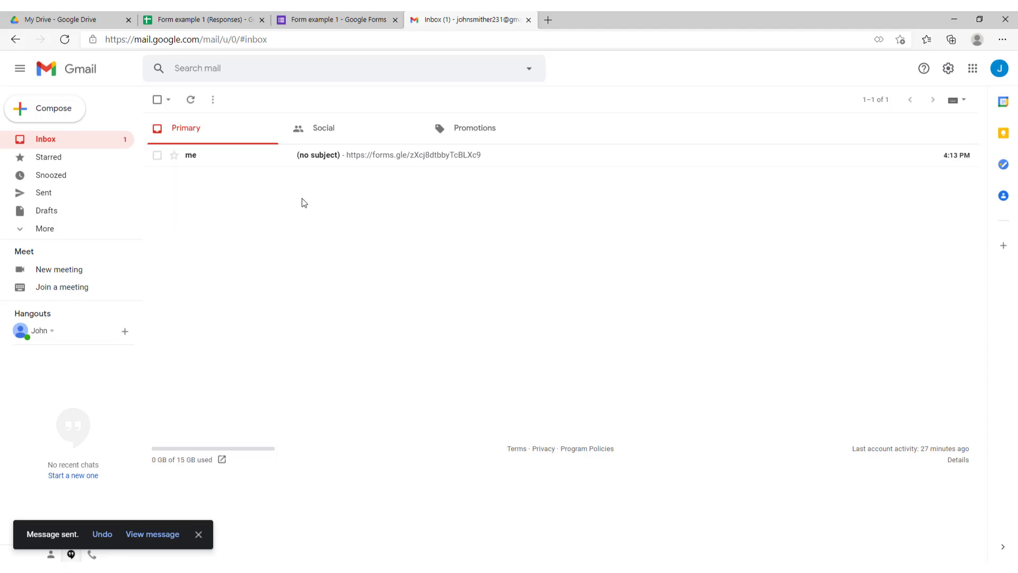
Step: Open the received message without a subject and follow its form link to view the published form
{"action": "left_click", "coordinate": [332, 158]}
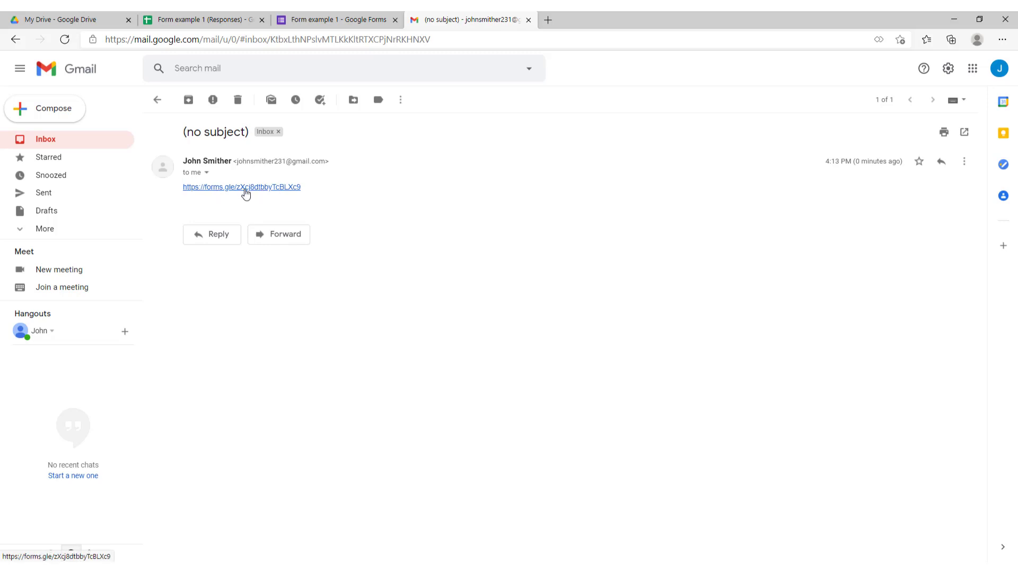
{"action": "left_click", "coordinate": [242, 190]}
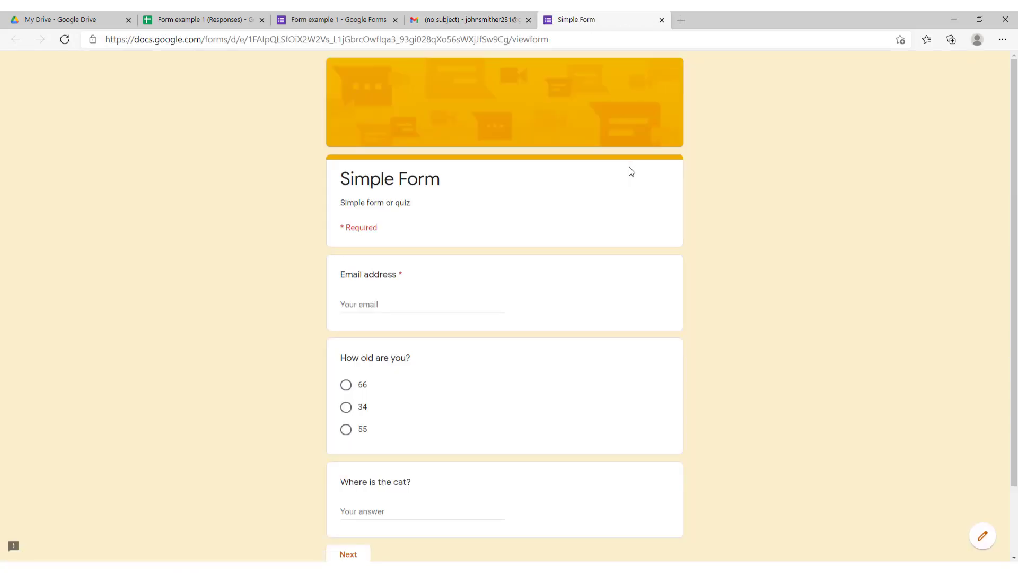
{"action": "scroll", "coordinate": [732, 293], "scroll_direction": "down", "scroll_amount": 2}
{"action": "scroll", "coordinate": [695, 287], "scroll_direction": "up", "scroll_amount": 2}
Step: Fill in the respondent's e-mail, choose 34 as the age, answer "In the house" for the cat's location, and continue to the second section
{"action": "left_click", "coordinate": [400, 304]}
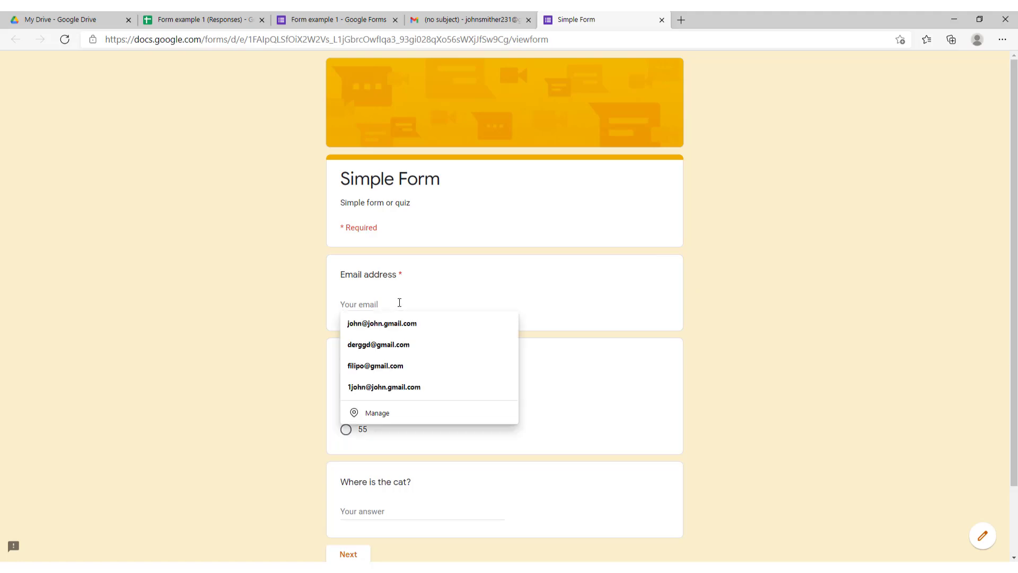
{"action": "left_click", "coordinate": [400, 327]}
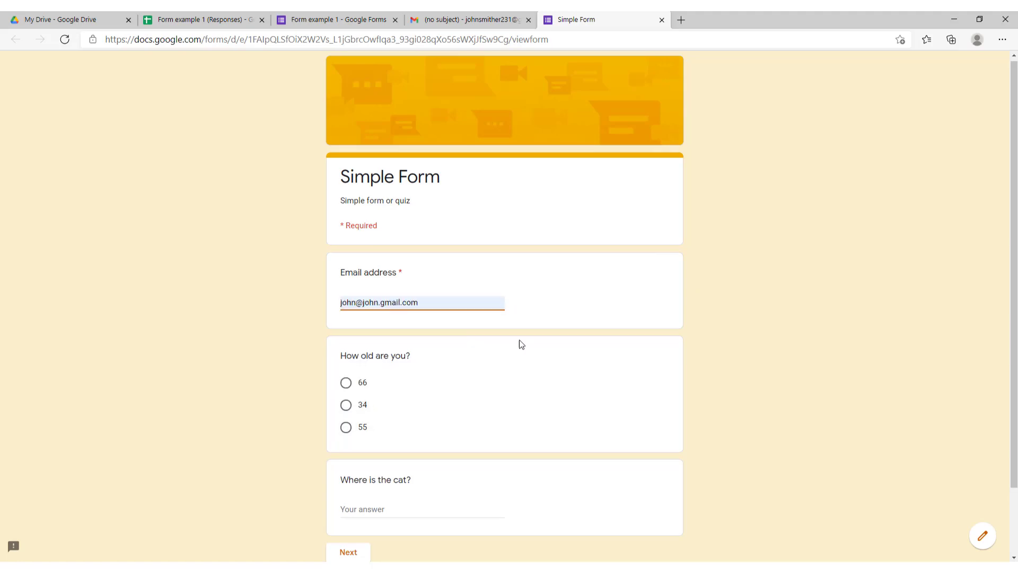
{"action": "scroll", "coordinate": [519, 340], "scroll_direction": "down", "scroll_amount": 2}
{"action": "left_click", "coordinate": [365, 329]}
{"action": "left_click", "coordinate": [396, 449]}
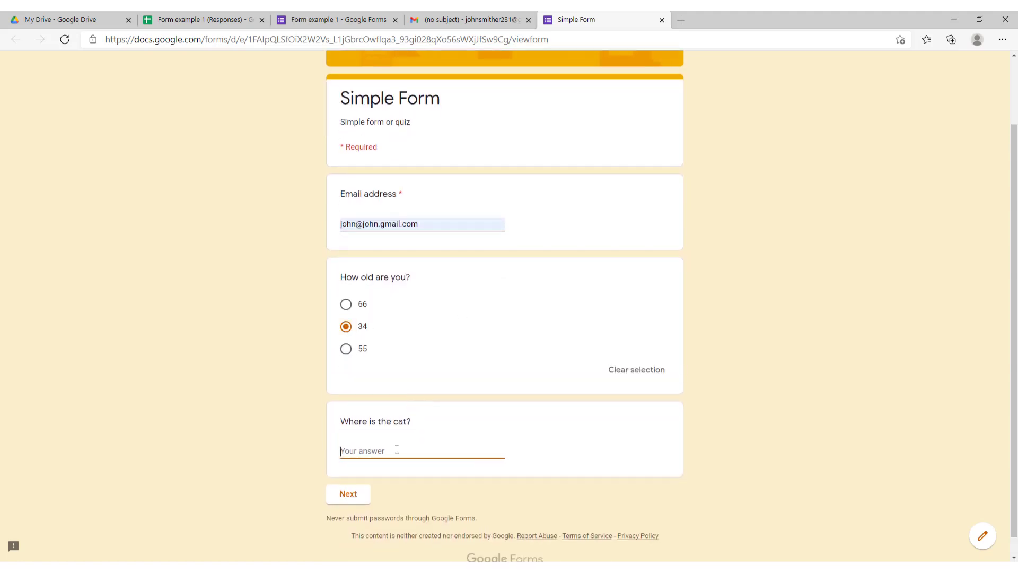
{"action": "type", "text": "In the house"}
{"action": "left_click", "coordinate": [350, 493]}
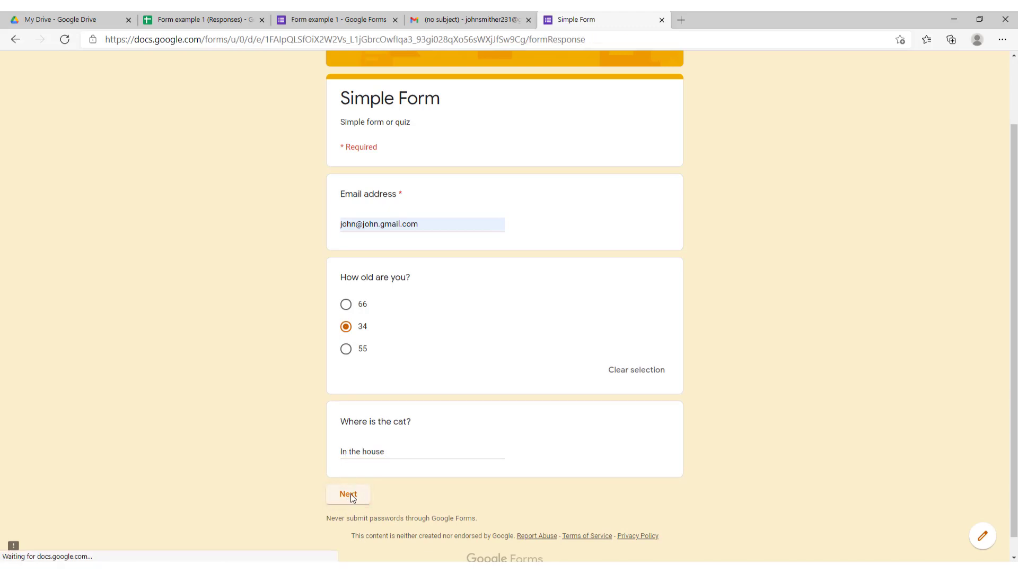
Step: Answer "home" for the dog's location, rate liking foxes 5, and submit the form
{"action": "left_click", "coordinate": [348, 290]}
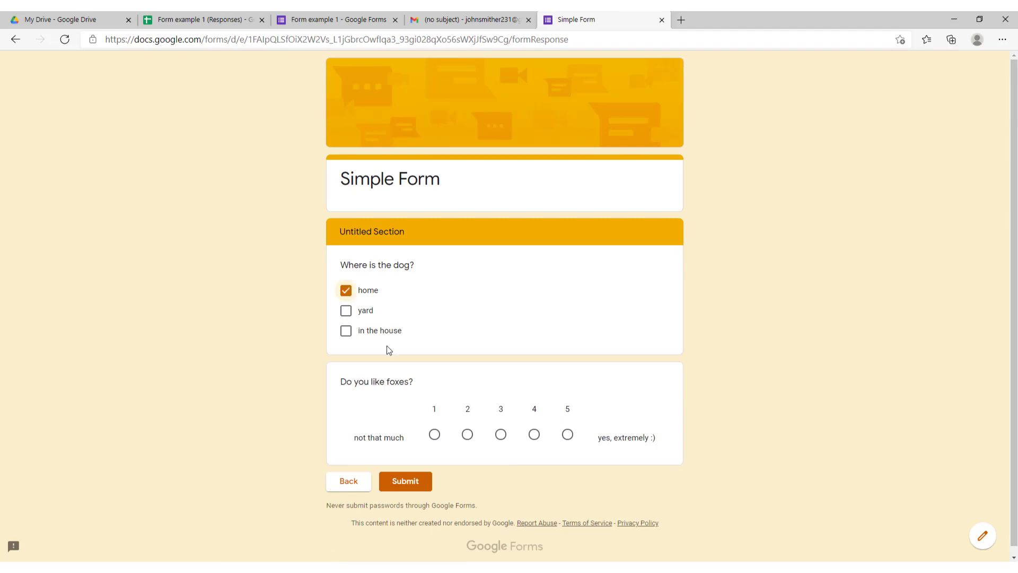
{"action": "left_click", "coordinate": [567, 435]}
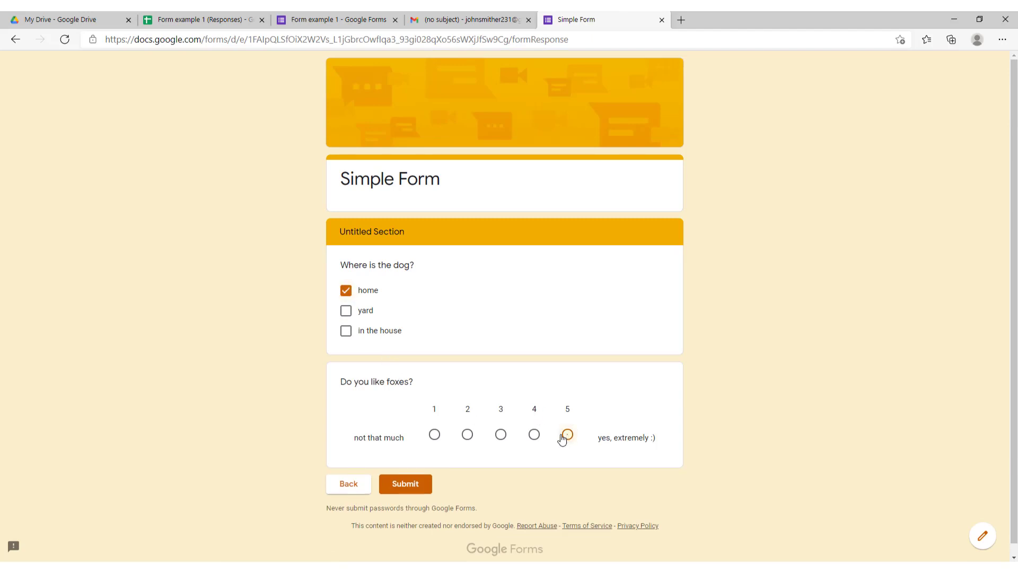
{"action": "left_click", "coordinate": [412, 505]}
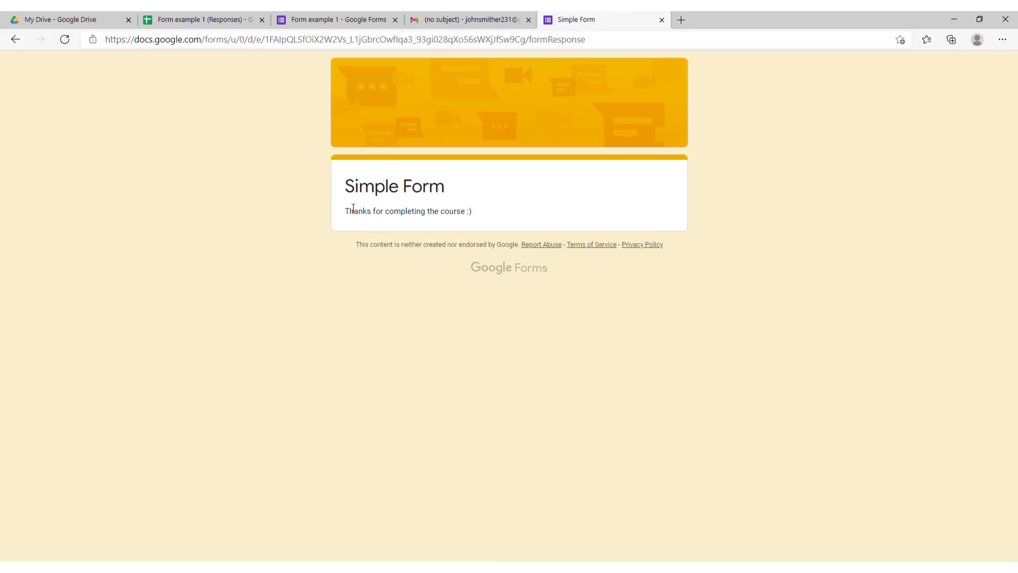
{"action": "left_click_drag", "start_coordinate": [477, 214], "coordinate": [348, 209]}
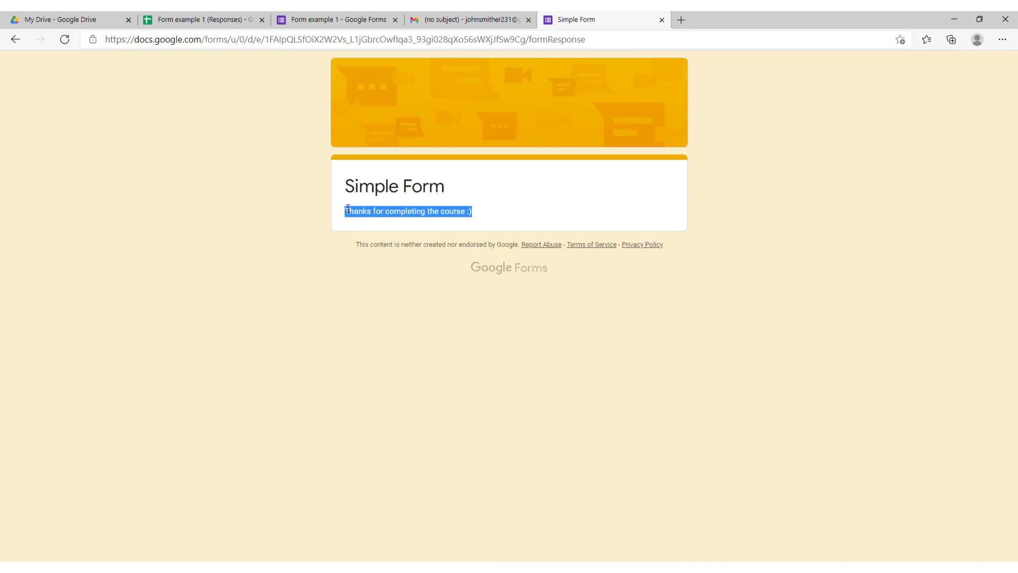
{"action": "left_click", "coordinate": [509, 209]}
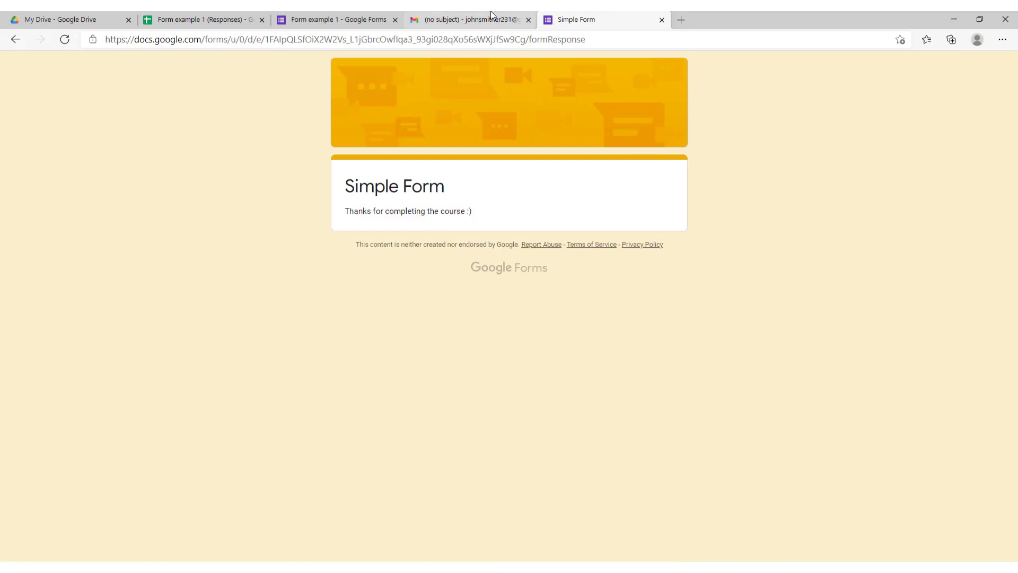
Step: Switch to Google Drive and close all the other browser tabs
{"action": "left_click", "coordinate": [66, 19]}
{"action": "left_click", "coordinate": [544, 295]}
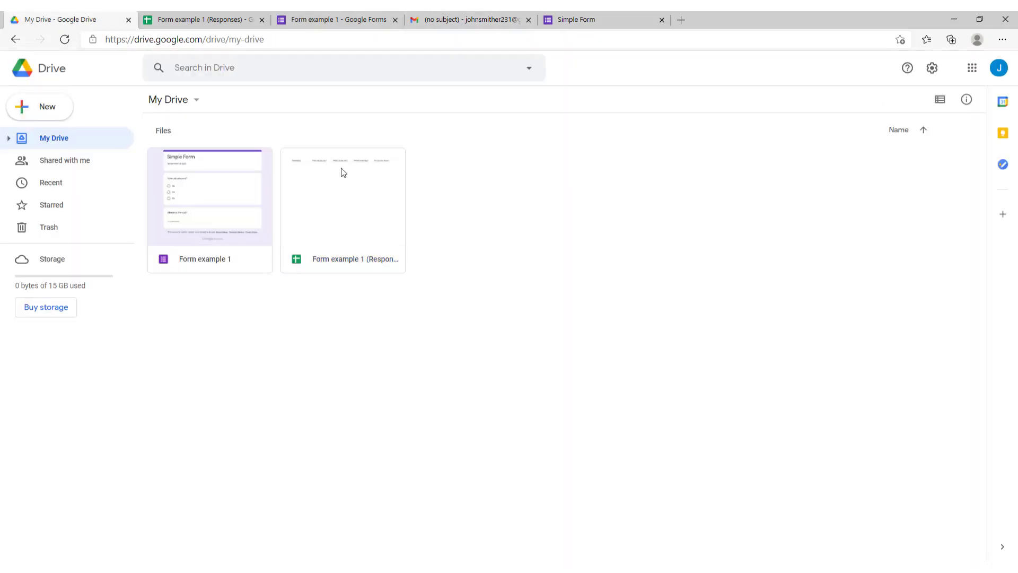
{"action": "middle_click", "coordinate": [220, 16]}
{"action": "middle_click", "coordinate": [221, 16]}
{"action": "middle_click", "coordinate": [221, 16]}
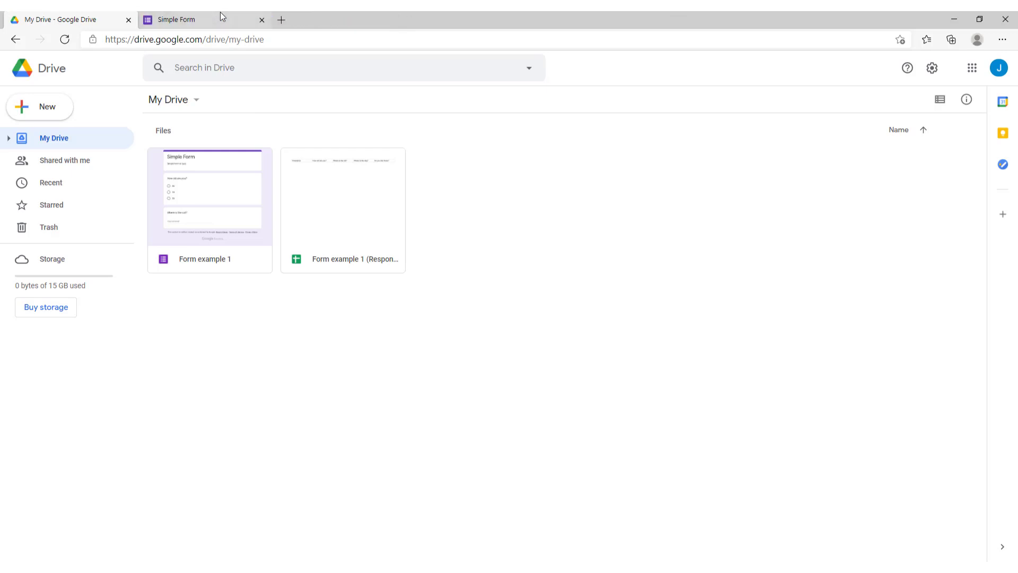
{"action": "middle_click", "coordinate": [221, 16]}
Step: Open Form example 1 from Drive and examine its responses in the summary, per-question and individual views
{"action": "left_click", "coordinate": [198, 182]}
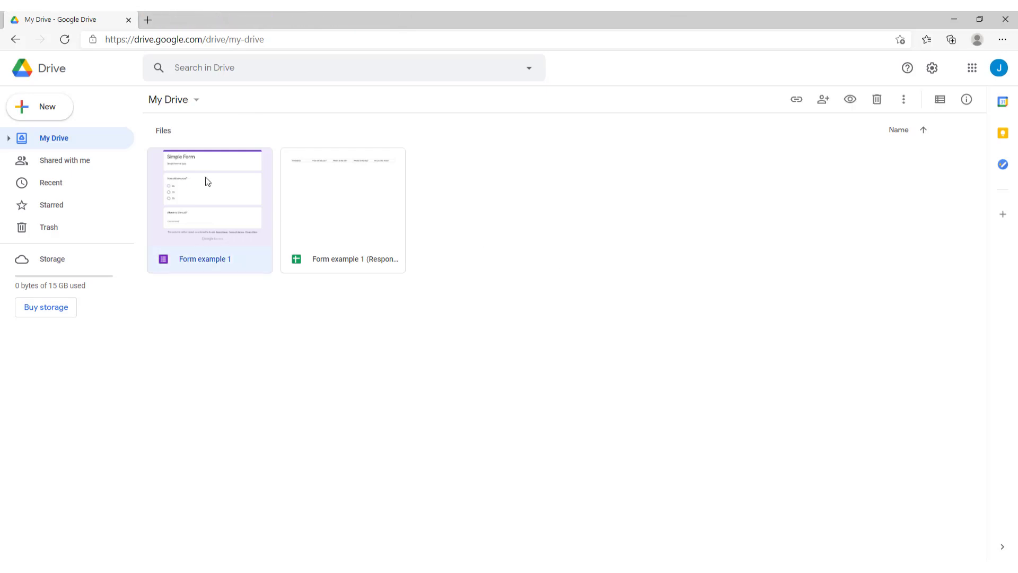
{"action": "double_click", "coordinate": [195, 197]}
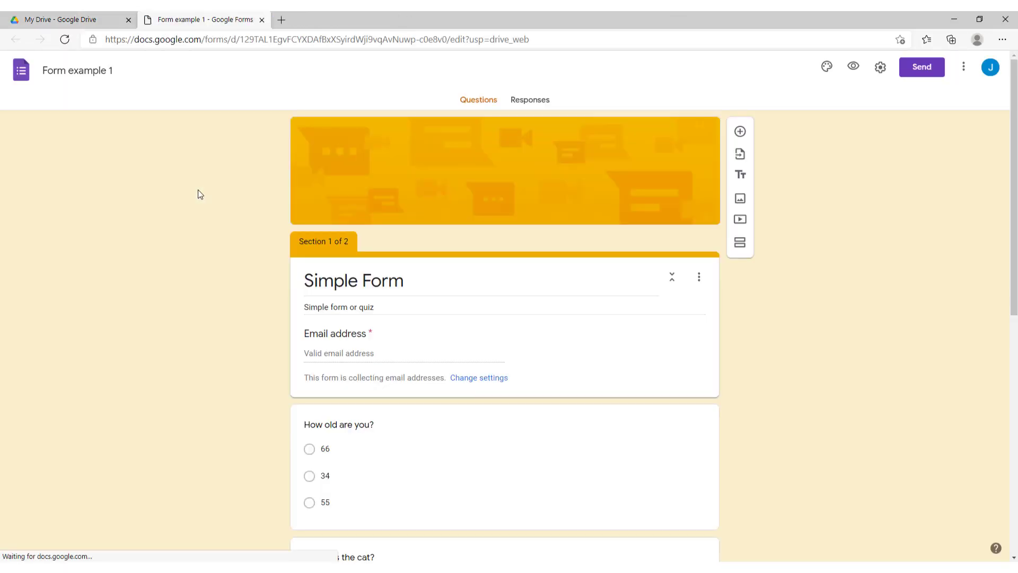
{"action": "left_click", "coordinate": [526, 105]}
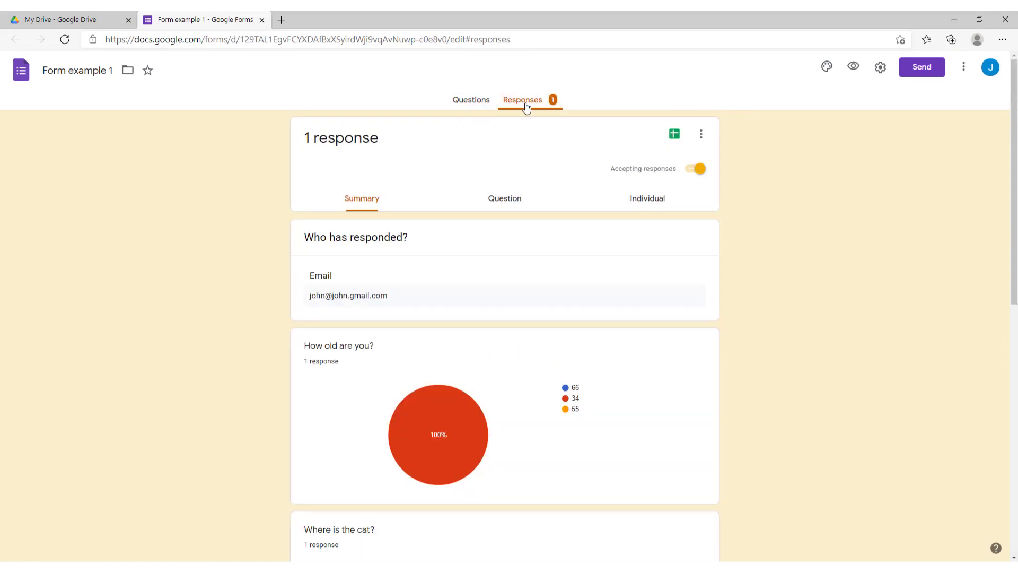
{"action": "scroll", "coordinate": [689, 302], "scroll_direction": "down", "scroll_amount": 3}
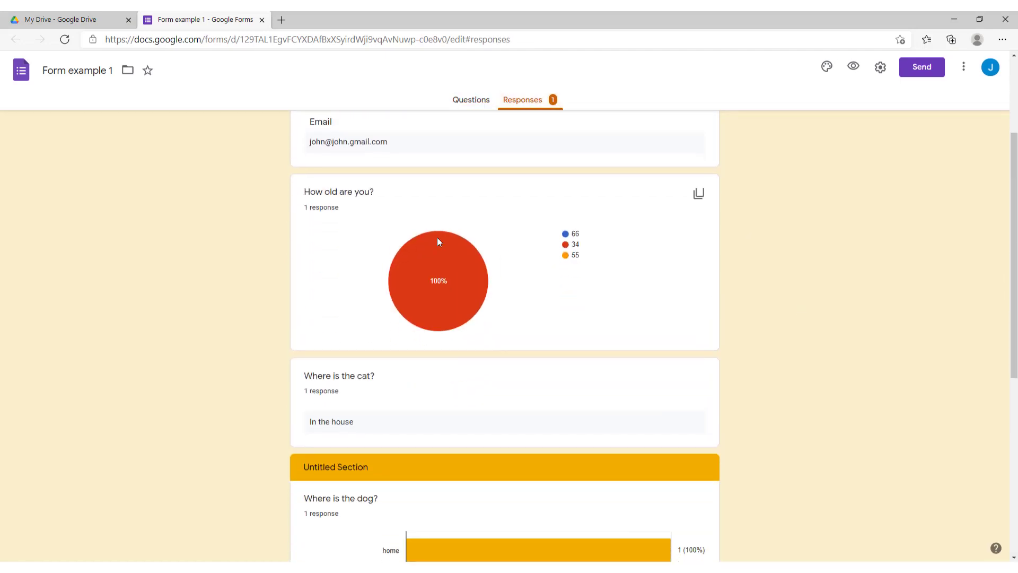
{"action": "mouse_move", "coordinate": [412, 263]}
{"action": "scroll", "coordinate": [764, 284], "scroll_direction": "down", "scroll_amount": 7}
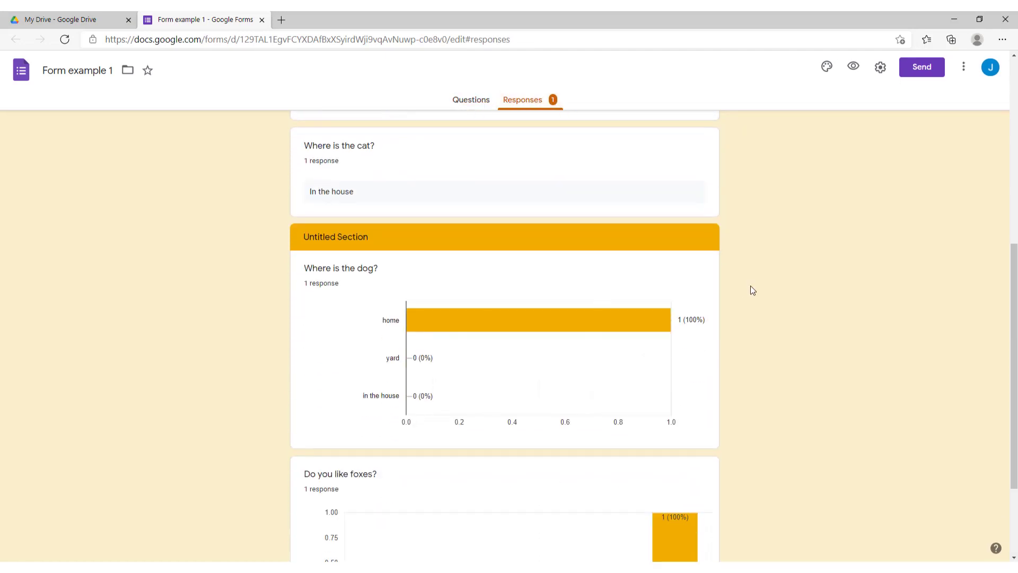
{"action": "scroll", "coordinate": [546, 409], "scroll_direction": "up", "scroll_amount": 10}
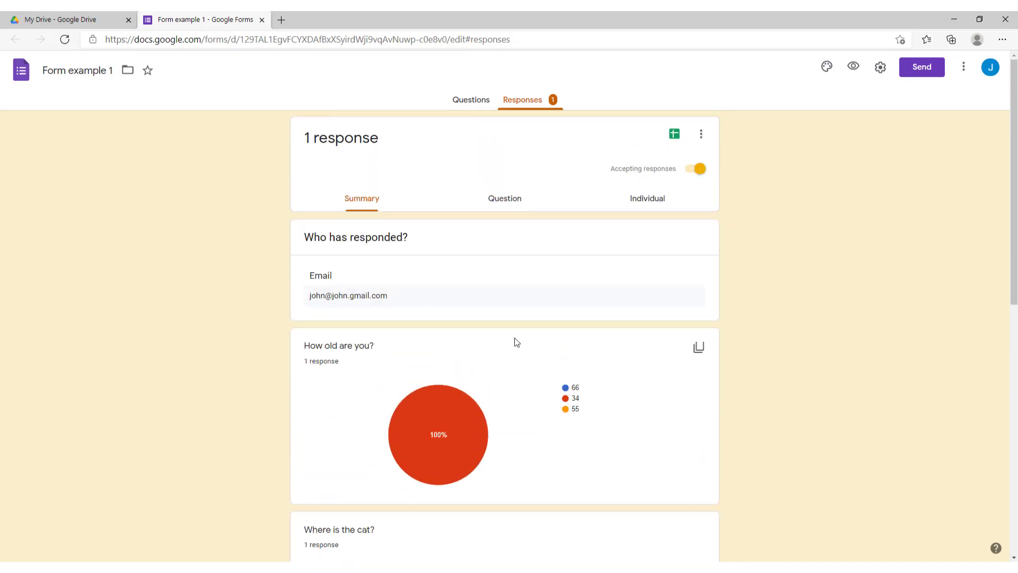
{"action": "left_click", "coordinate": [505, 201]}
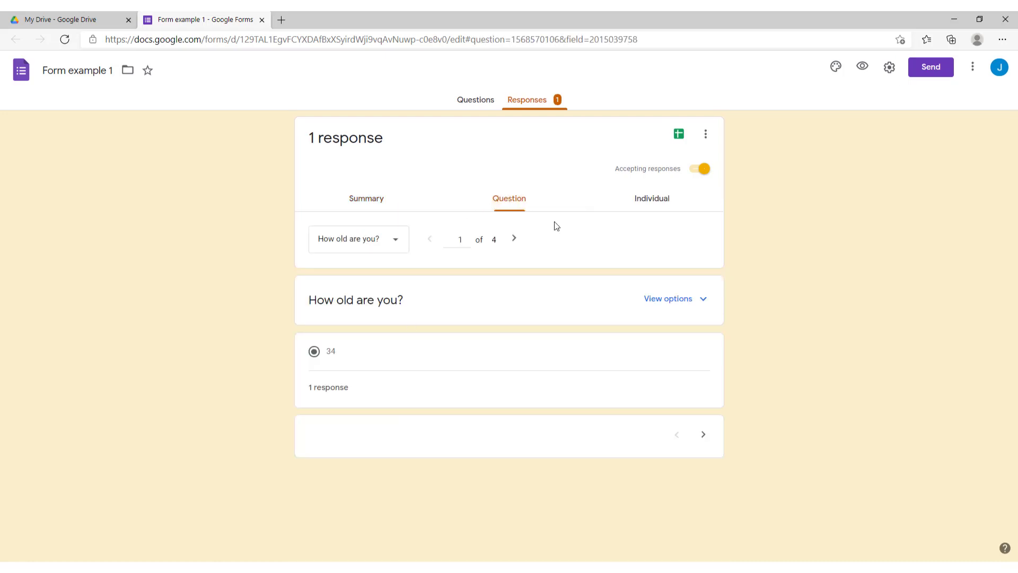
{"action": "left_click", "coordinate": [651, 200]}
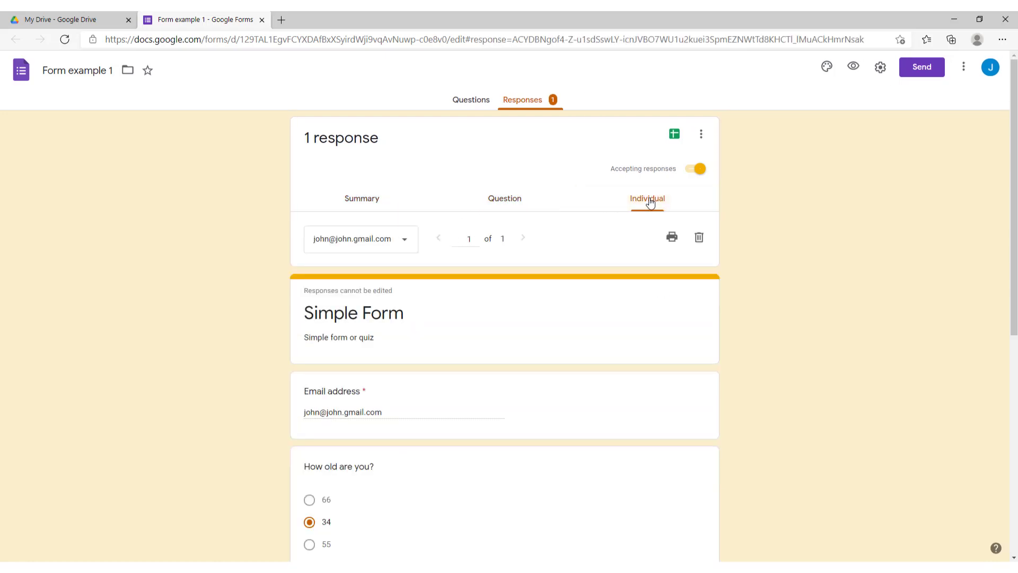
Step: Open the Form example 1 responses spreadsheet from Google Drive and examine each recorded answer in row 2
{"action": "left_click", "coordinate": [55, 20]}
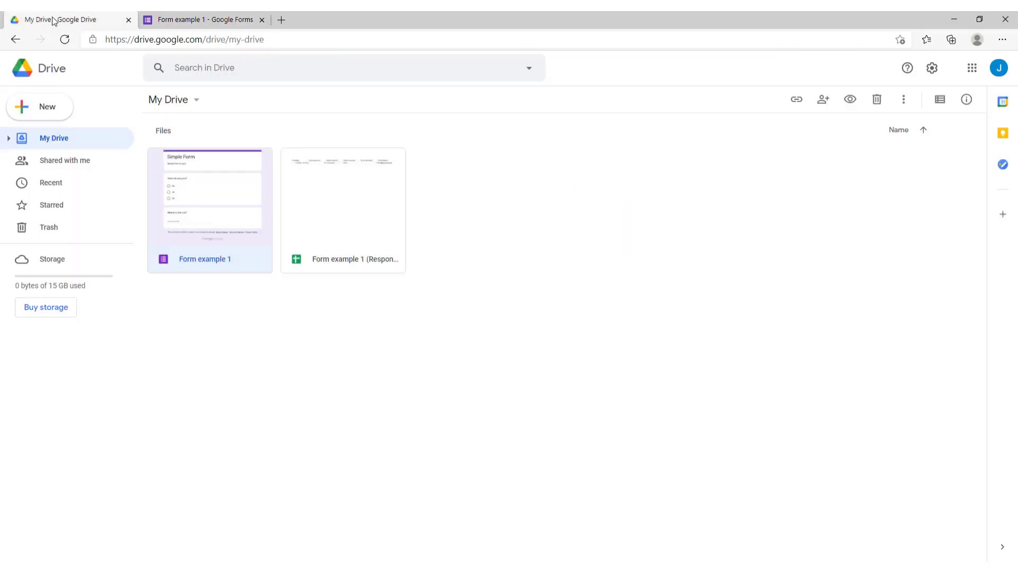
{"action": "left_click", "coordinate": [348, 203]}
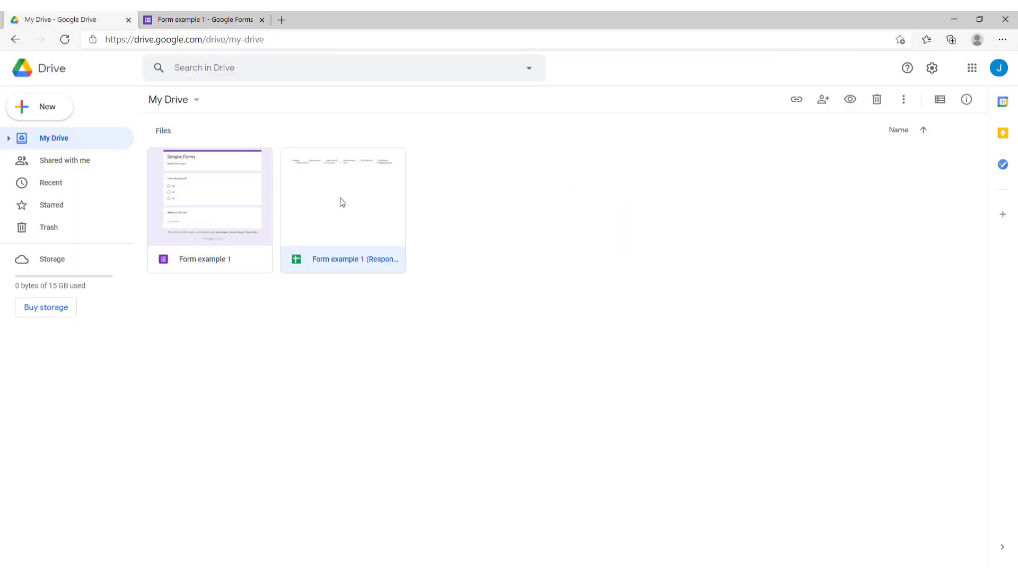
{"action": "double_click", "coordinate": [344, 199]}
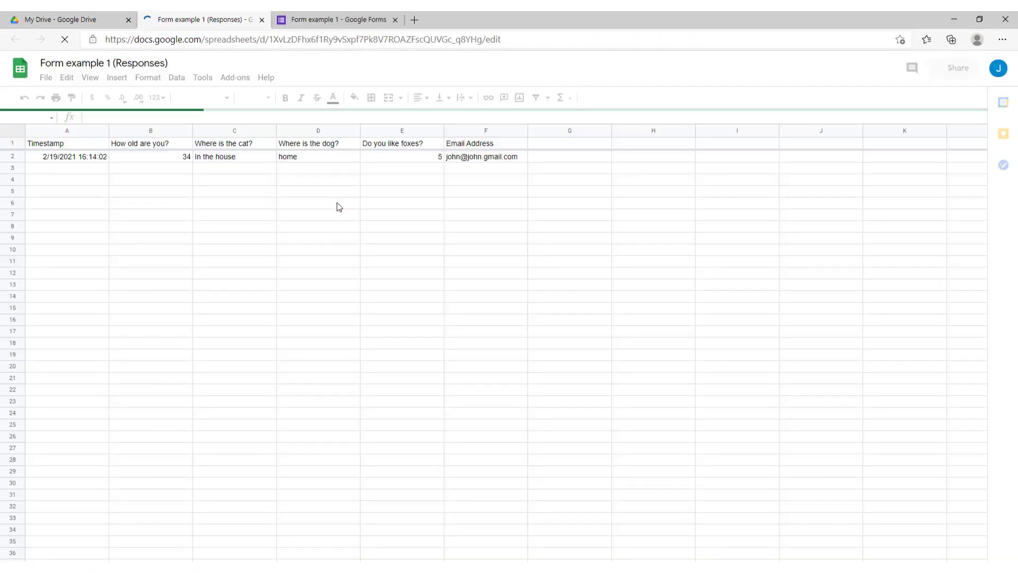
{"action": "left_click", "coordinate": [153, 157]}
{"action": "left_click", "coordinate": [227, 157]}
{"action": "left_click", "coordinate": [313, 157]}
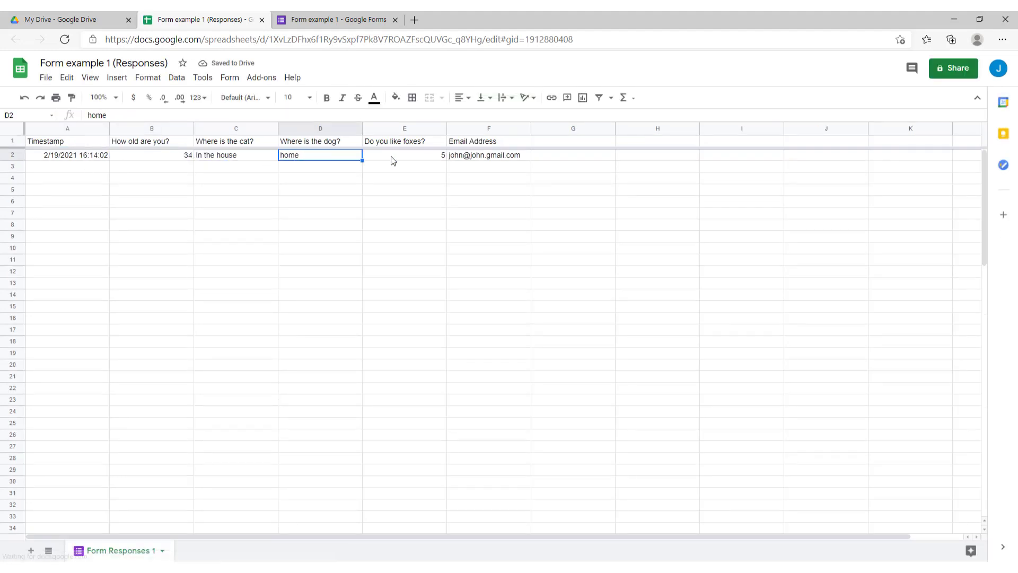
{"action": "left_click", "coordinate": [402, 157]}
{"action": "left_click", "coordinate": [472, 159]}
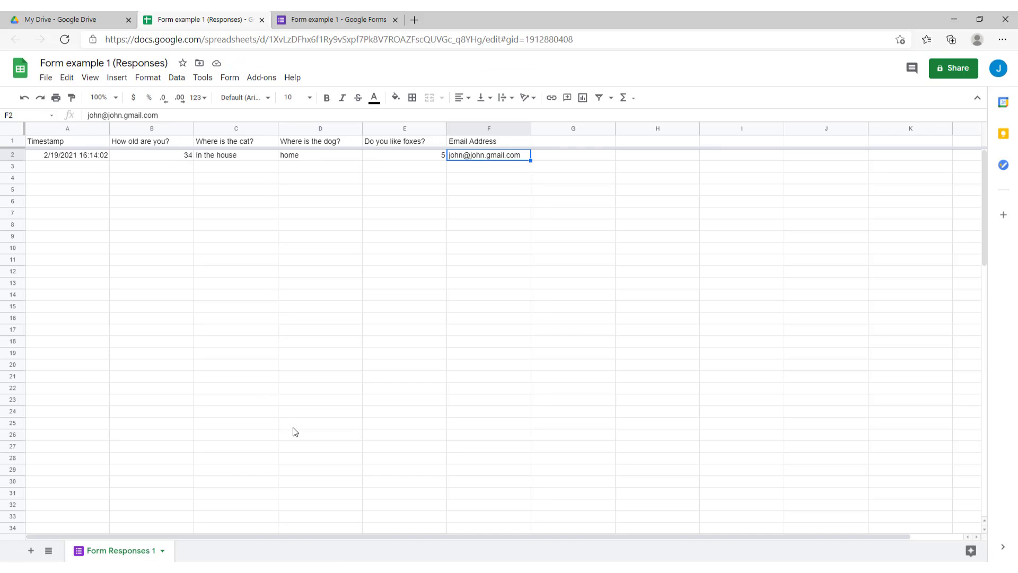
{"action": "left_click", "coordinate": [588, 155]}
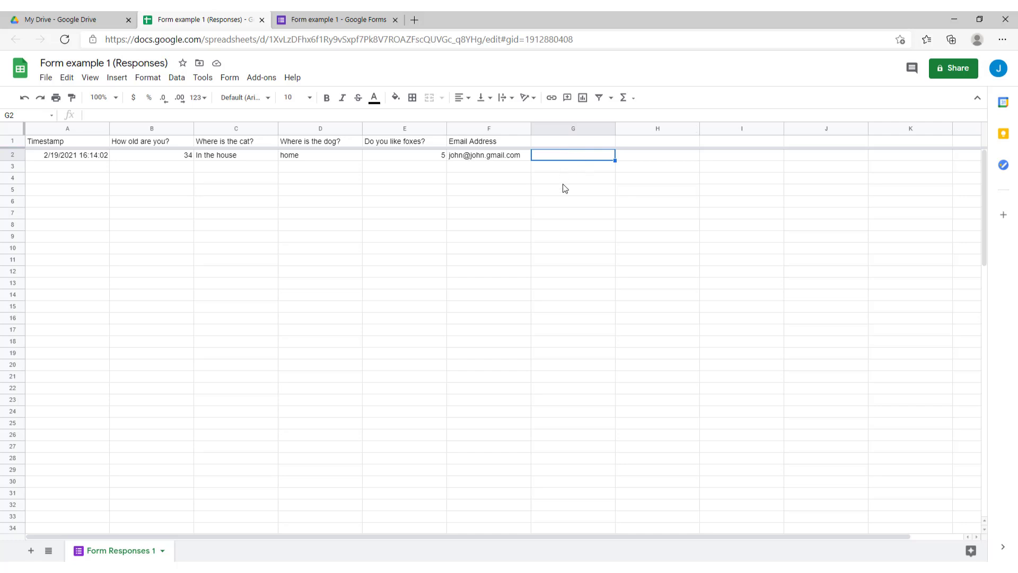
{"action": "left_click", "coordinate": [594, 168]}
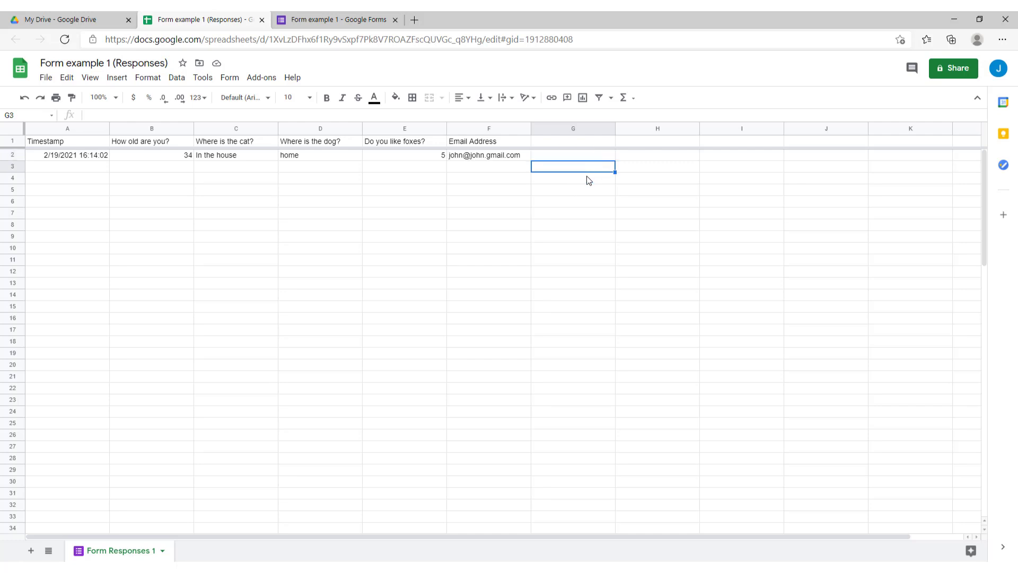
Step: Switch to Gmail by way of Google Drive and read the Google Forms message about new responses to Simple Form
{"action": "left_click", "coordinate": [357, 16]}
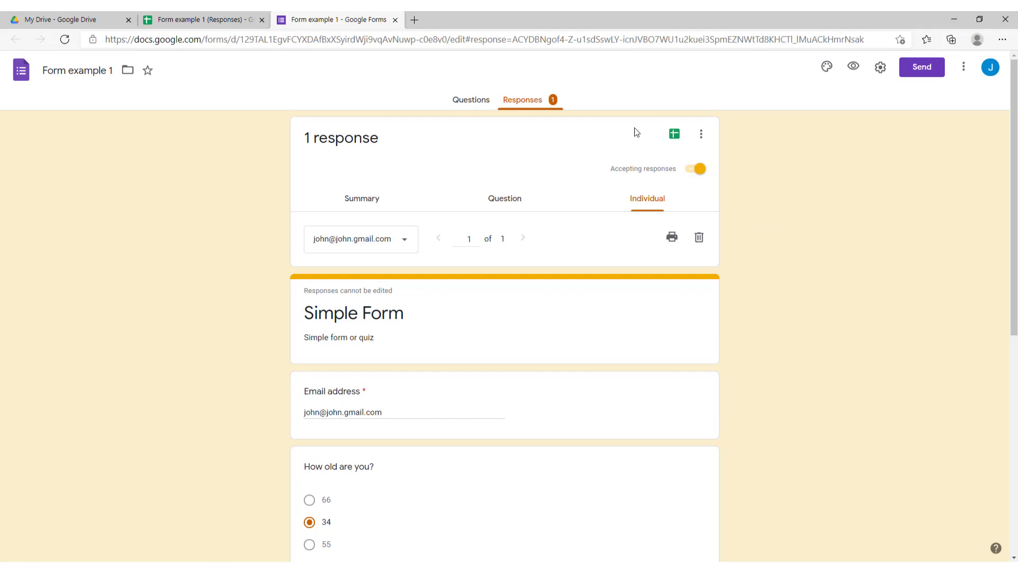
{"action": "left_click", "coordinate": [31, 19]}
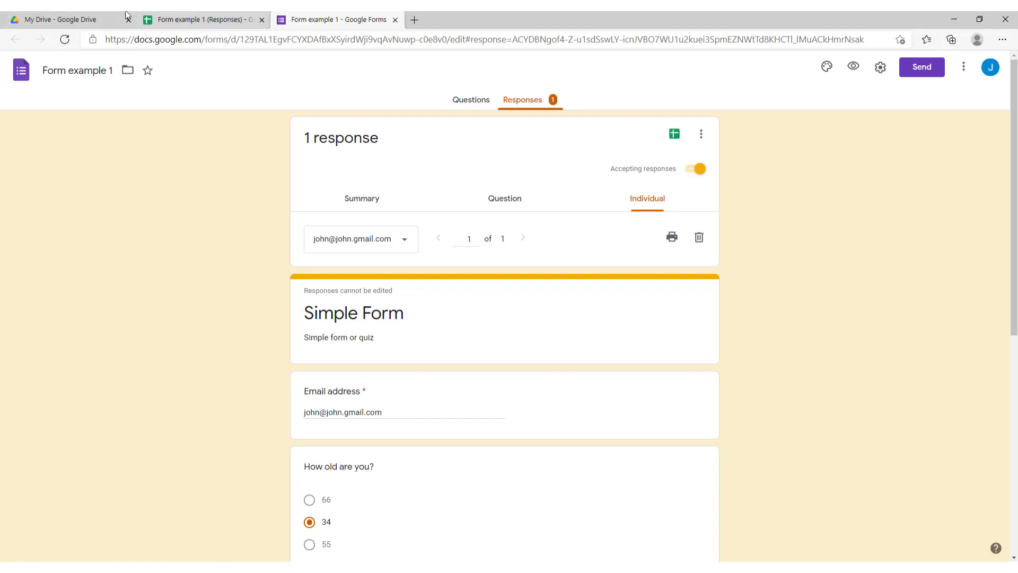
{"action": "left_click", "coordinate": [971, 68]}
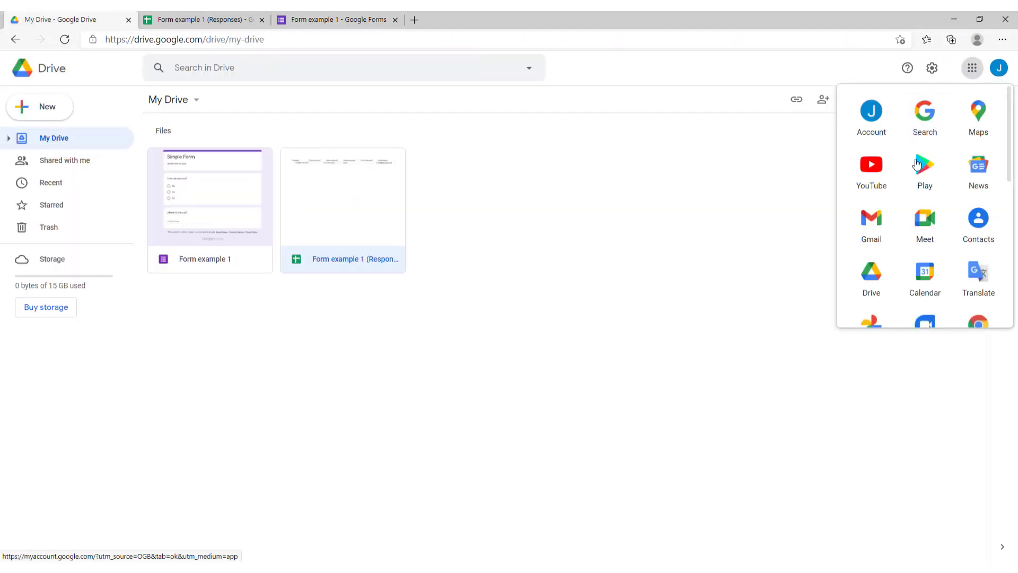
{"action": "left_click", "coordinate": [870, 220]}
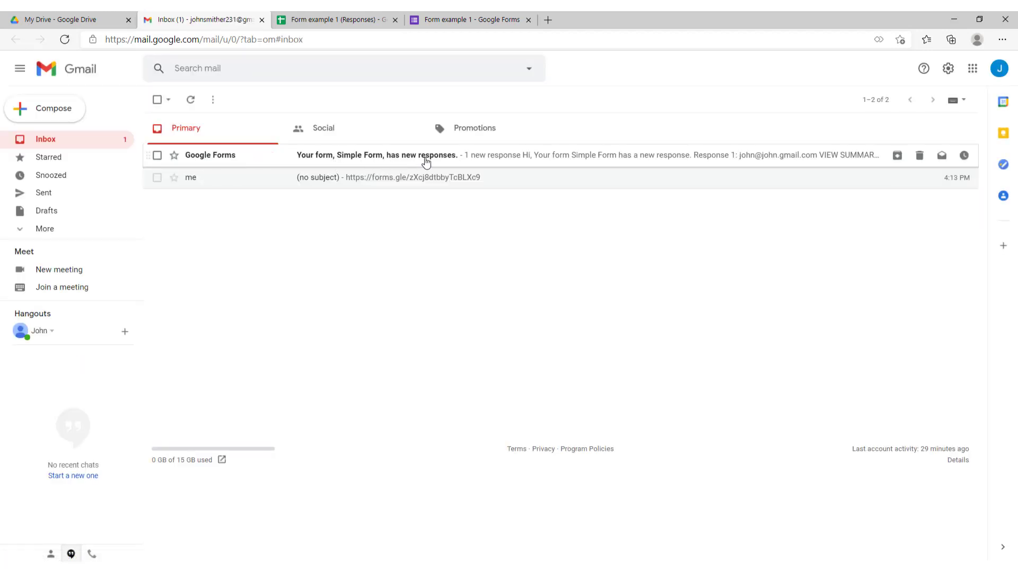
{"action": "left_click", "coordinate": [451, 160]}
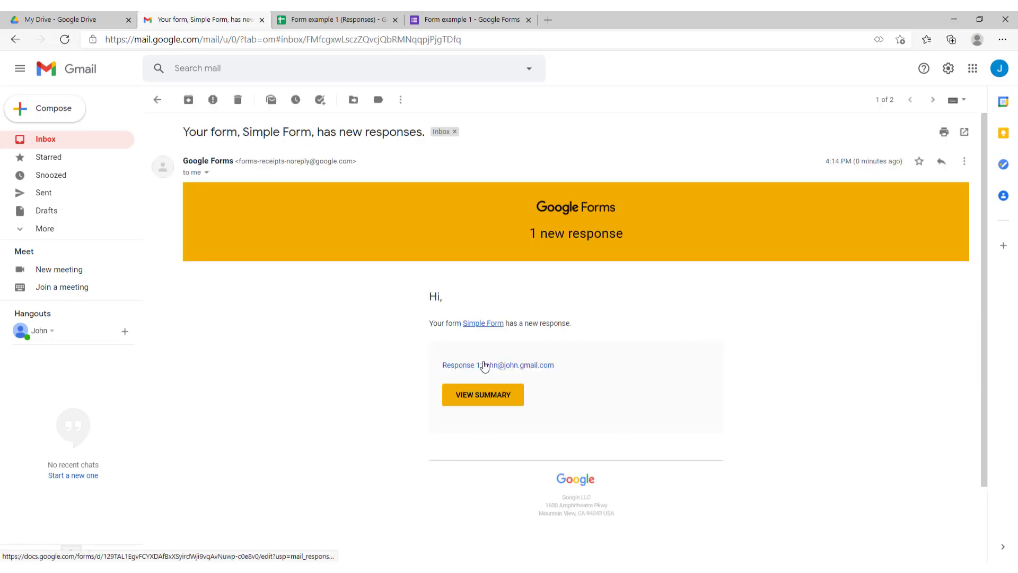
{"action": "left_click_drag", "start_coordinate": [571, 367], "coordinate": [453, 365]}
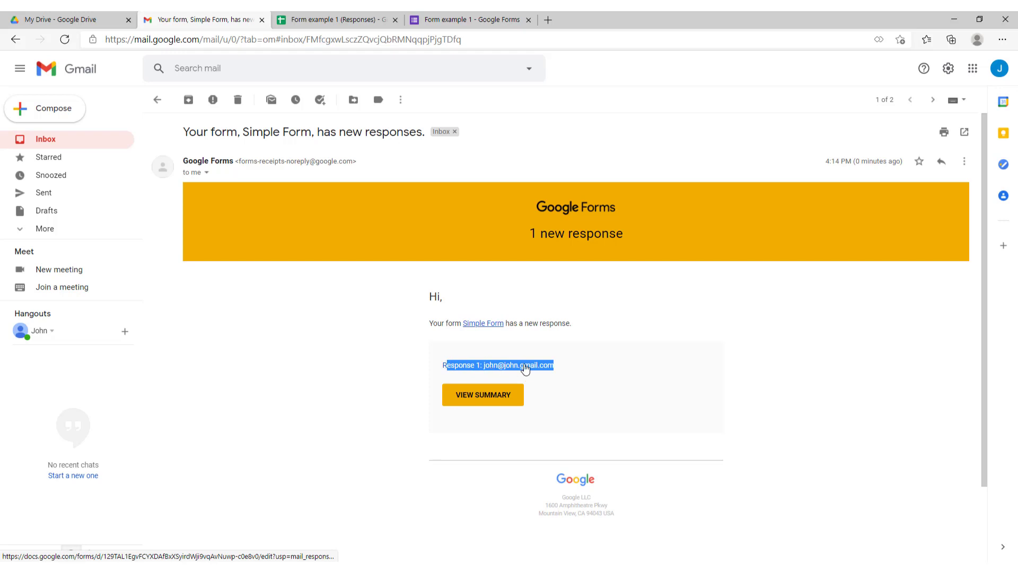
Step: Follow the notification's summary link to review the form's responses, and return to the form's questions
{"action": "left_click", "coordinate": [483, 397]}
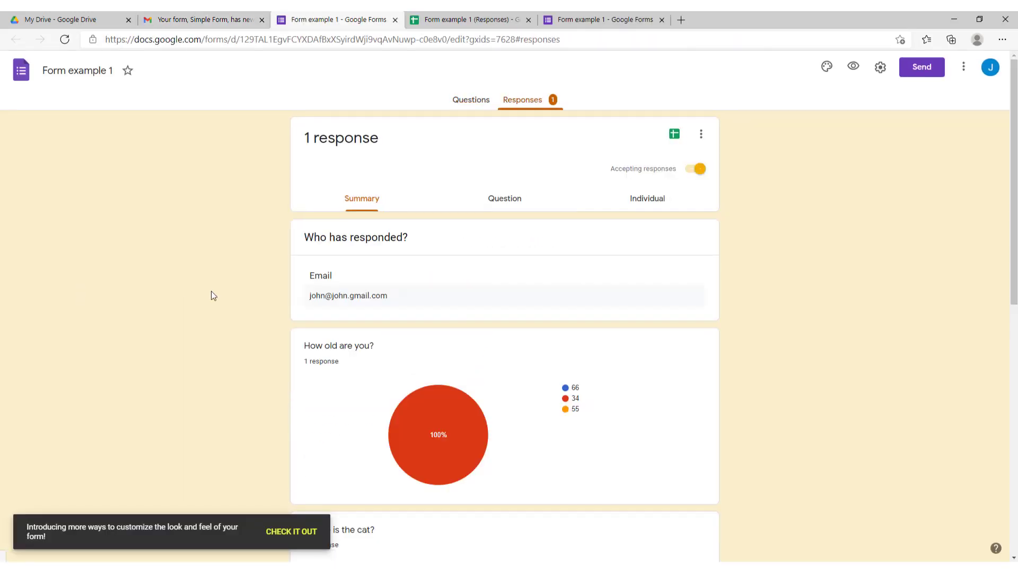
{"action": "scroll", "coordinate": [265, 280], "scroll_direction": "down", "scroll_amount": 7}
{"action": "scroll", "coordinate": [263, 274], "scroll_direction": "up", "scroll_amount": 8}
{"action": "left_click", "coordinate": [477, 99]}
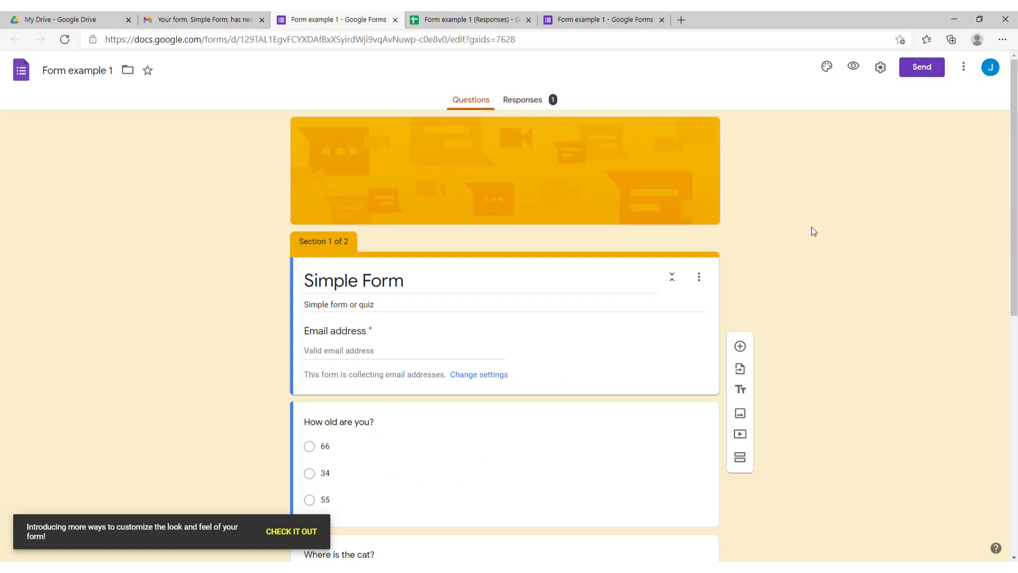